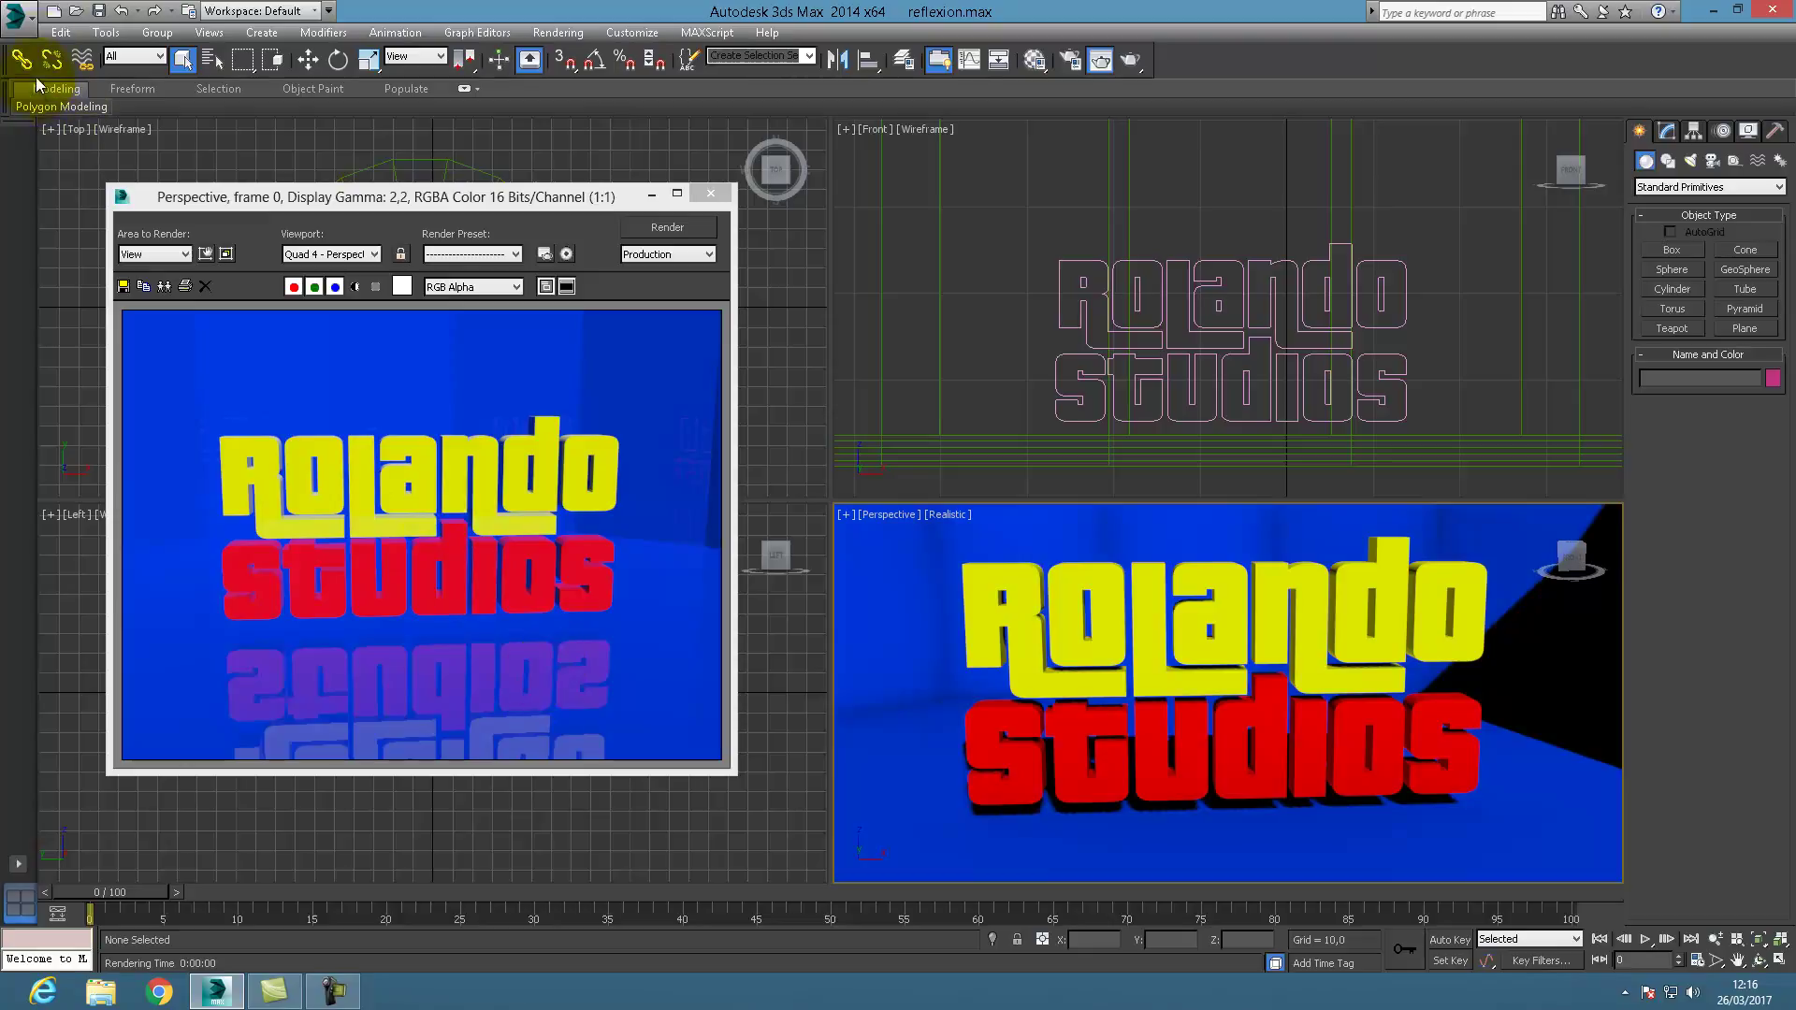
Start a new empty scene, close the rendered image window and fit all the viewports to the default grid.
{"action": "left_click", "coordinate": [17, 14]}
{"action": "left_click", "coordinate": [47, 61]}
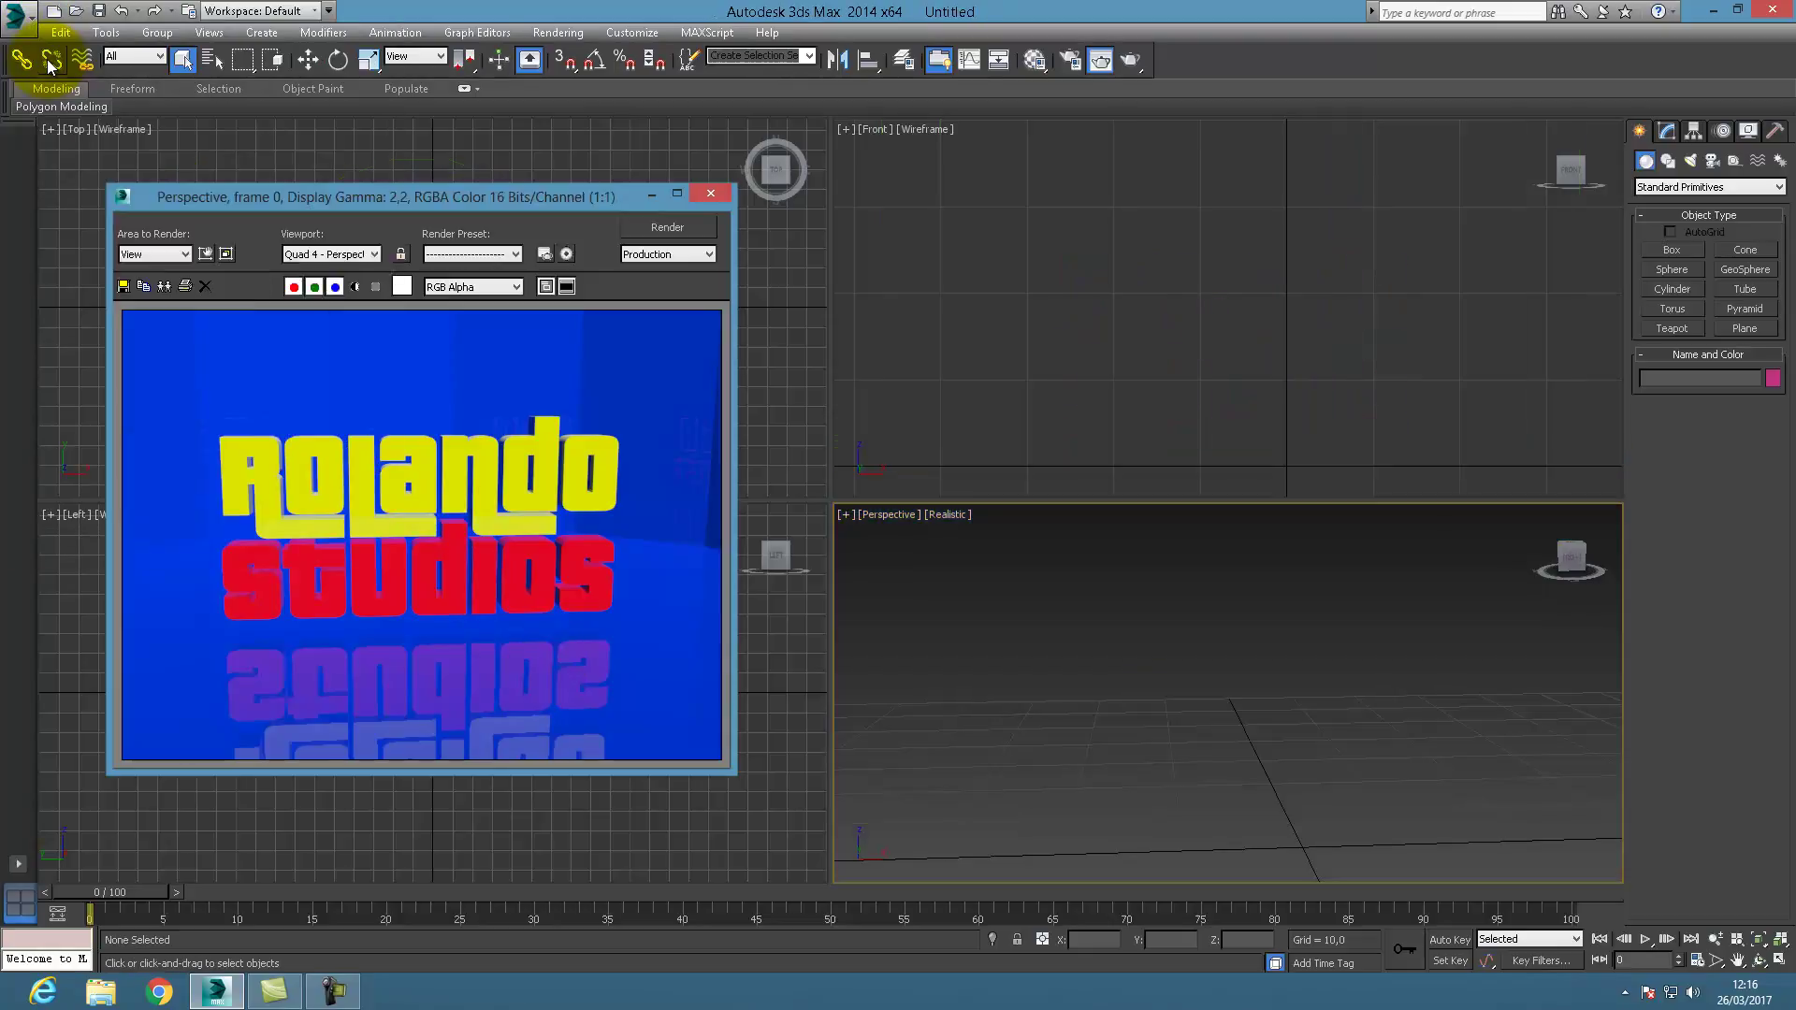
{"action": "left_click", "coordinate": [713, 196]}
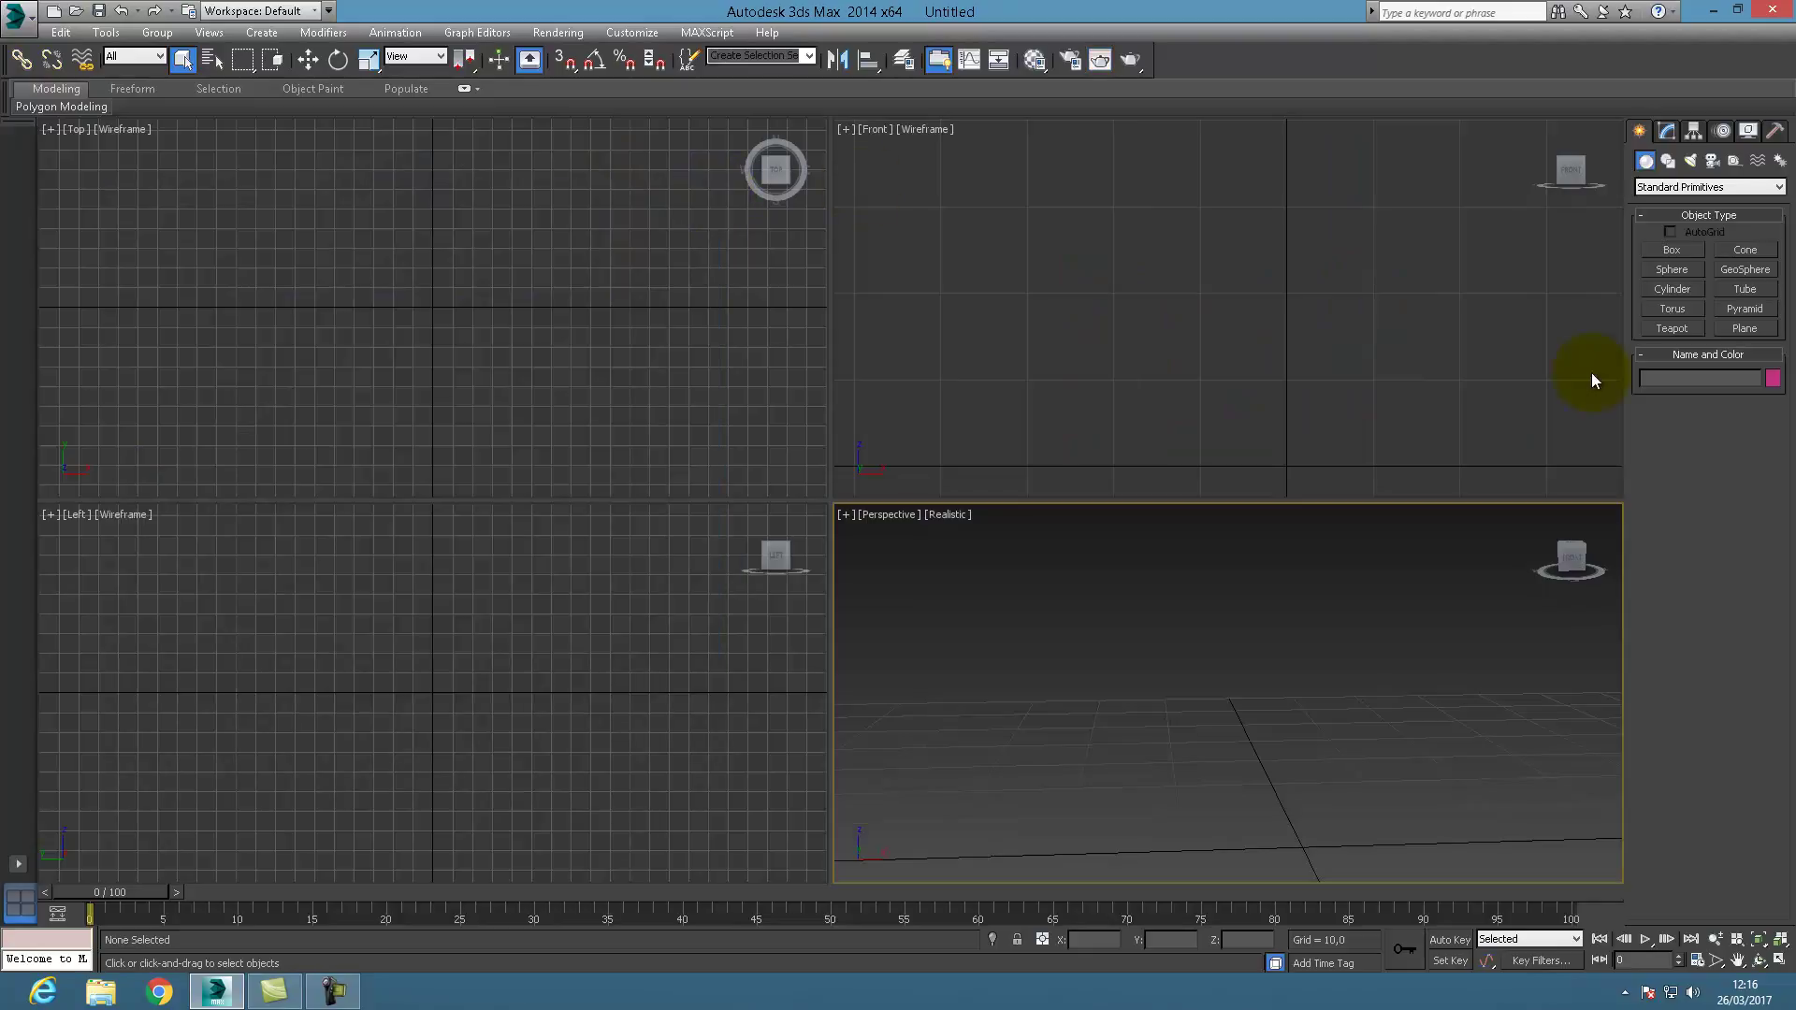
{"action": "left_click", "coordinate": [1782, 939]}
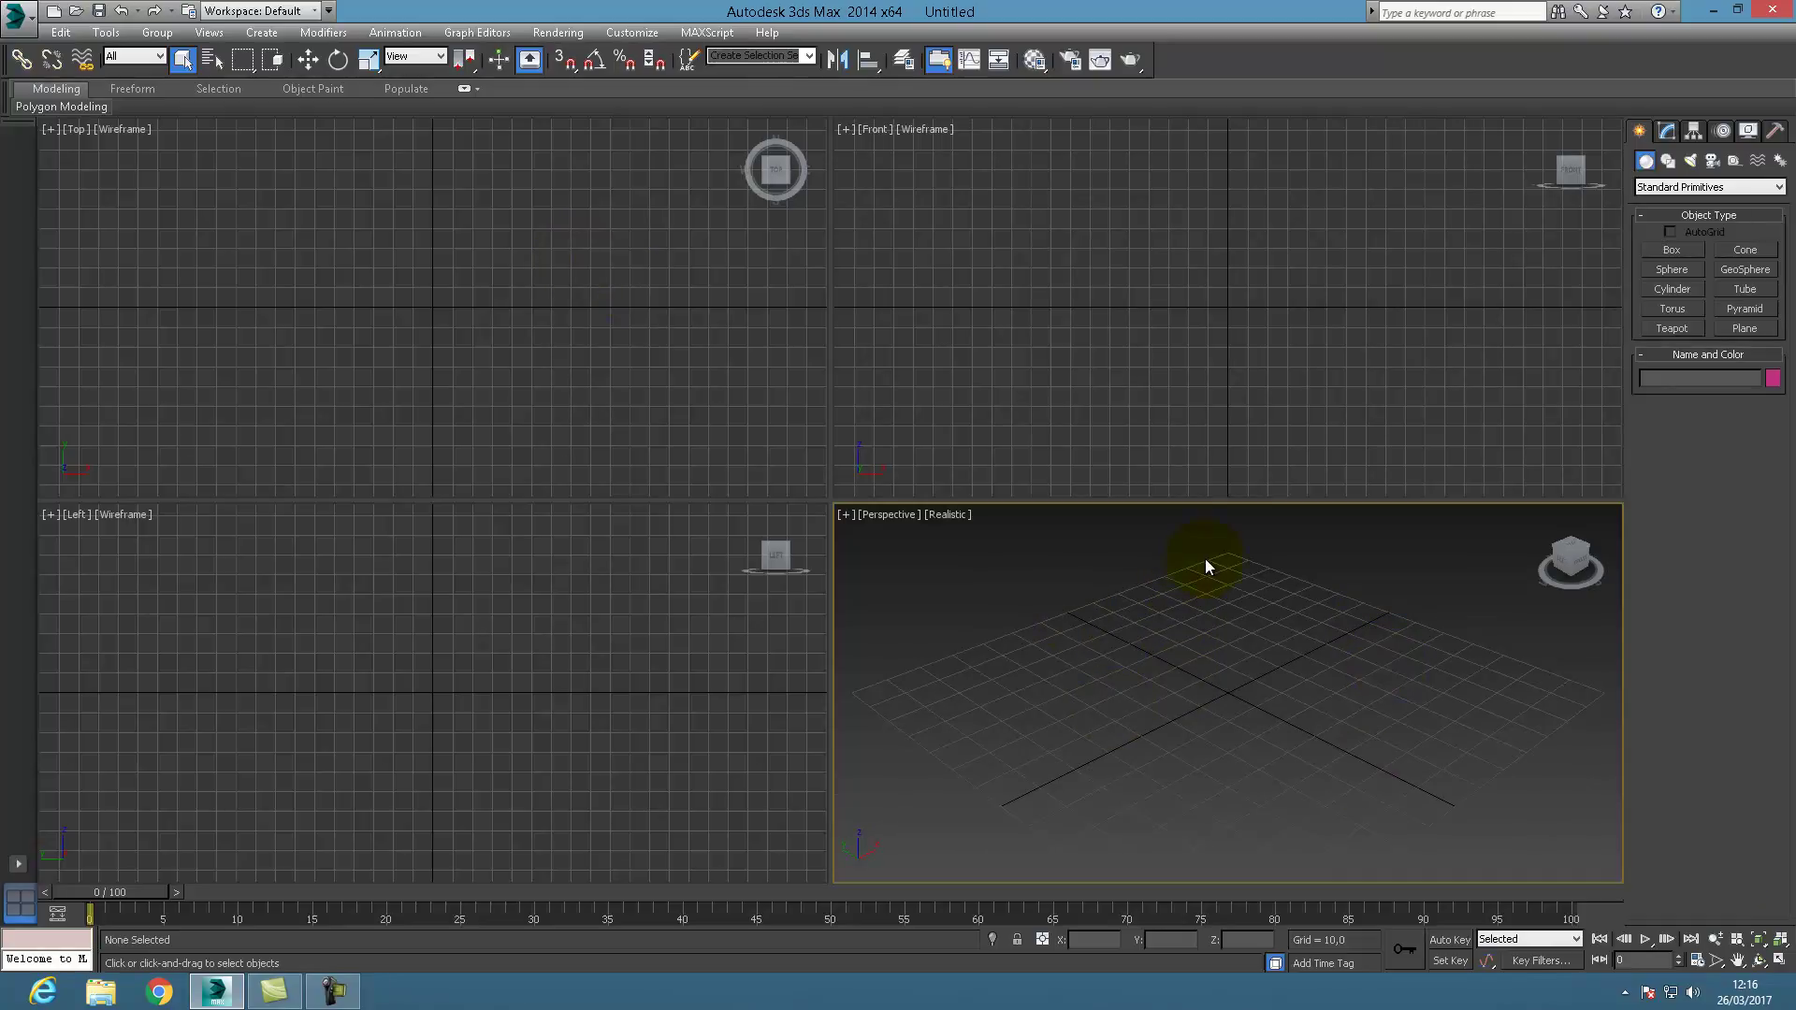
Create a flat cylinder at the grid centre in the perspective view with a radius of 100 and a height of 3.
{"action": "left_click", "coordinate": [1673, 290]}
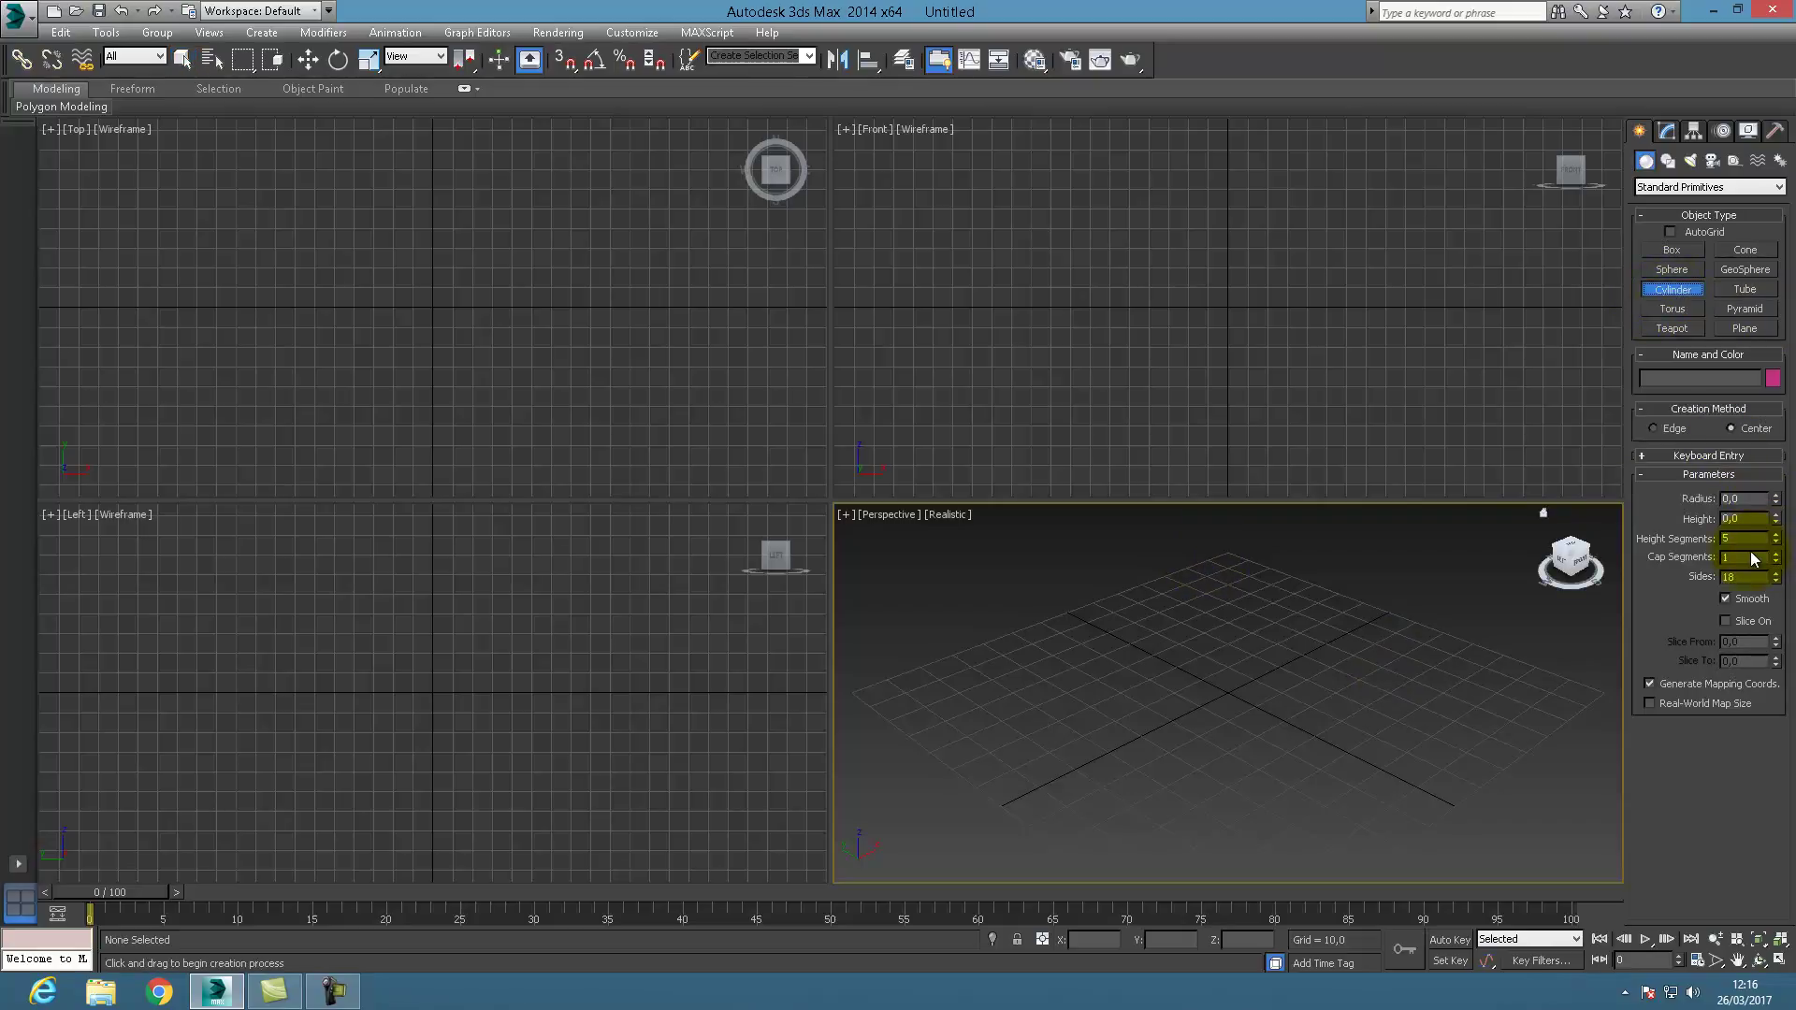
{"action": "left_click_drag", "start_coordinate": [1230, 697], "coordinate": [1479, 907]}
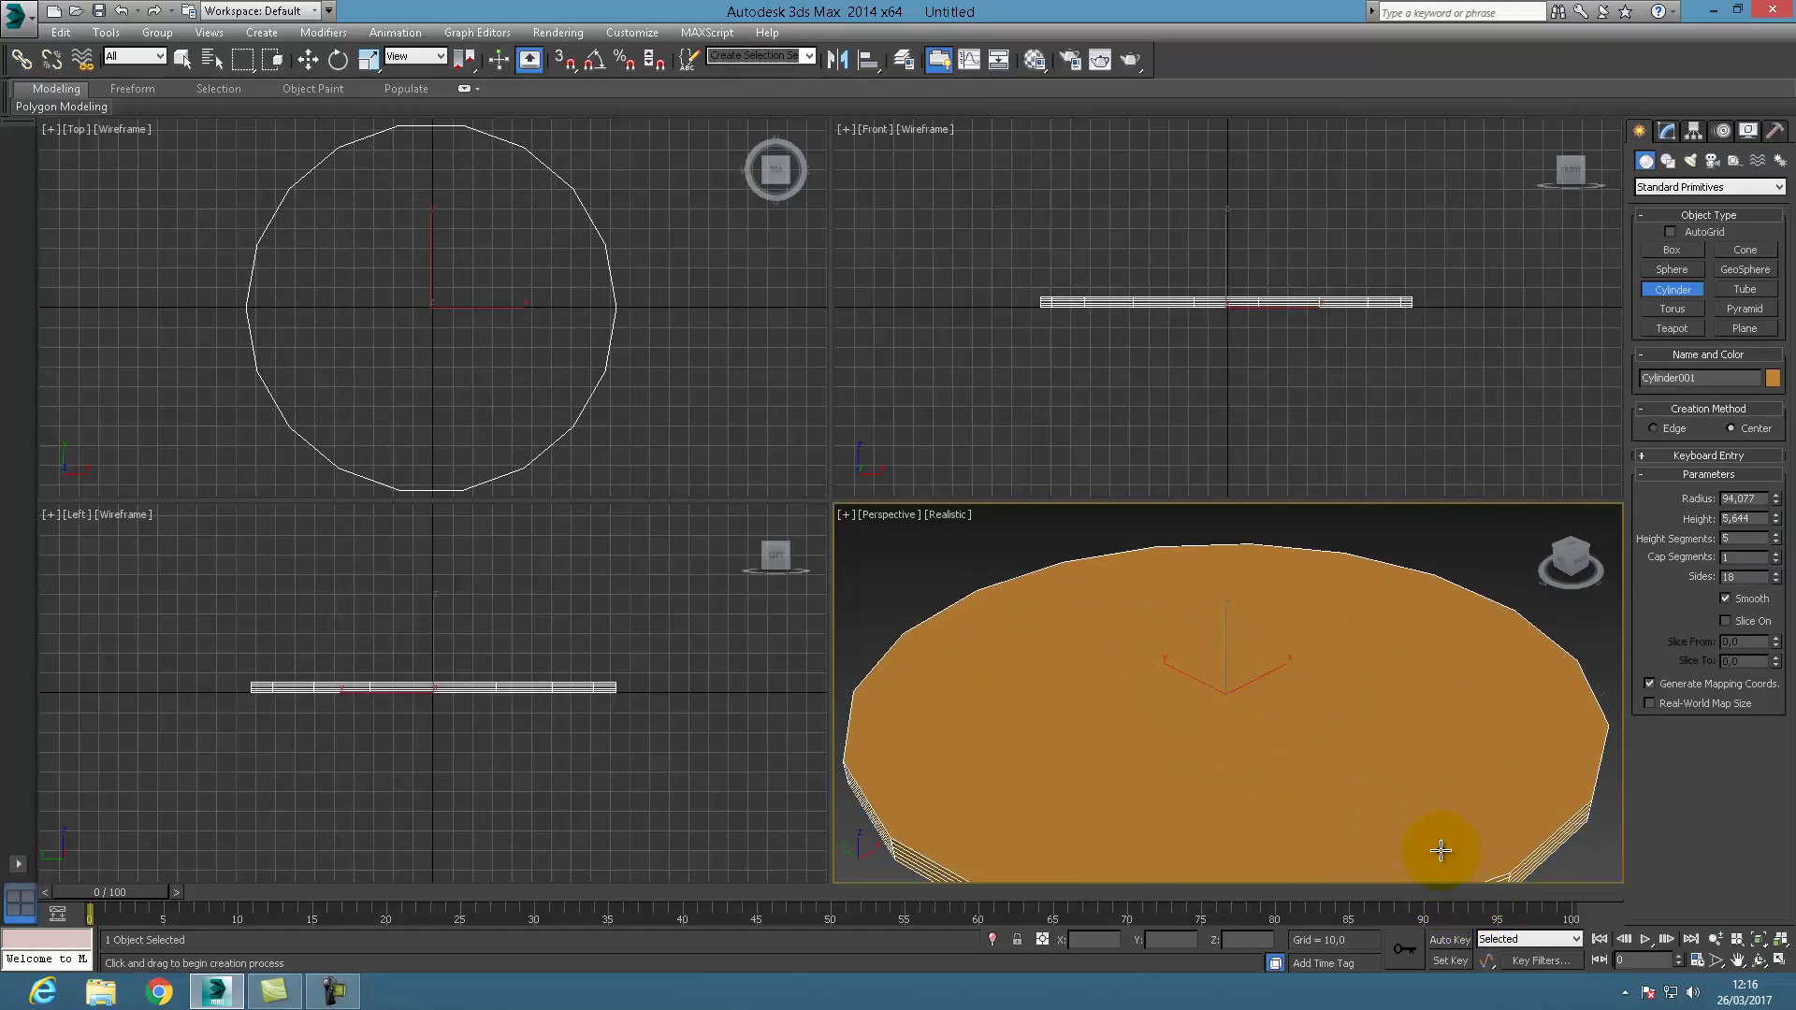
{"action": "left_click", "coordinate": [1523, 480]}
{"action": "double_click", "coordinate": [1742, 499]}
{"action": "type", "text": "100"}
{"action": "key", "text": "Return"}
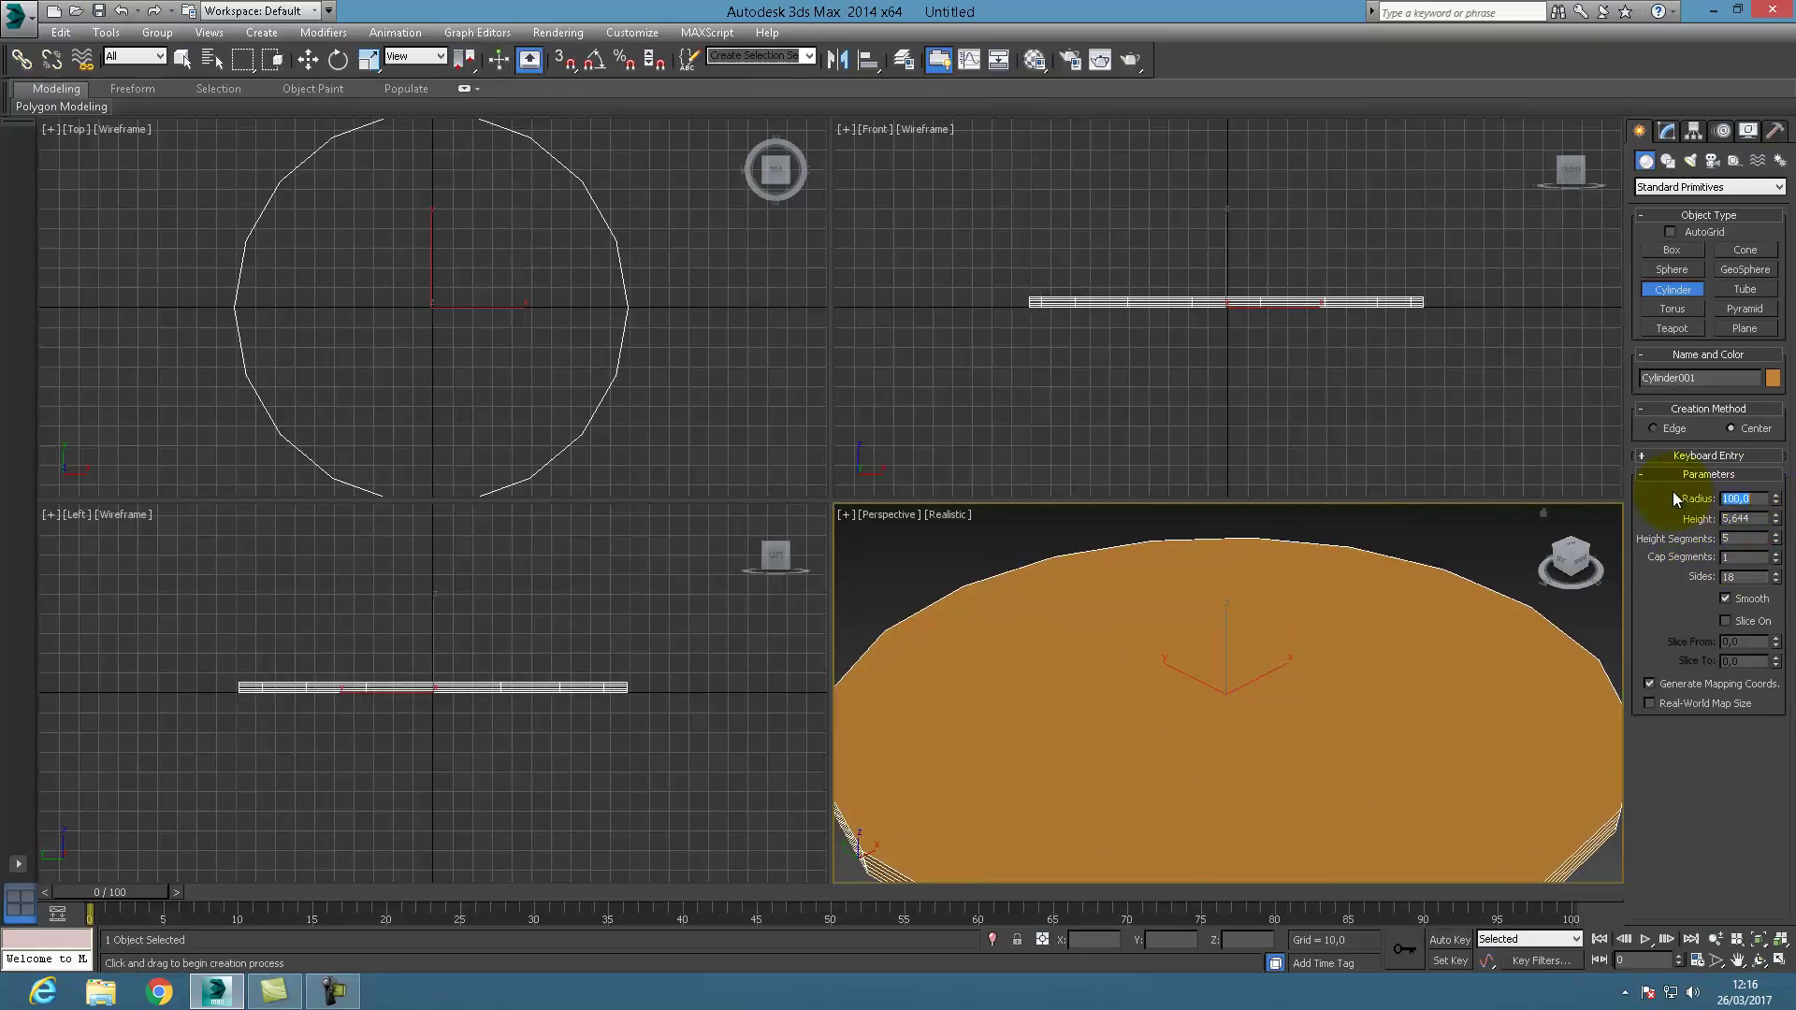
{"action": "double_click", "coordinate": [1755, 519]}
{"action": "type", "text": "3"}
{"action": "key", "text": "Return"}
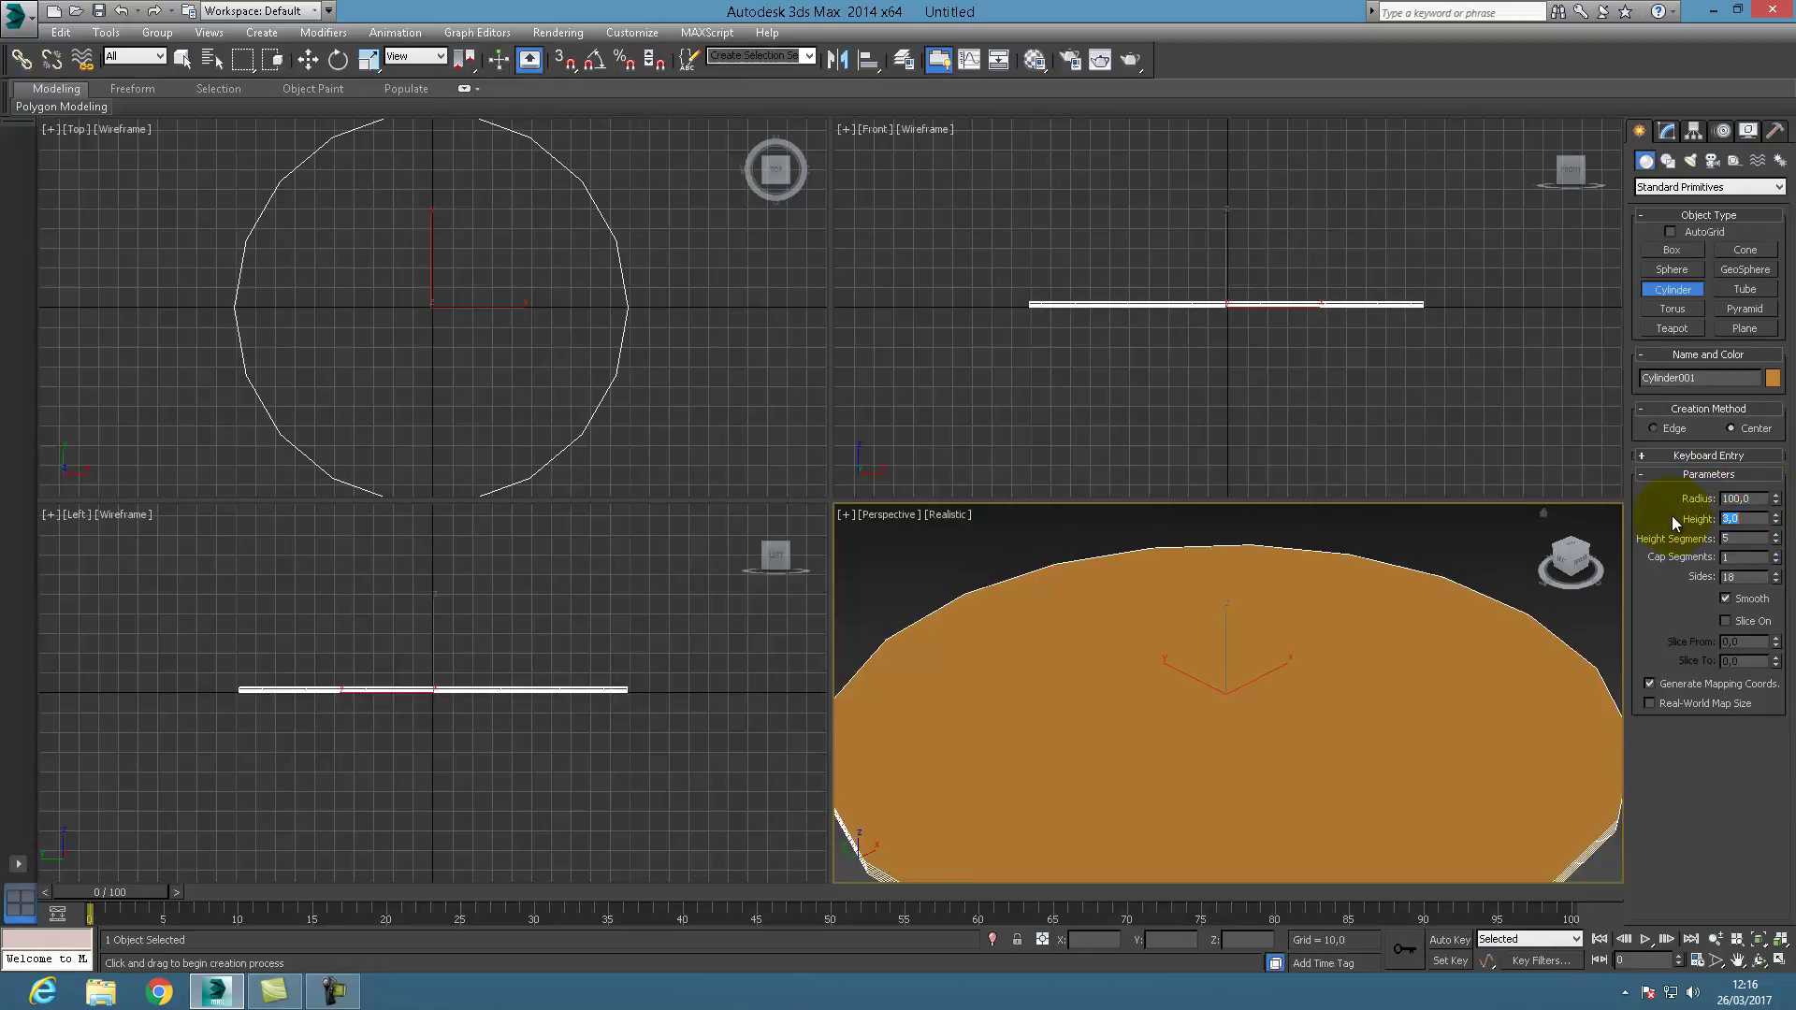
Set the cylinder's height segments to 3 and its cap segments to 6.
{"action": "double_click", "coordinate": [1739, 540]}
{"action": "type", "text": "3"}
{"action": "key", "text": "Return"}
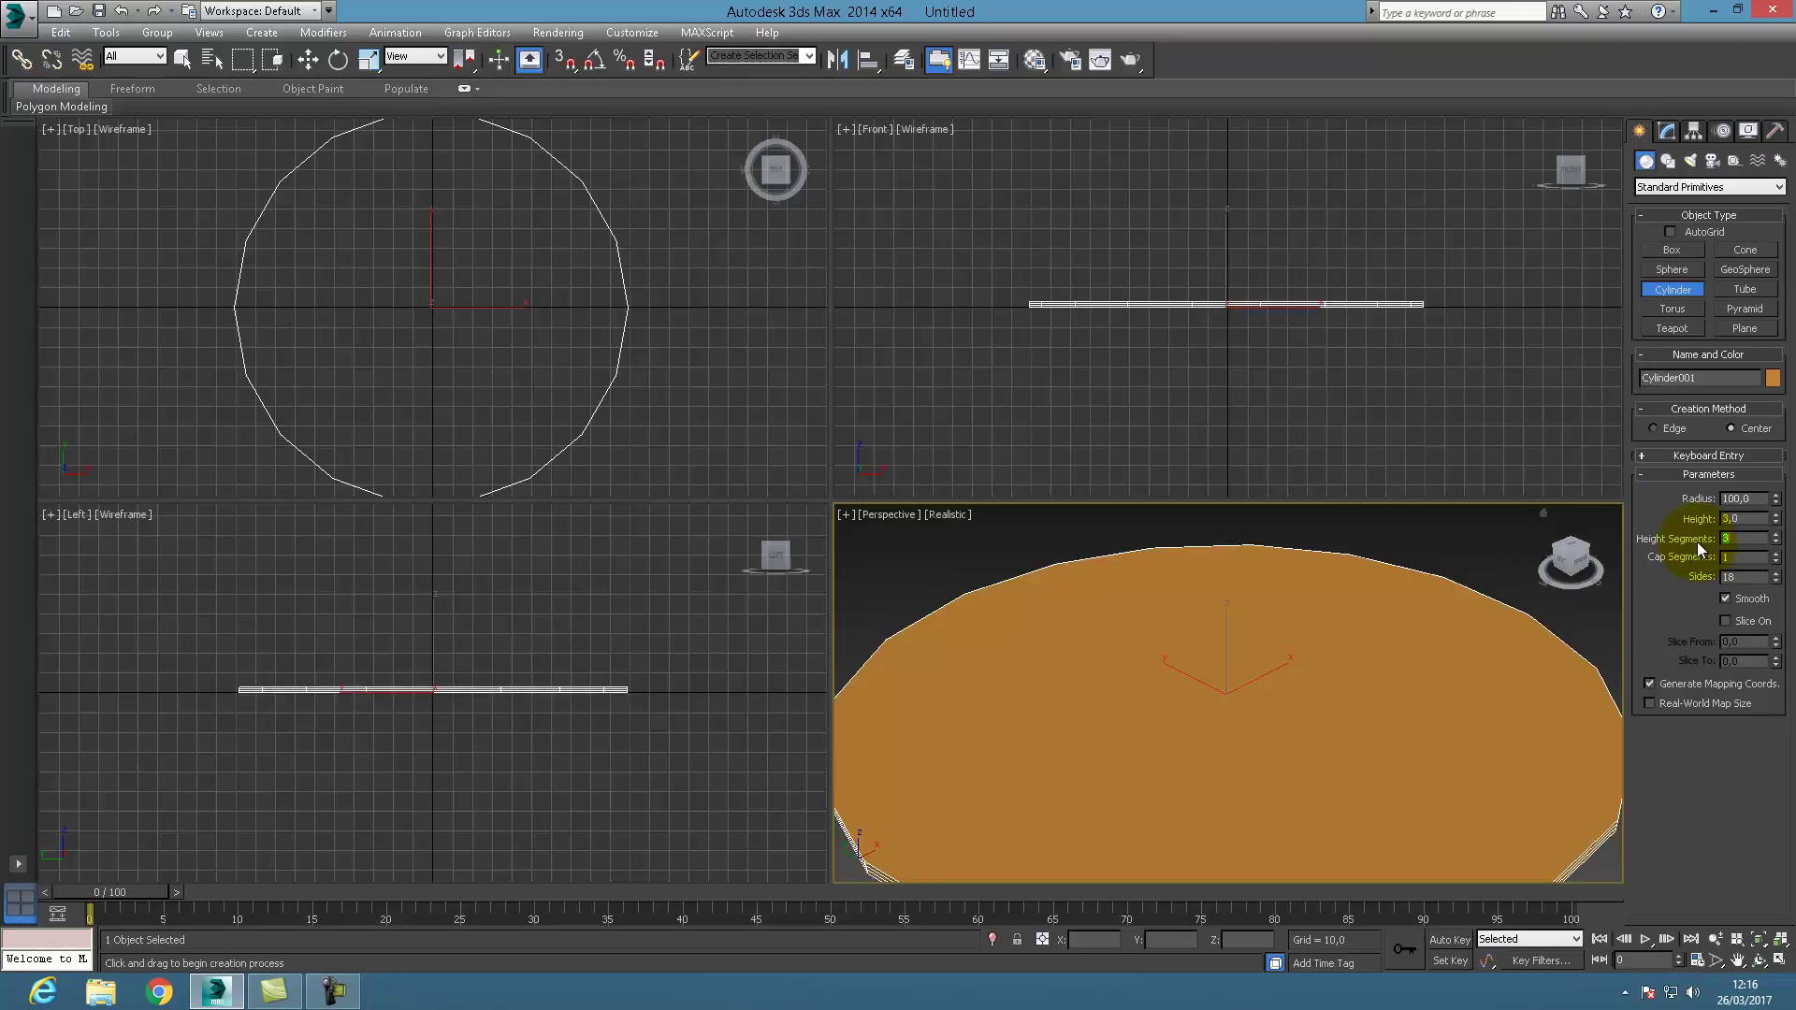
{"action": "double_click", "coordinate": [1747, 558]}
{"action": "left_click", "coordinate": [1776, 554]}
{"action": "left_click", "coordinate": [1776, 553]}
{"action": "left_click", "coordinate": [1776, 553]}
{"action": "left_click", "coordinate": [1776, 553]}
{"action": "left_click", "coordinate": [1776, 554]}
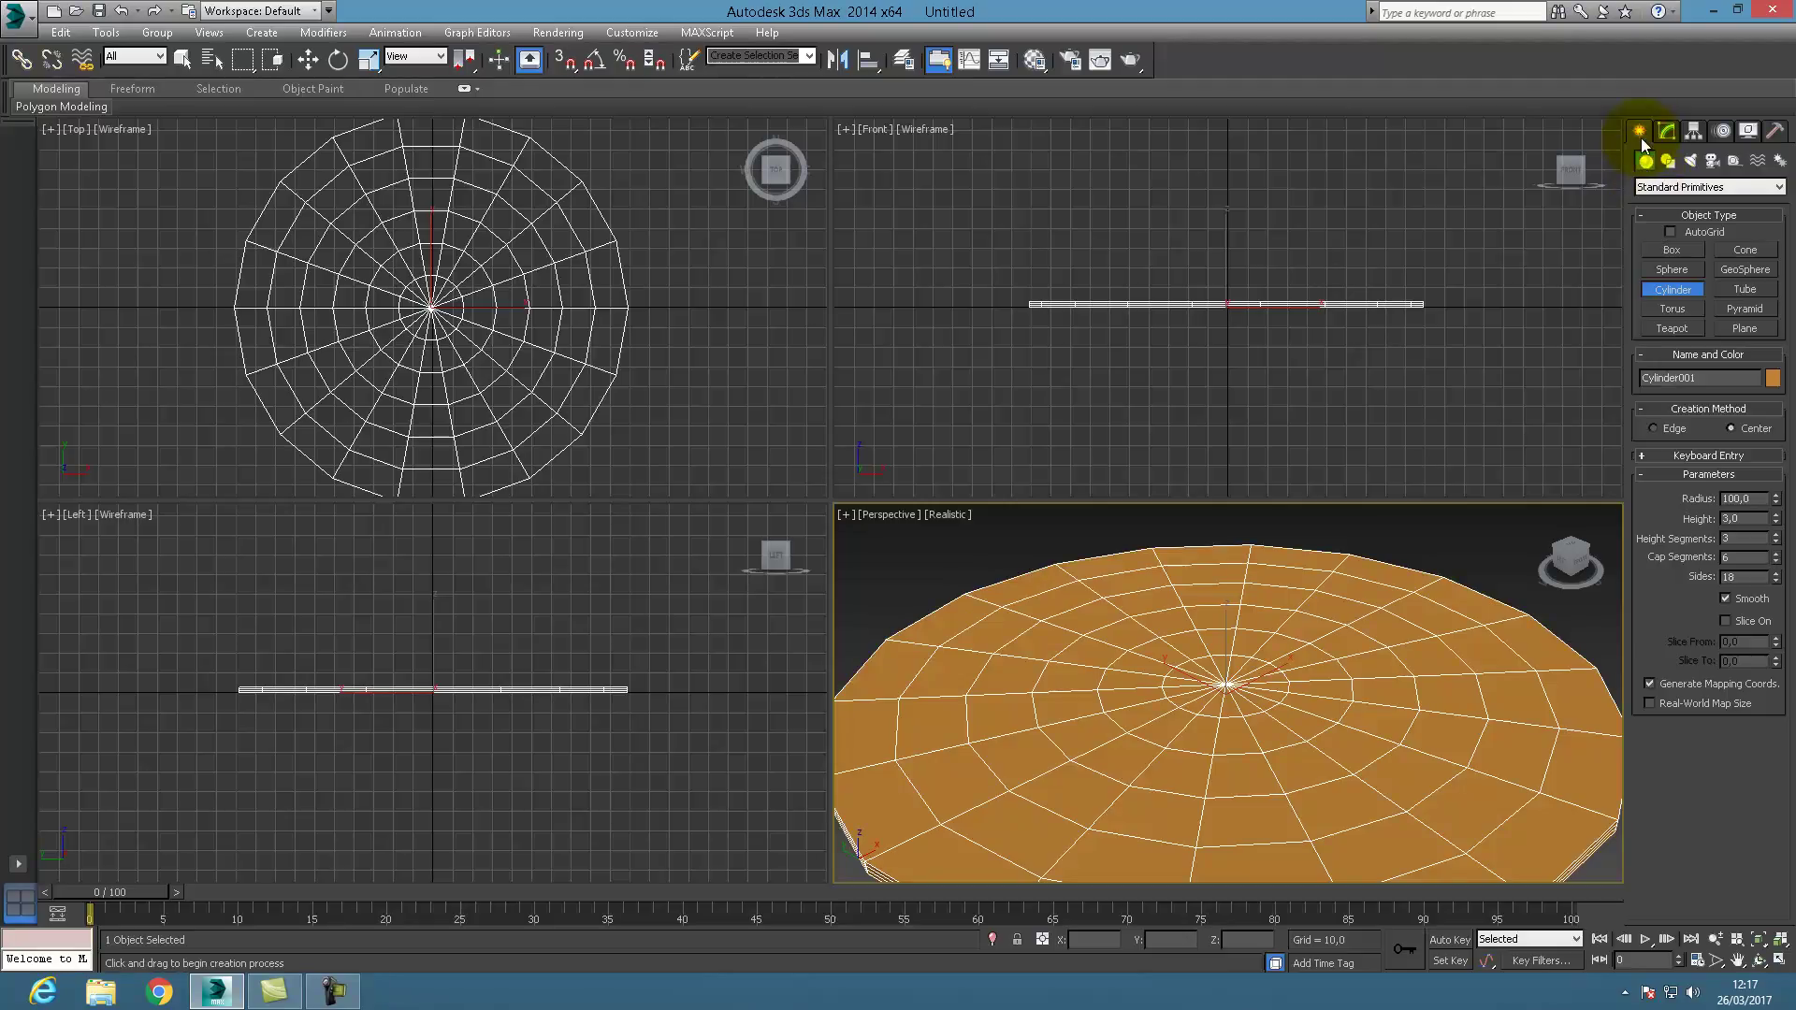
Create a text spline reading "rolando" in the front view and move it to roughly centre above the cylinder.
{"action": "left_click", "coordinate": [1665, 160]}
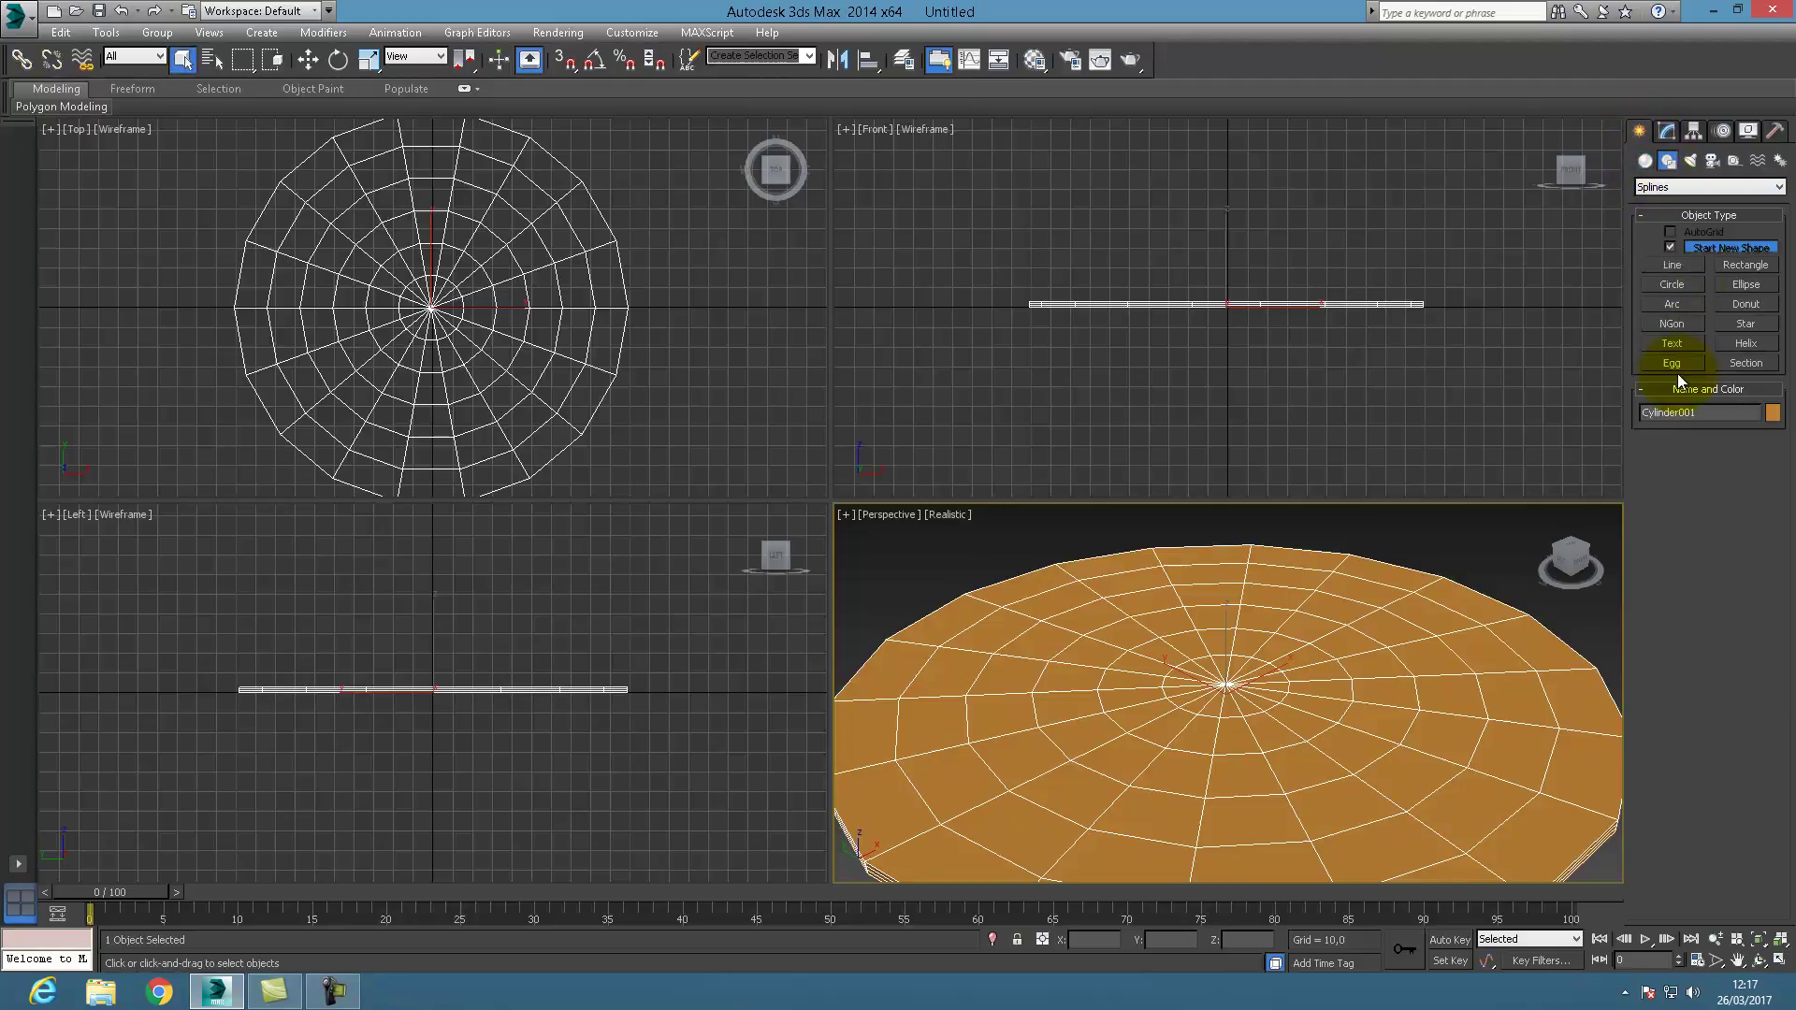
{"action": "left_click", "coordinate": [1670, 344]}
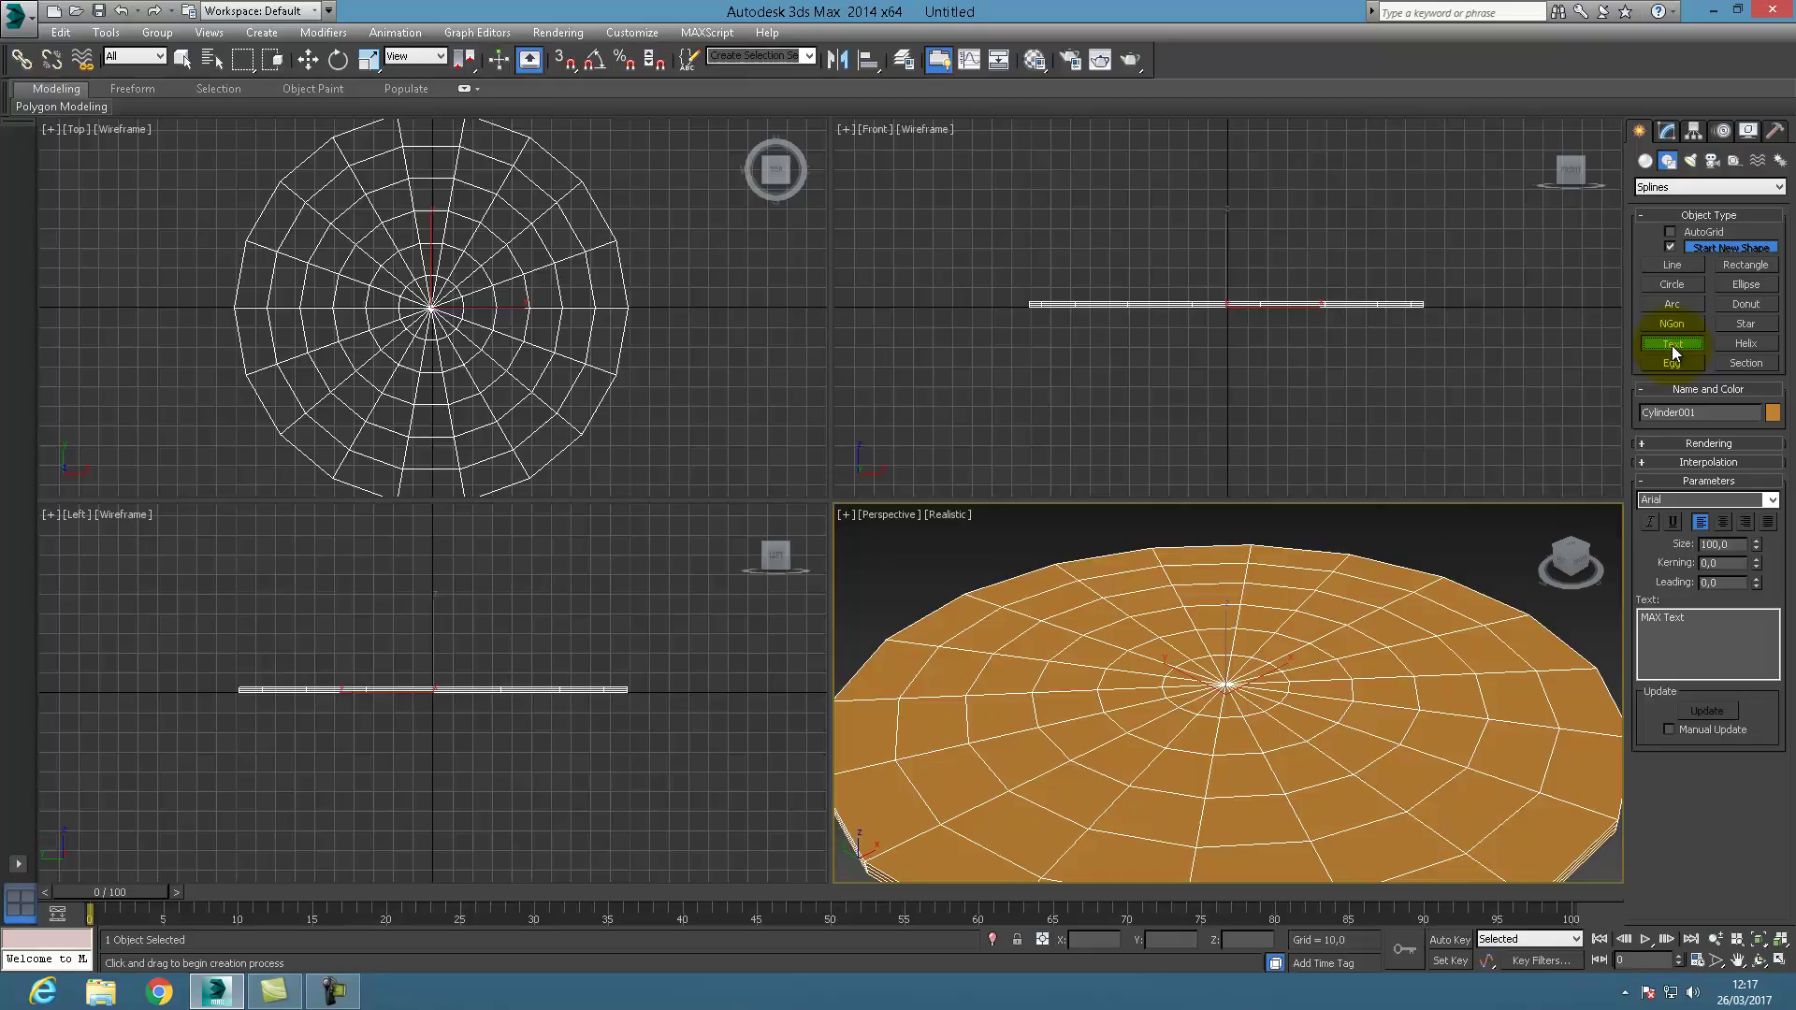
{"action": "double_click", "coordinate": [1703, 630]}
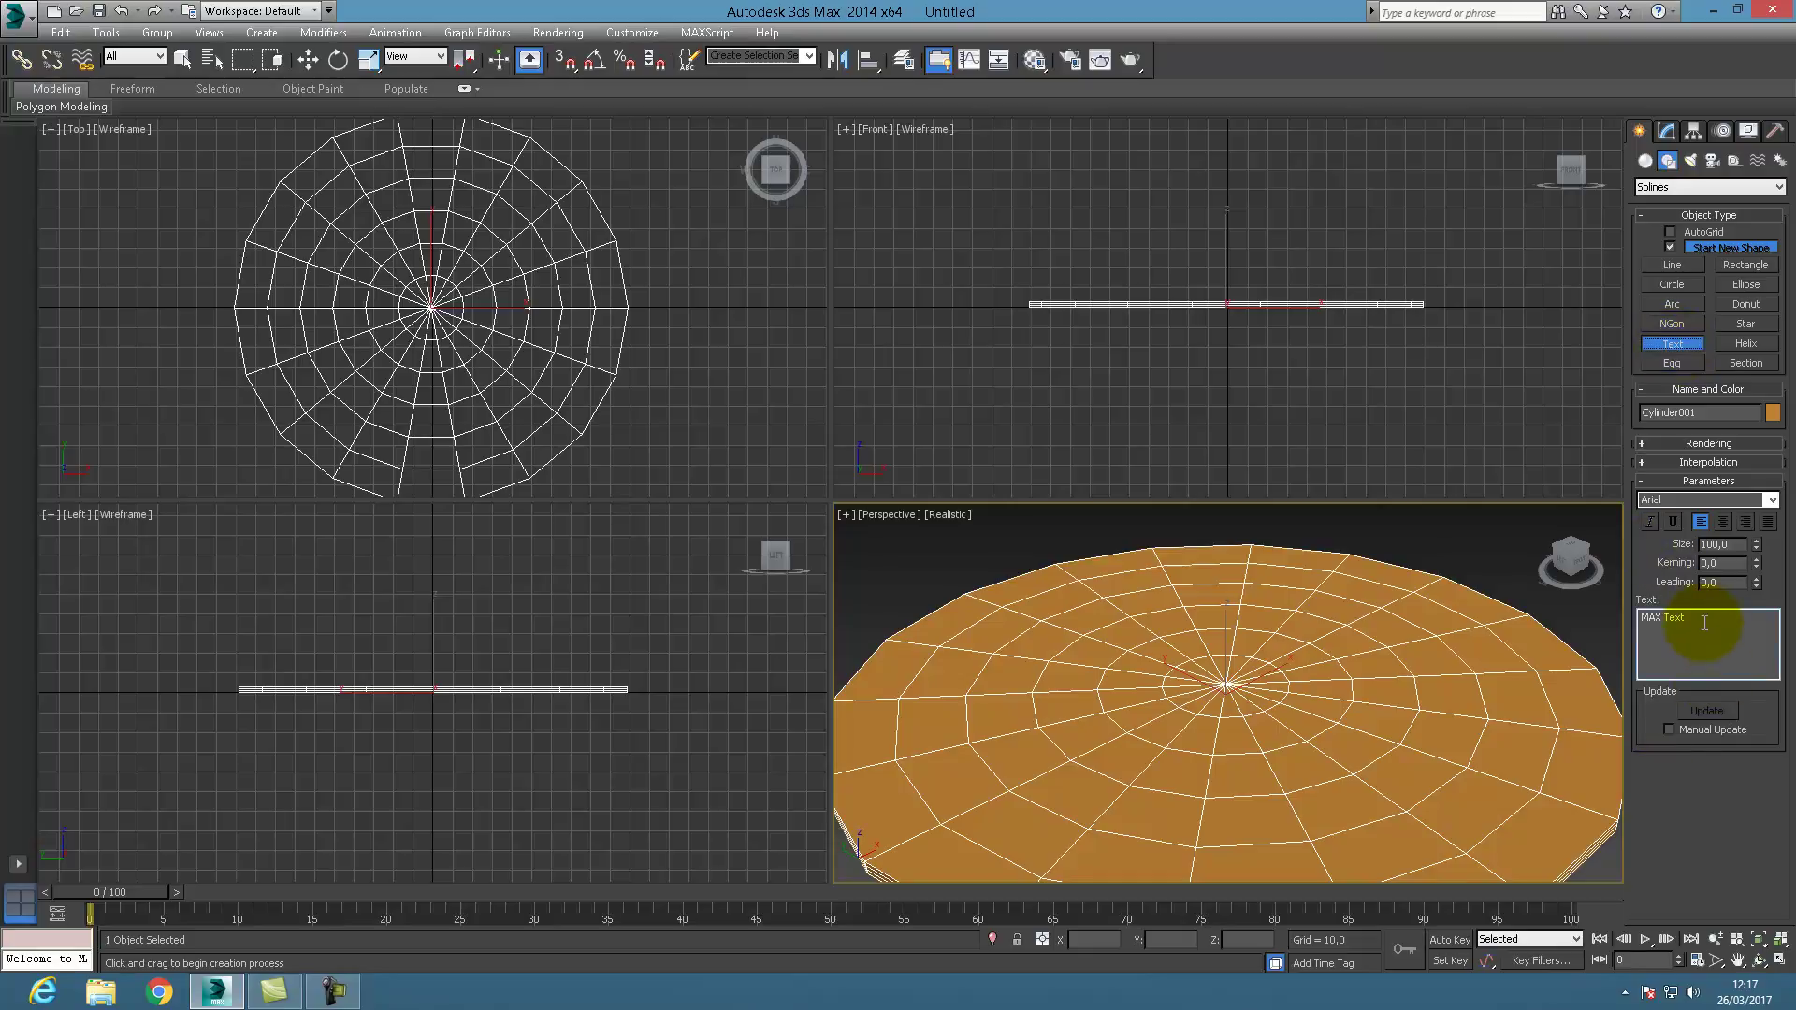
{"action": "type", "text": "rolando"}
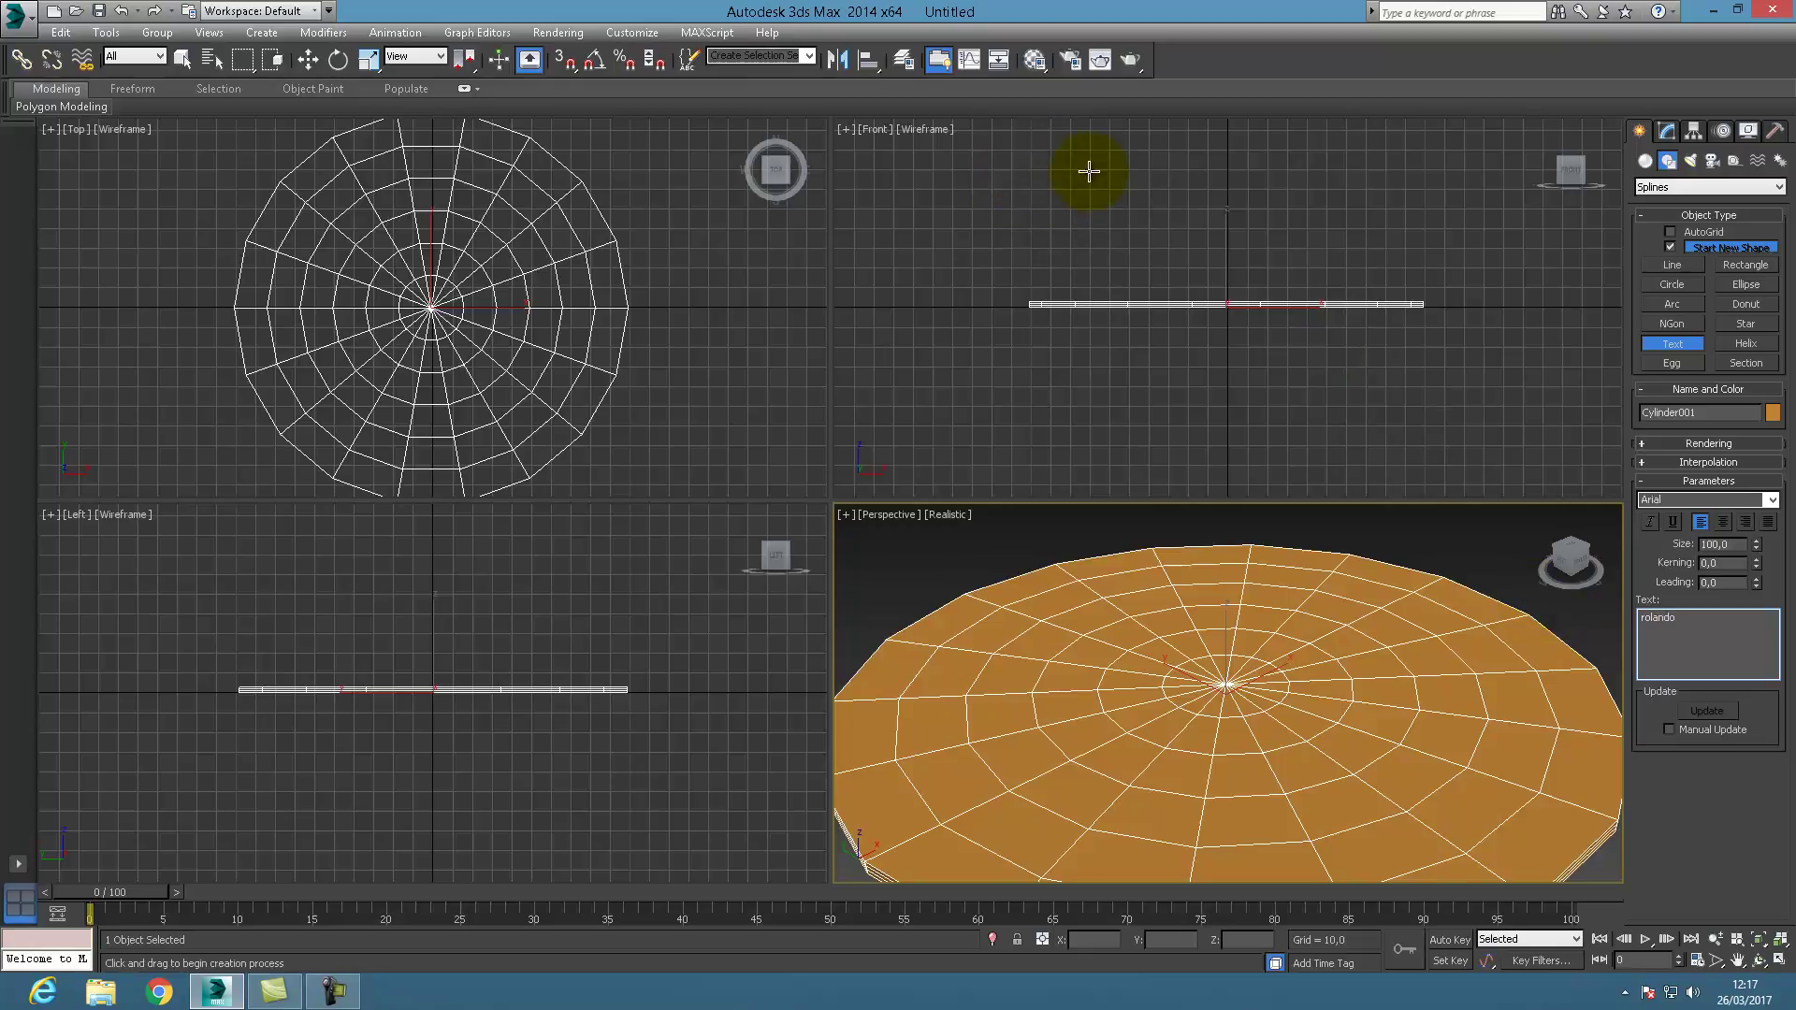
{"action": "left_click", "coordinate": [1081, 183]}
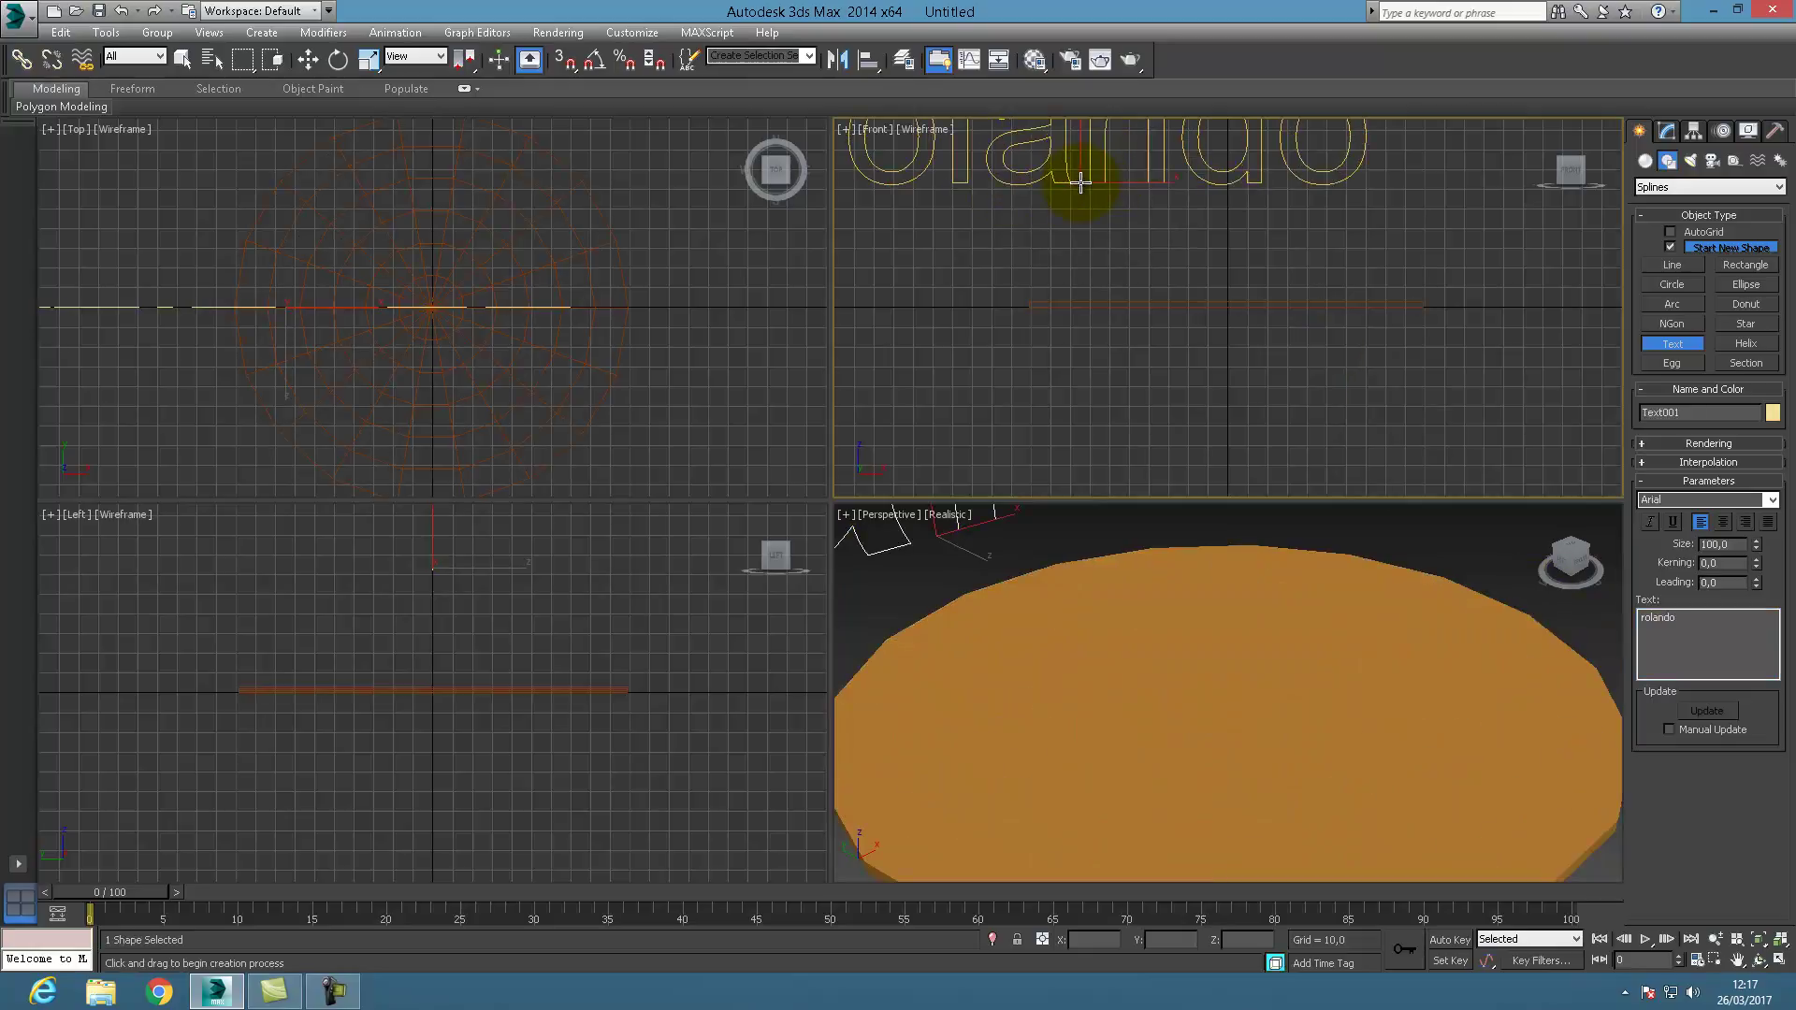
{"action": "left_click", "coordinate": [309, 60]}
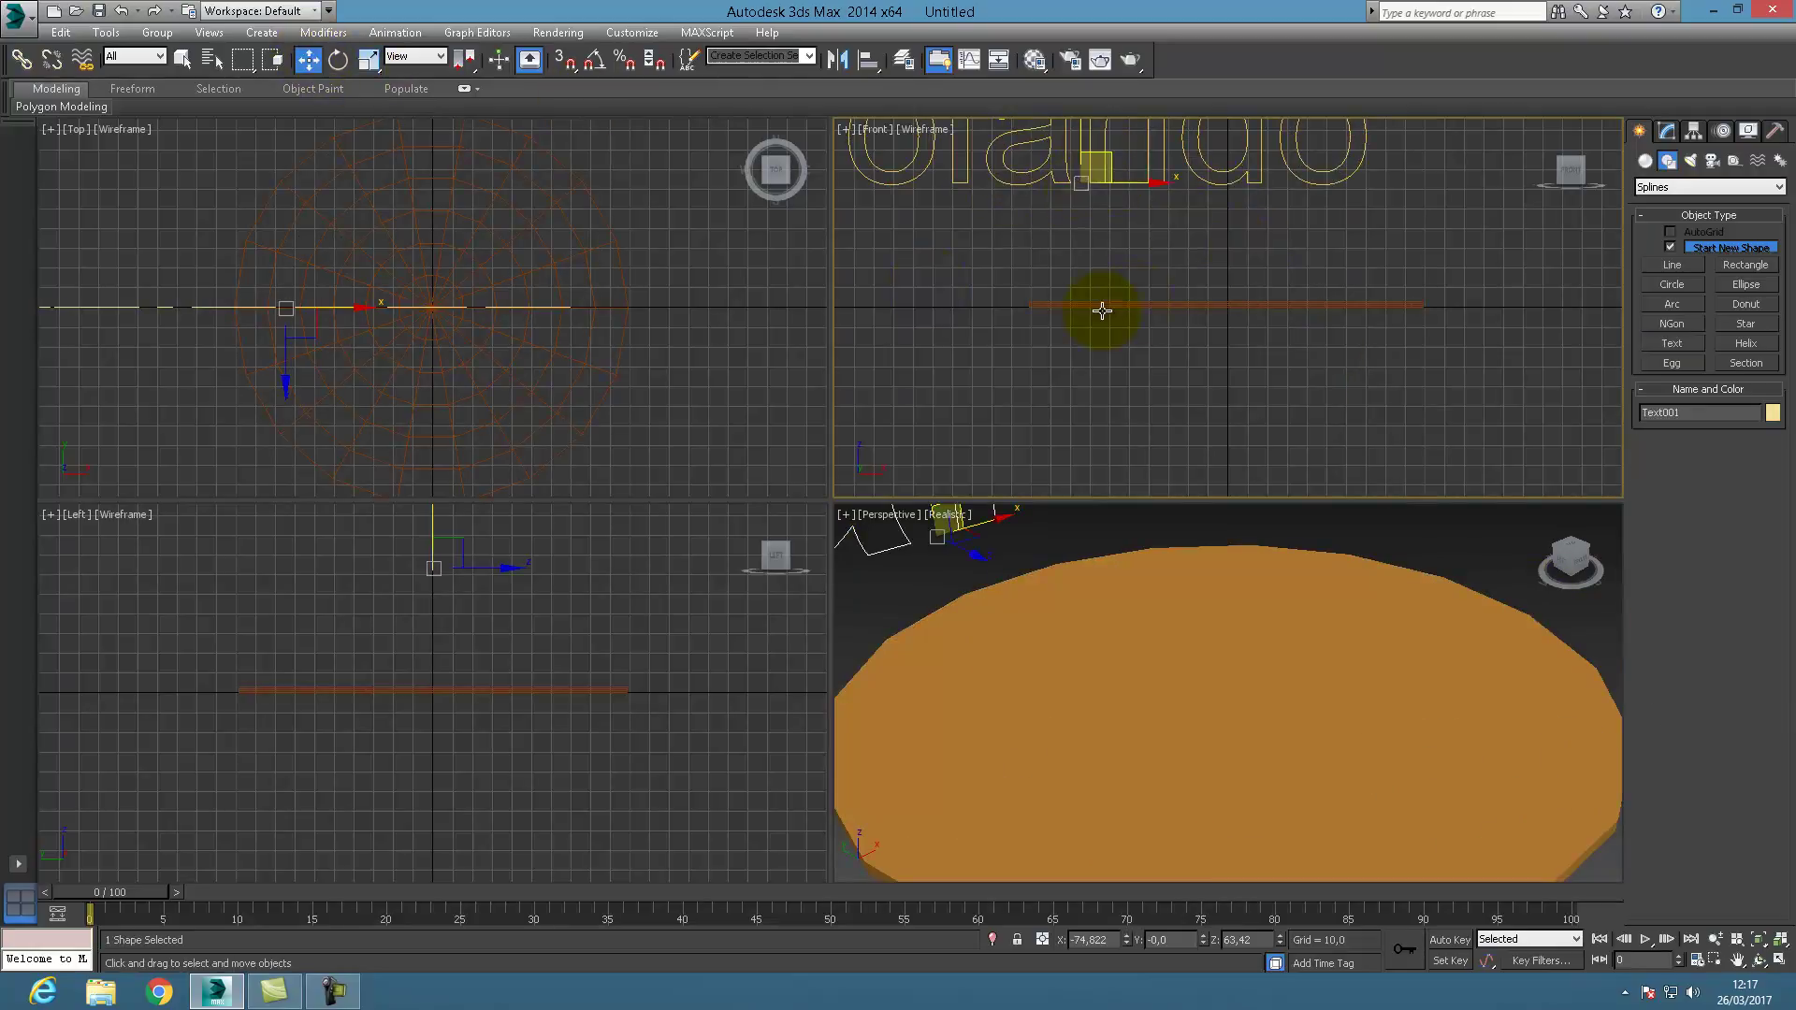
{"action": "left_click_drag", "start_coordinate": [1108, 192], "coordinate": [1236, 266]}
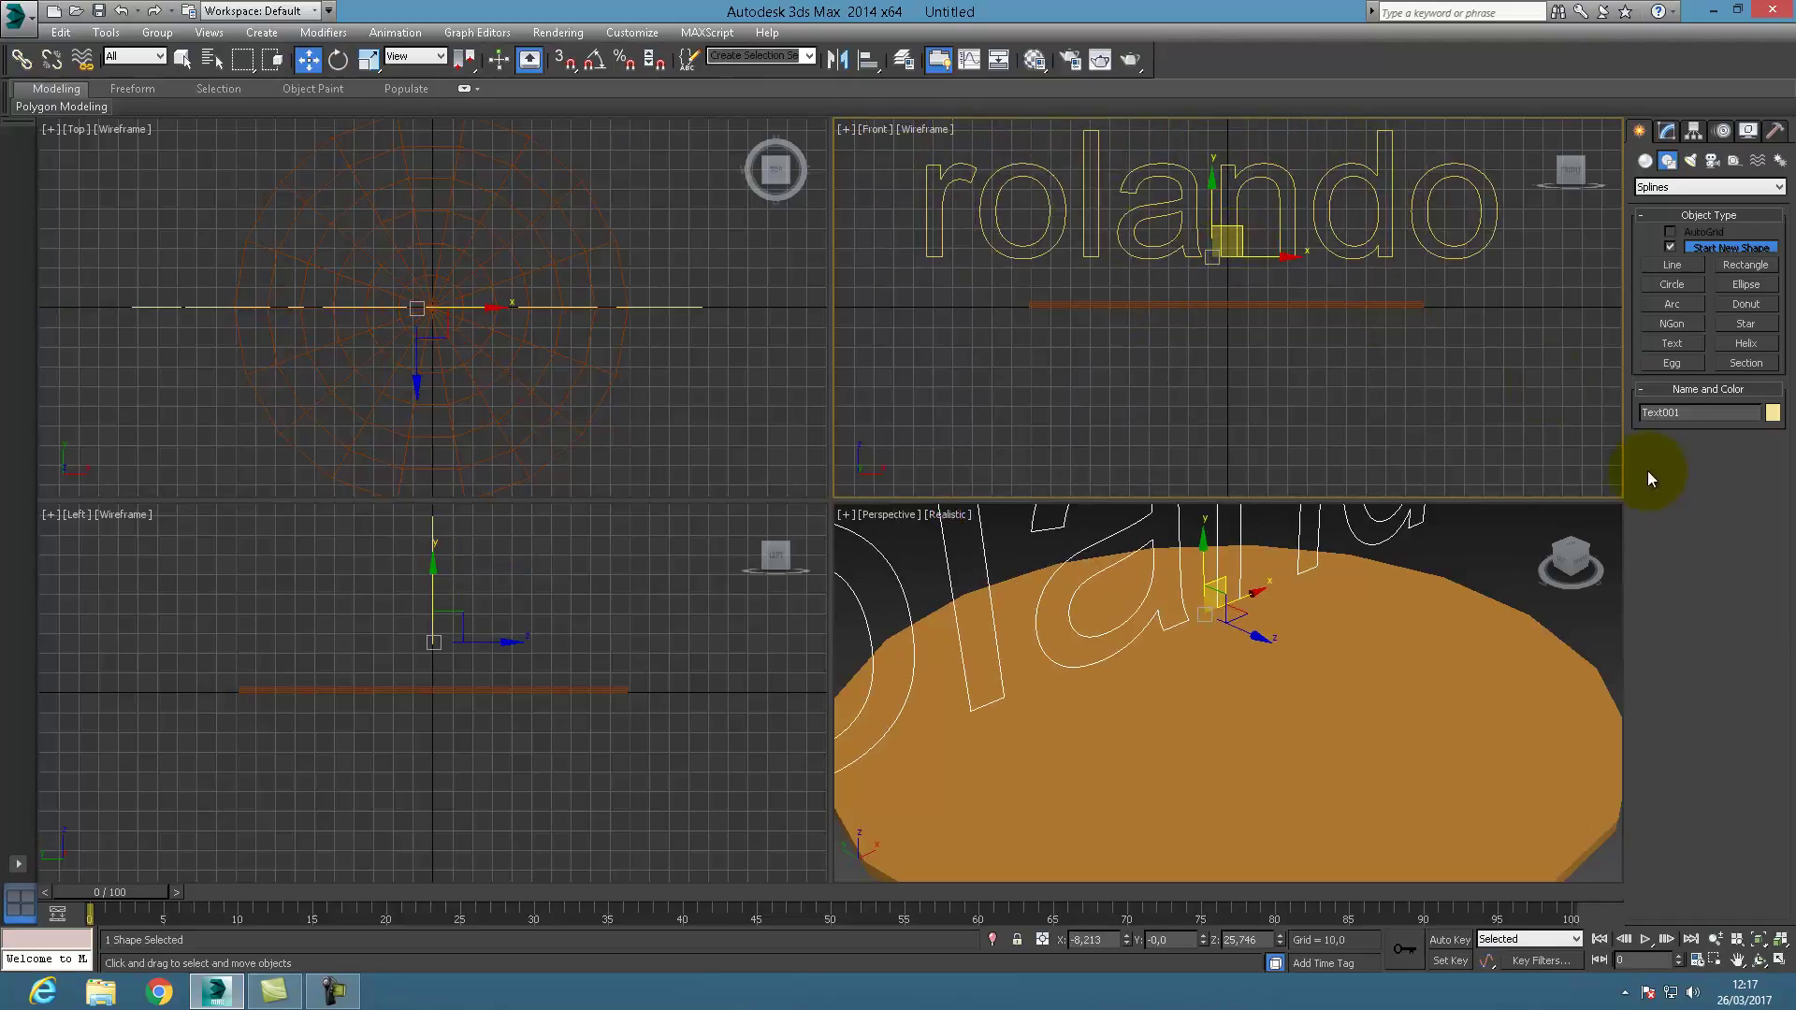
Change the font of the "rolando" text to PricedownBl-Regular.
{"action": "left_click", "coordinate": [1663, 136]}
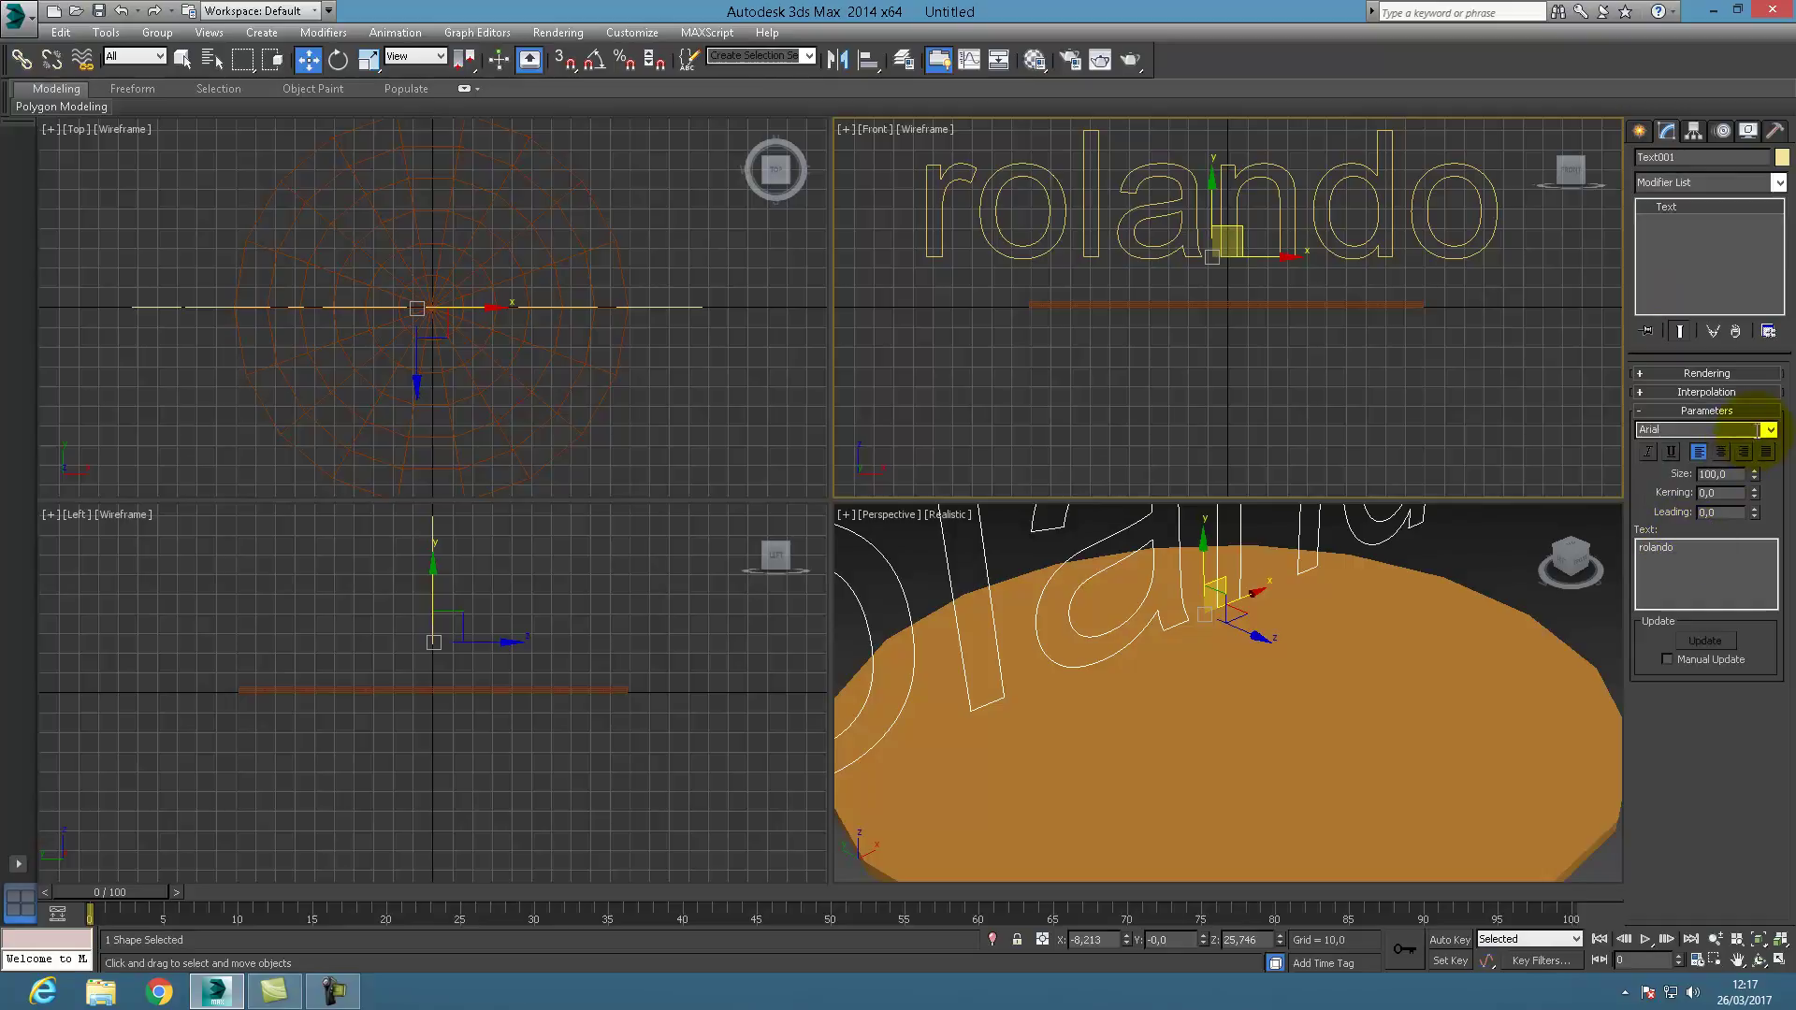
{"action": "left_click", "coordinate": [1680, 432]}
{"action": "type", "text": "pri"}
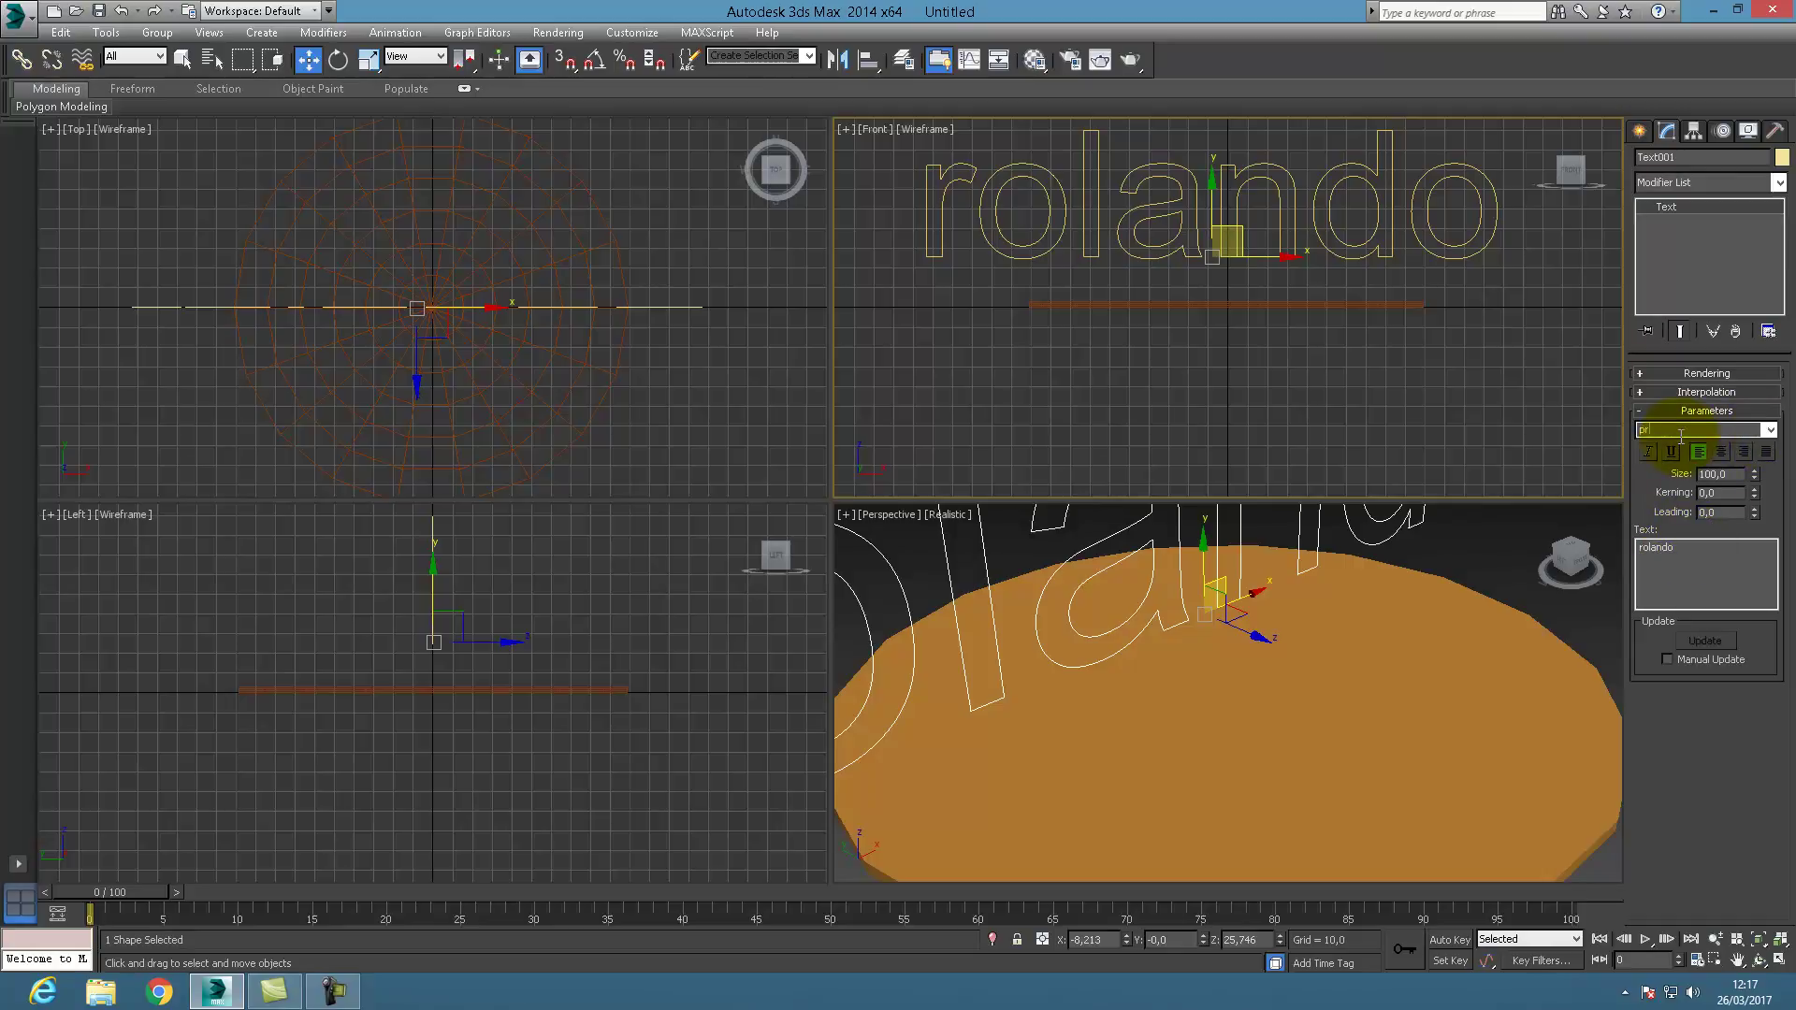
{"action": "left_click", "coordinate": [1770, 429]}
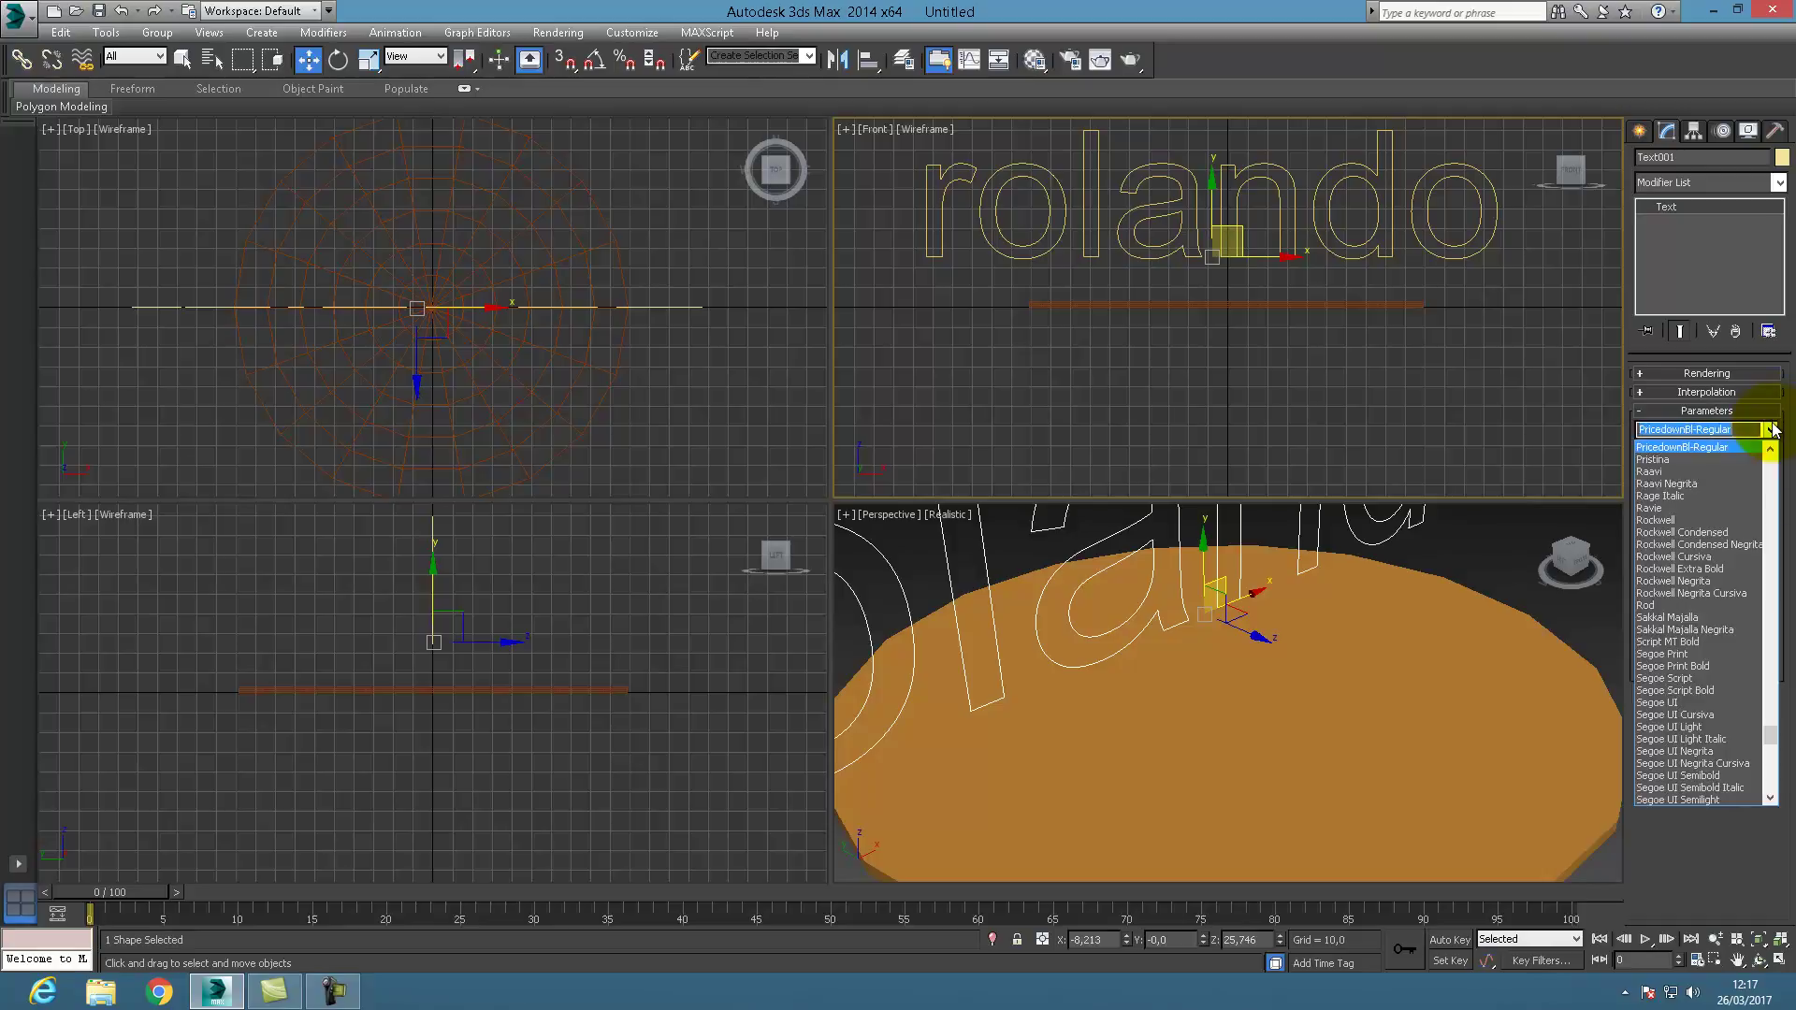
{"action": "left_click", "coordinate": [1730, 447]}
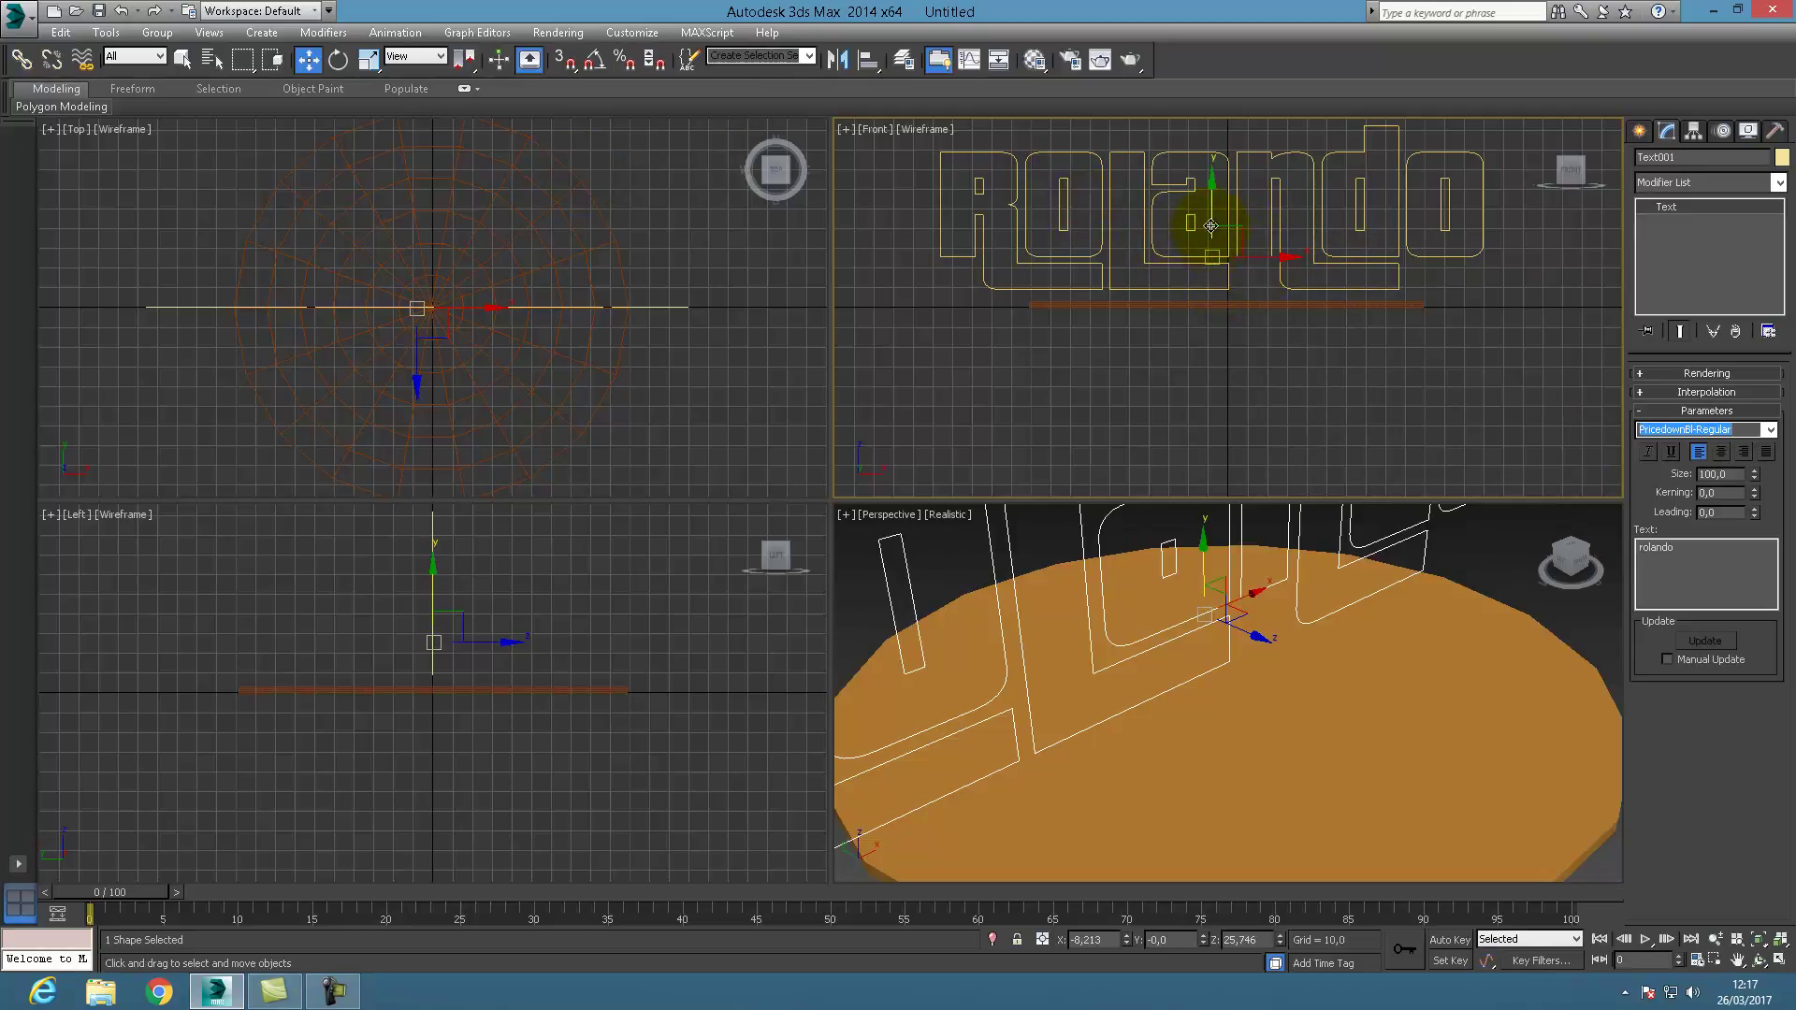
Clone the "rolando" text as an independent copy and move the copy directly below the original in the front view.
{"action": "left_click", "coordinate": [65, 38]}
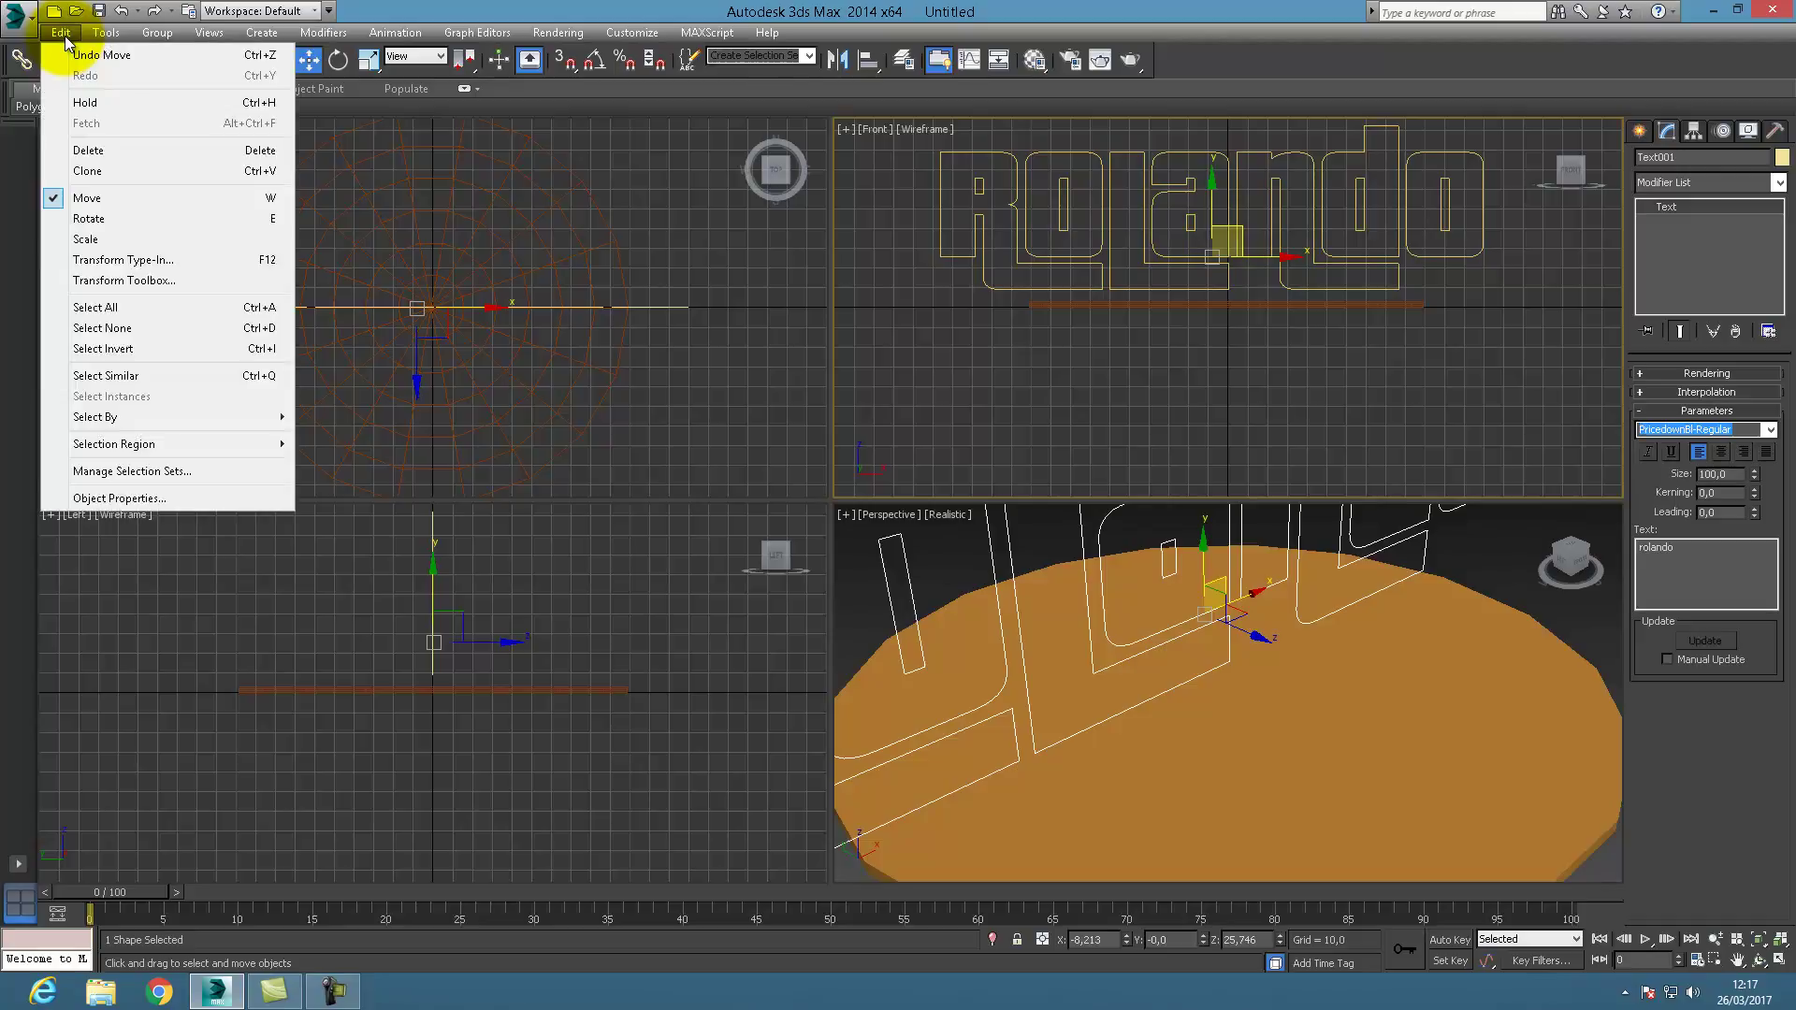
{"action": "left_click", "coordinate": [111, 174]}
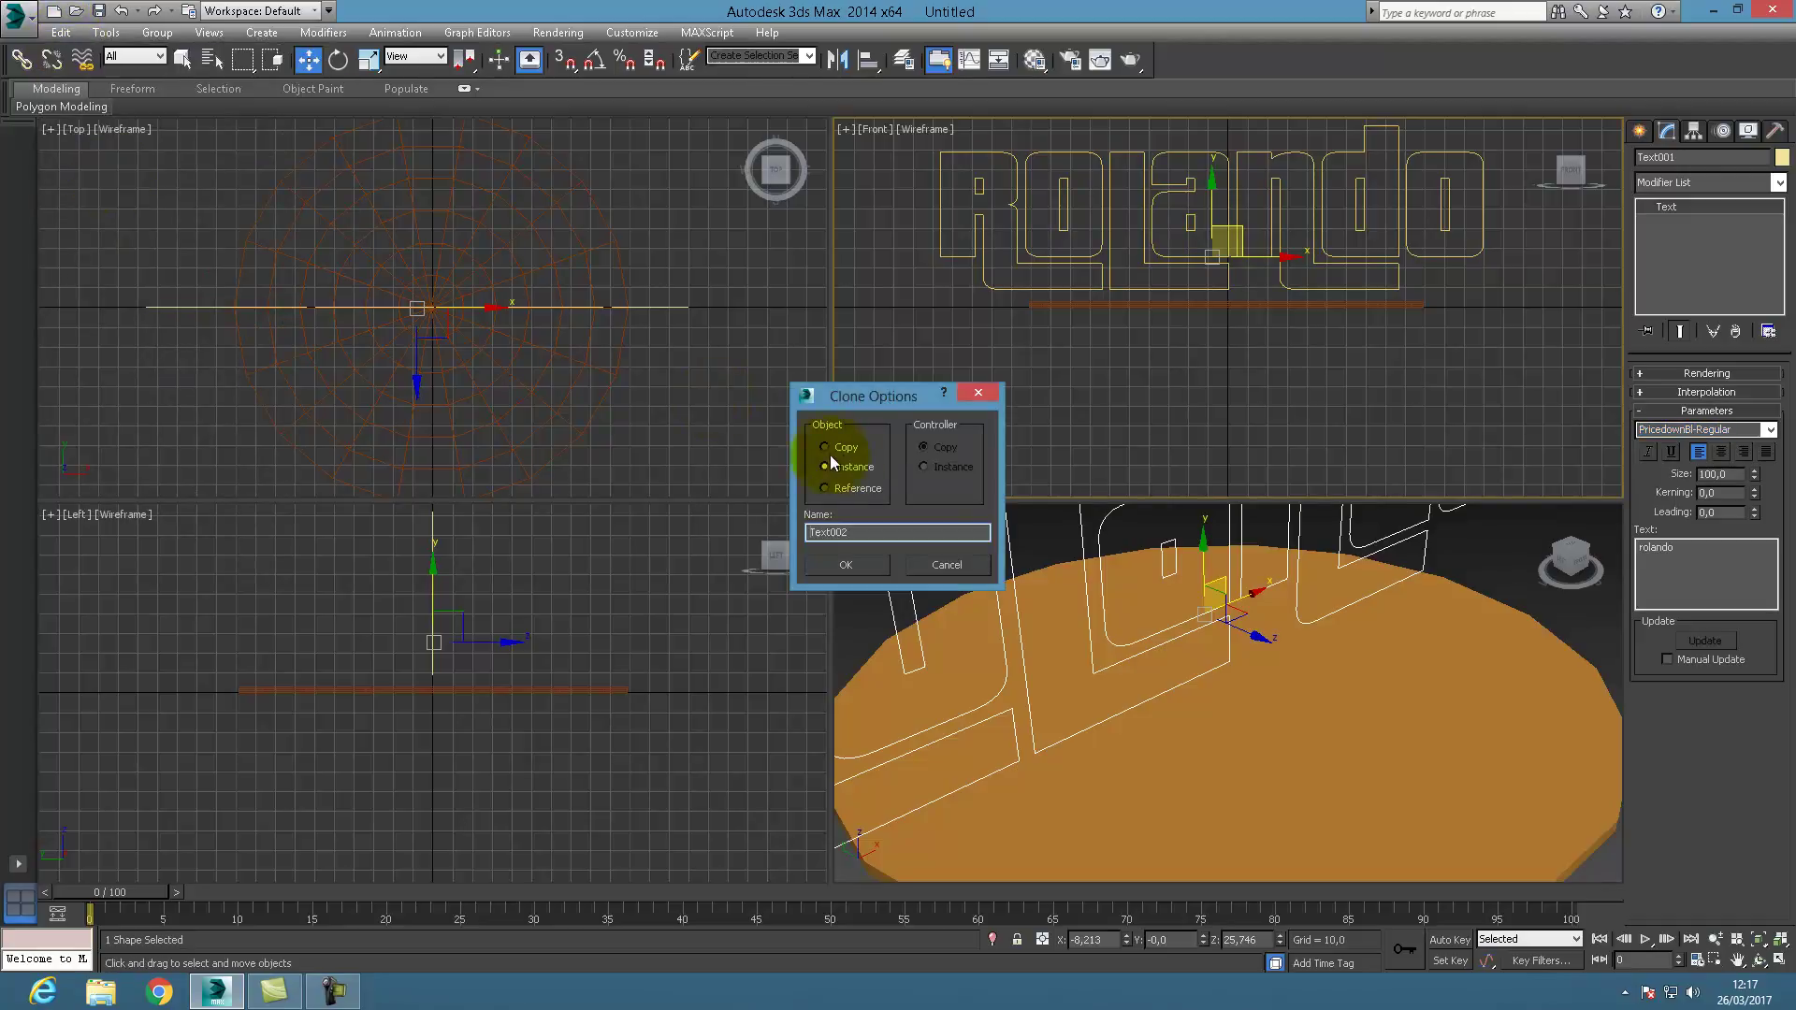
{"action": "left_click", "coordinate": [853, 566]}
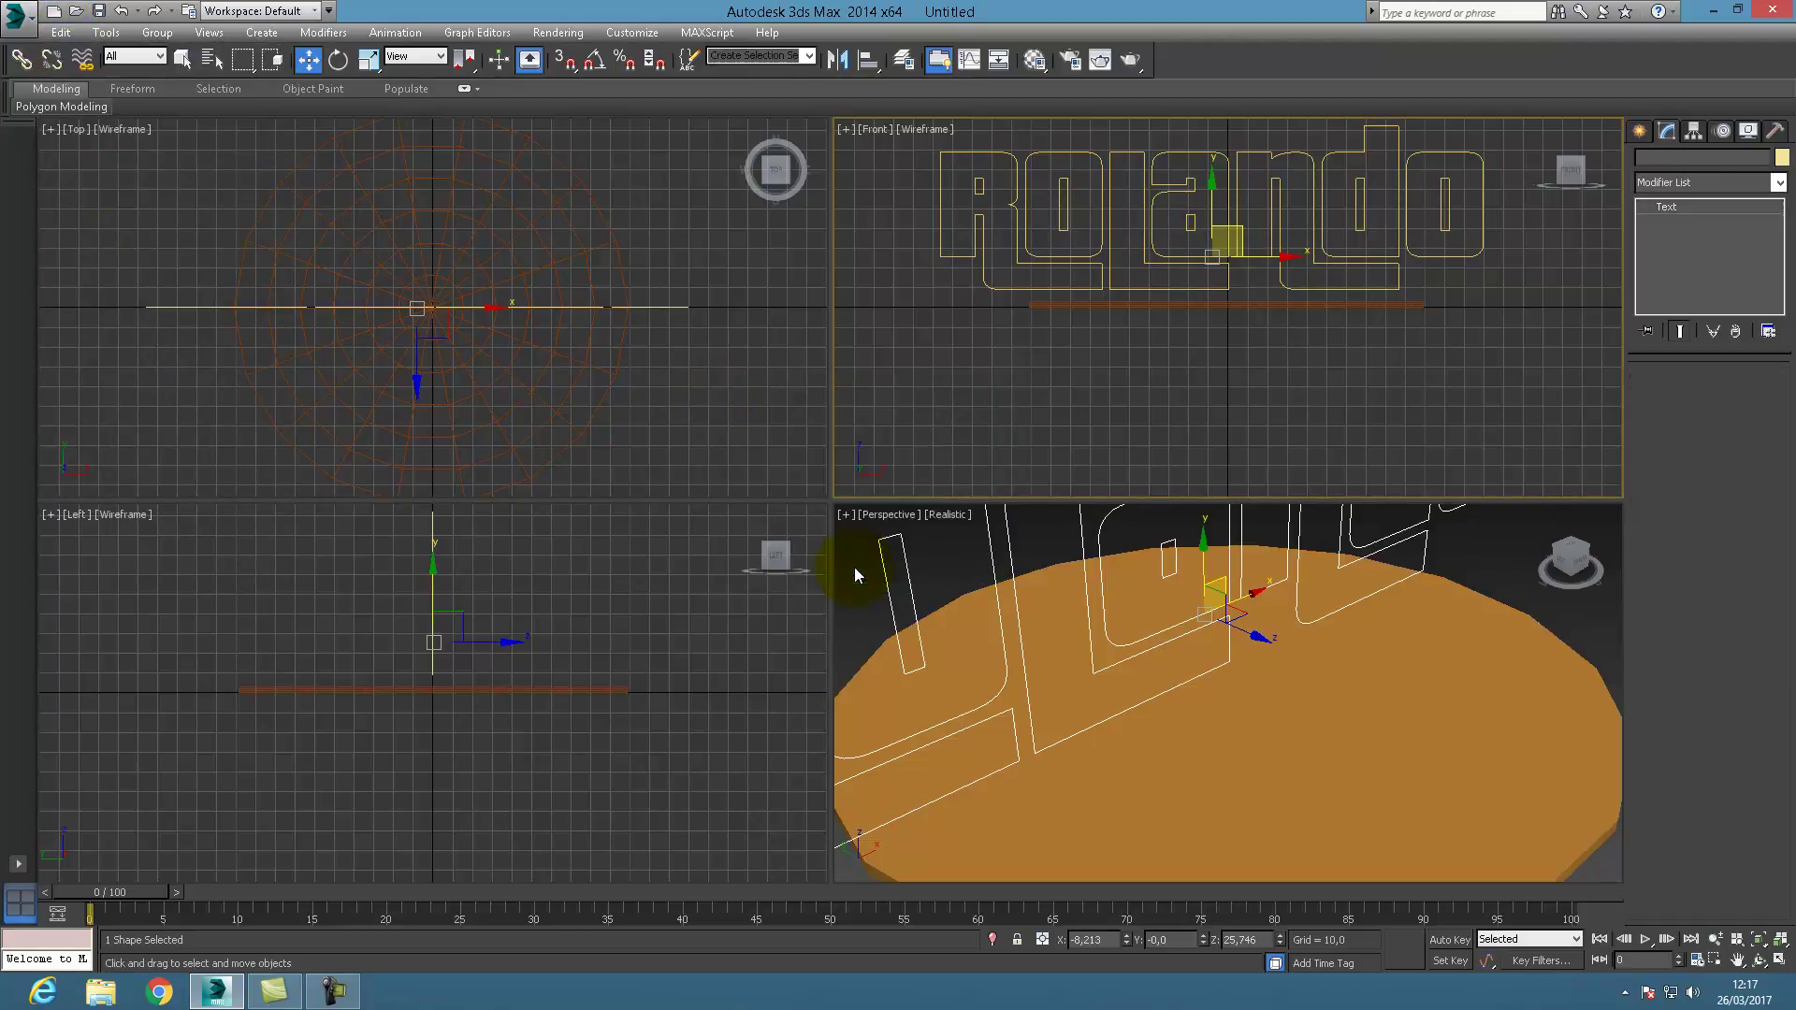
{"action": "left_click_drag", "start_coordinate": [1241, 249], "coordinate": [1242, 395]}
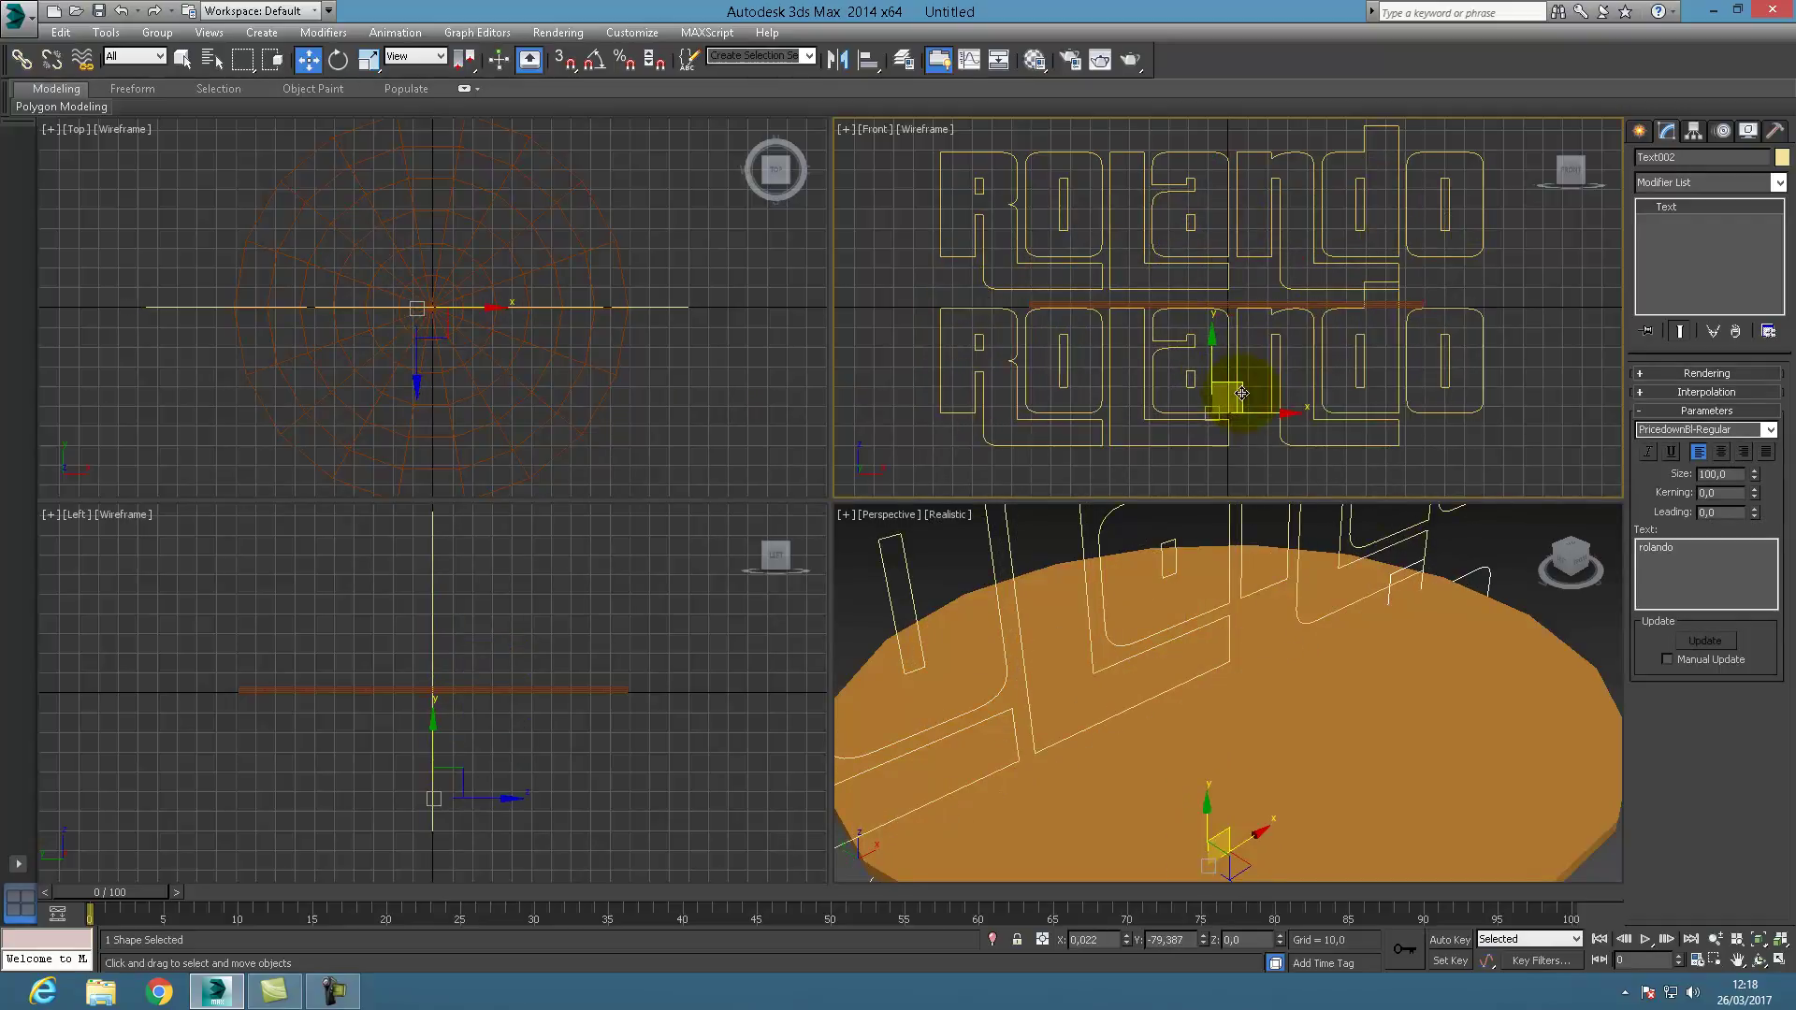
Change the lower copy's wording to "studios" and shift it slightly upward, closer to the first line.
{"action": "left_click", "coordinate": [1677, 551]}
{"action": "left_click_drag", "start_coordinate": [1677, 551], "coordinate": [1568, 559]}
{"action": "type", "text": "studios"}
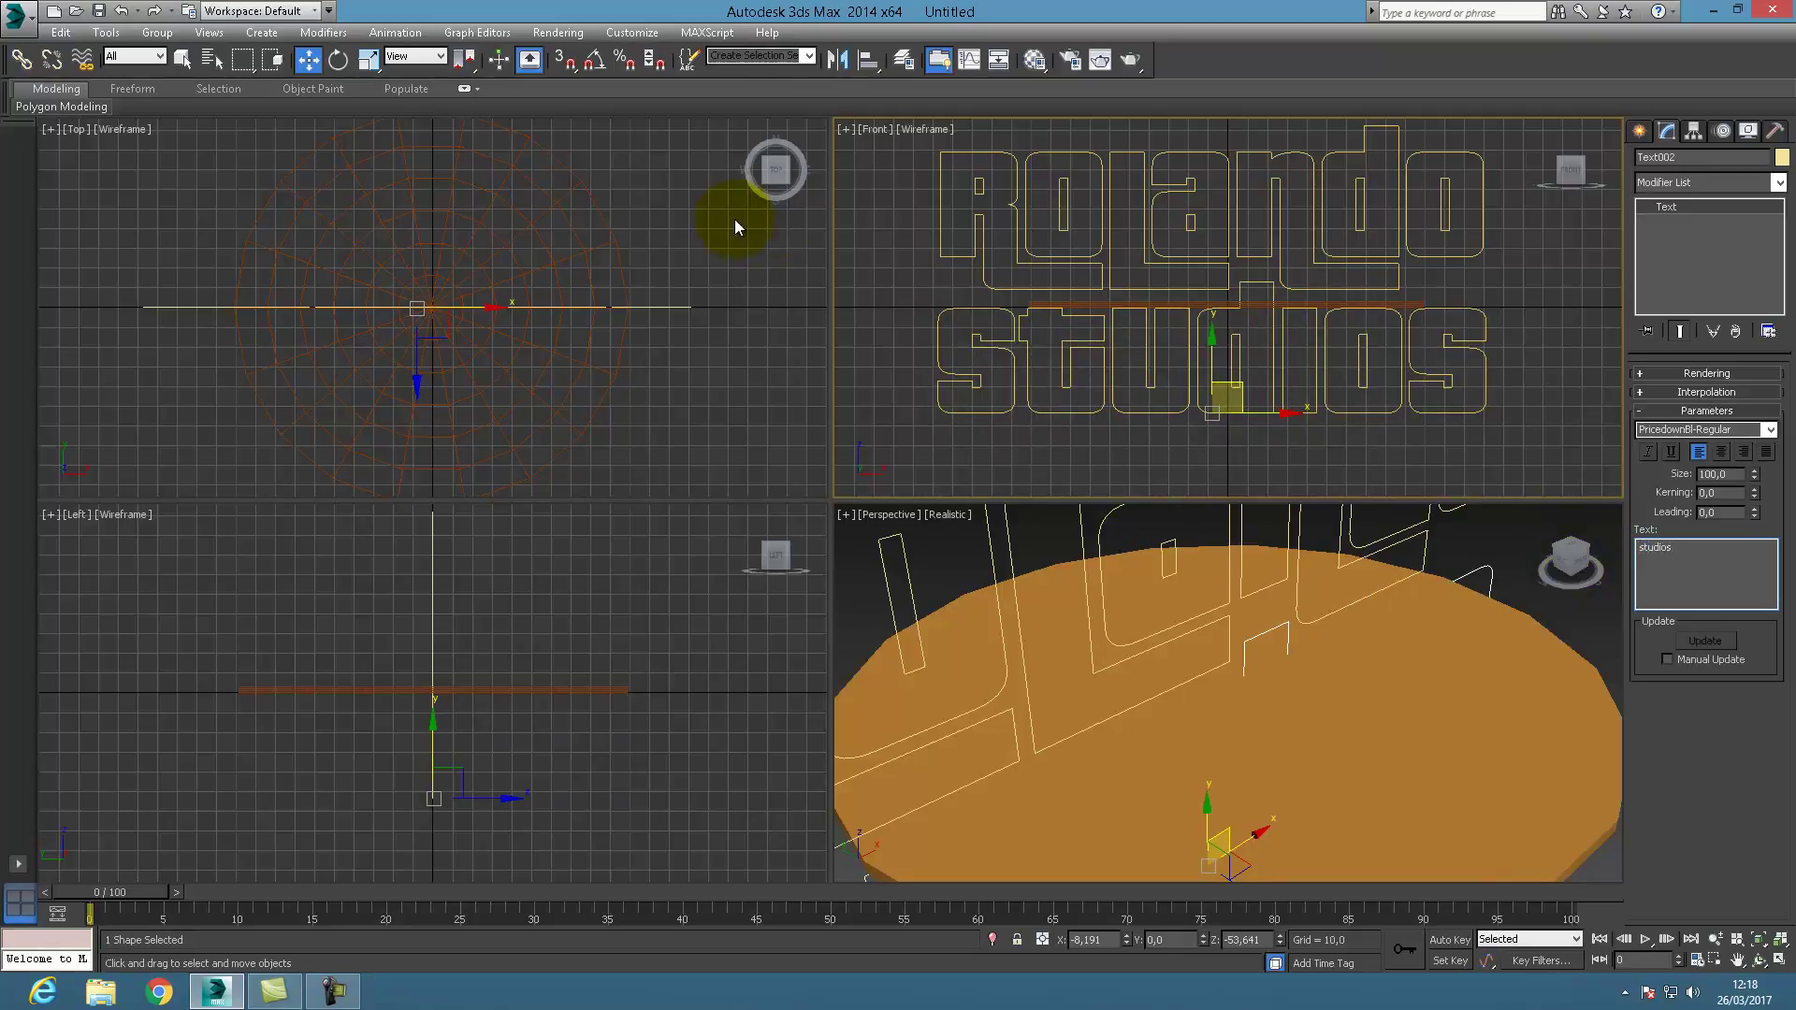
{"action": "left_click_drag", "start_coordinate": [1236, 390], "coordinate": [1236, 377]}
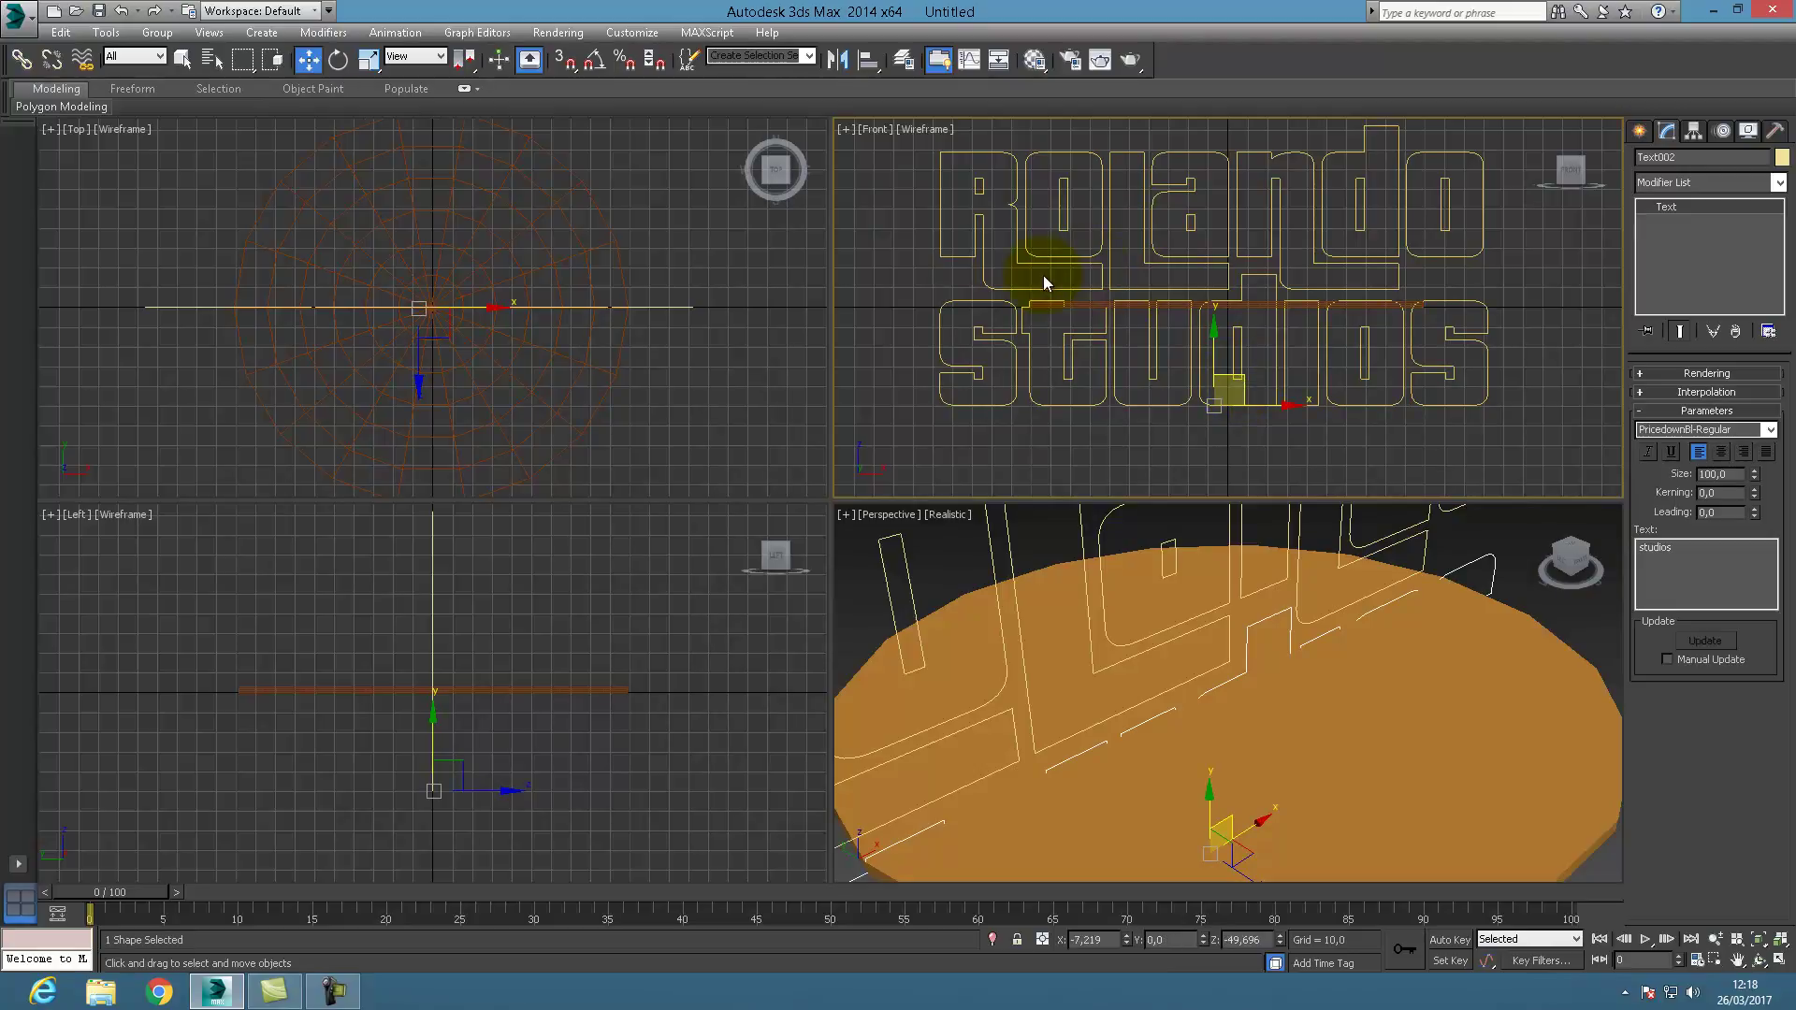
Uniformly scale both text lines down together to a fraction of the cylinder's width and centre them just above it.
{"action": "left_click", "coordinate": [922, 281]}
{"action": "left_click", "coordinate": [939, 192]}
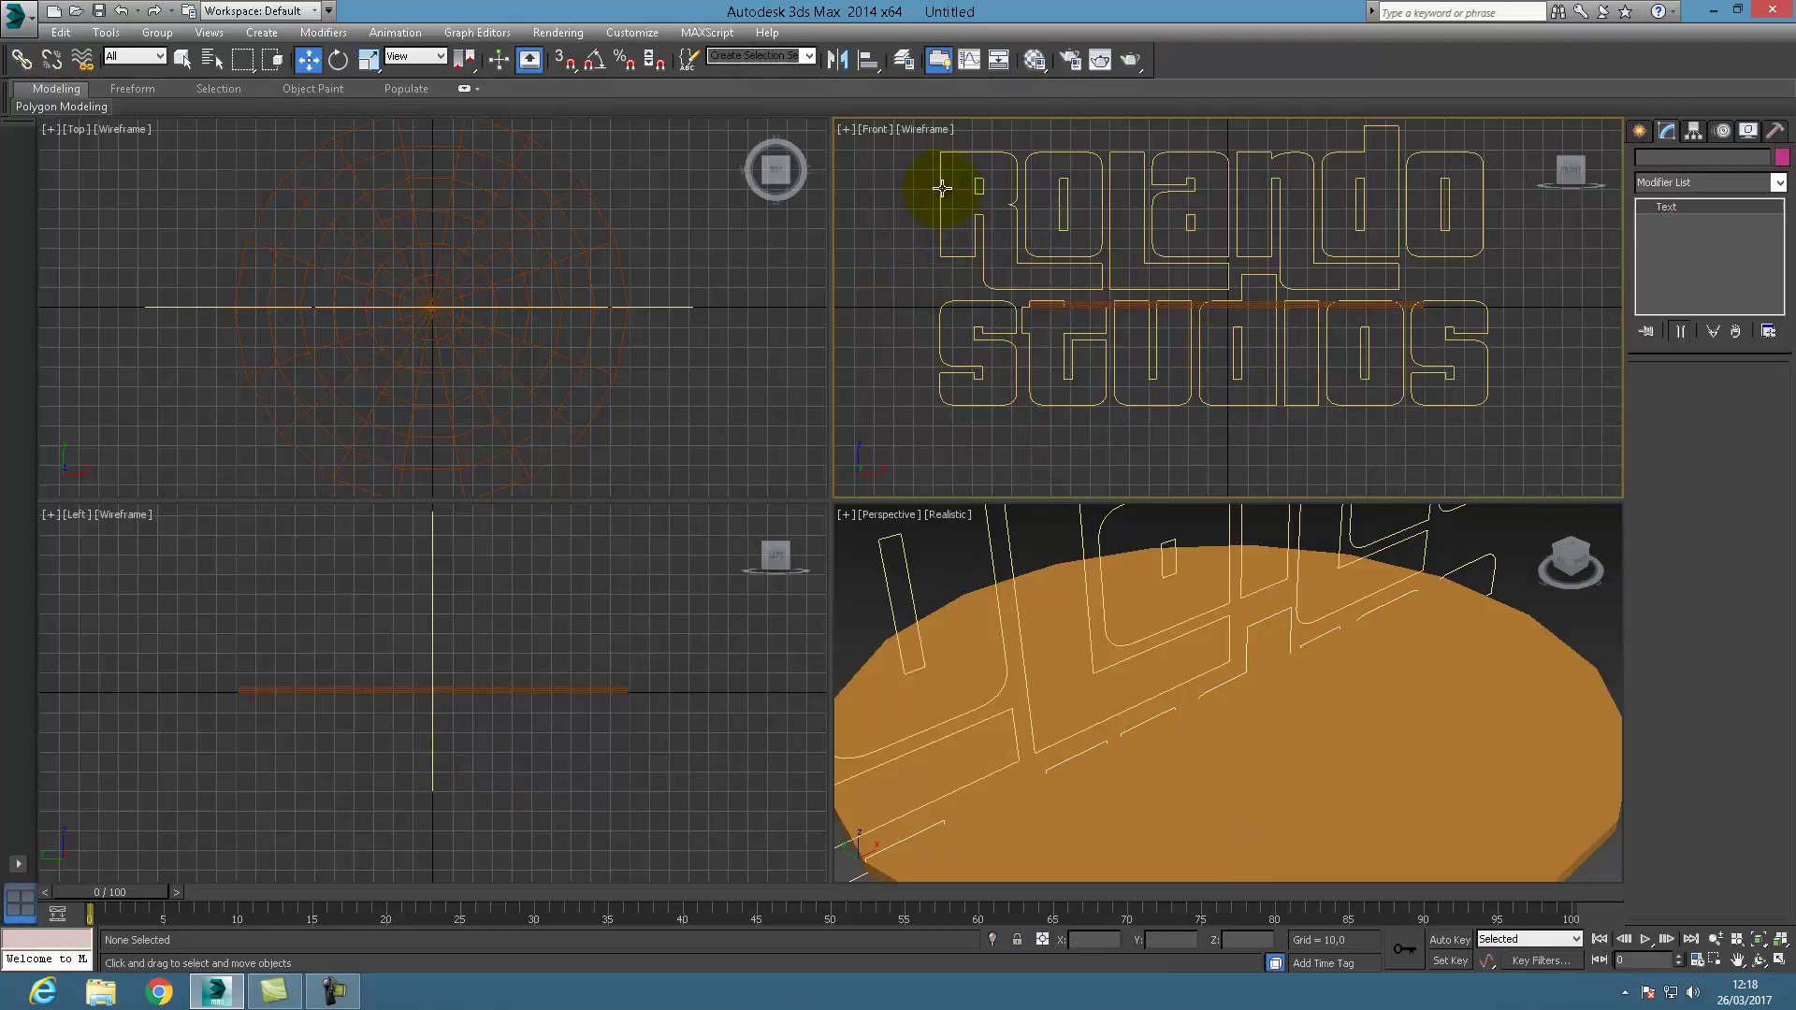
{"action": "left_click", "coordinate": [946, 329], "text": "ctrl"}
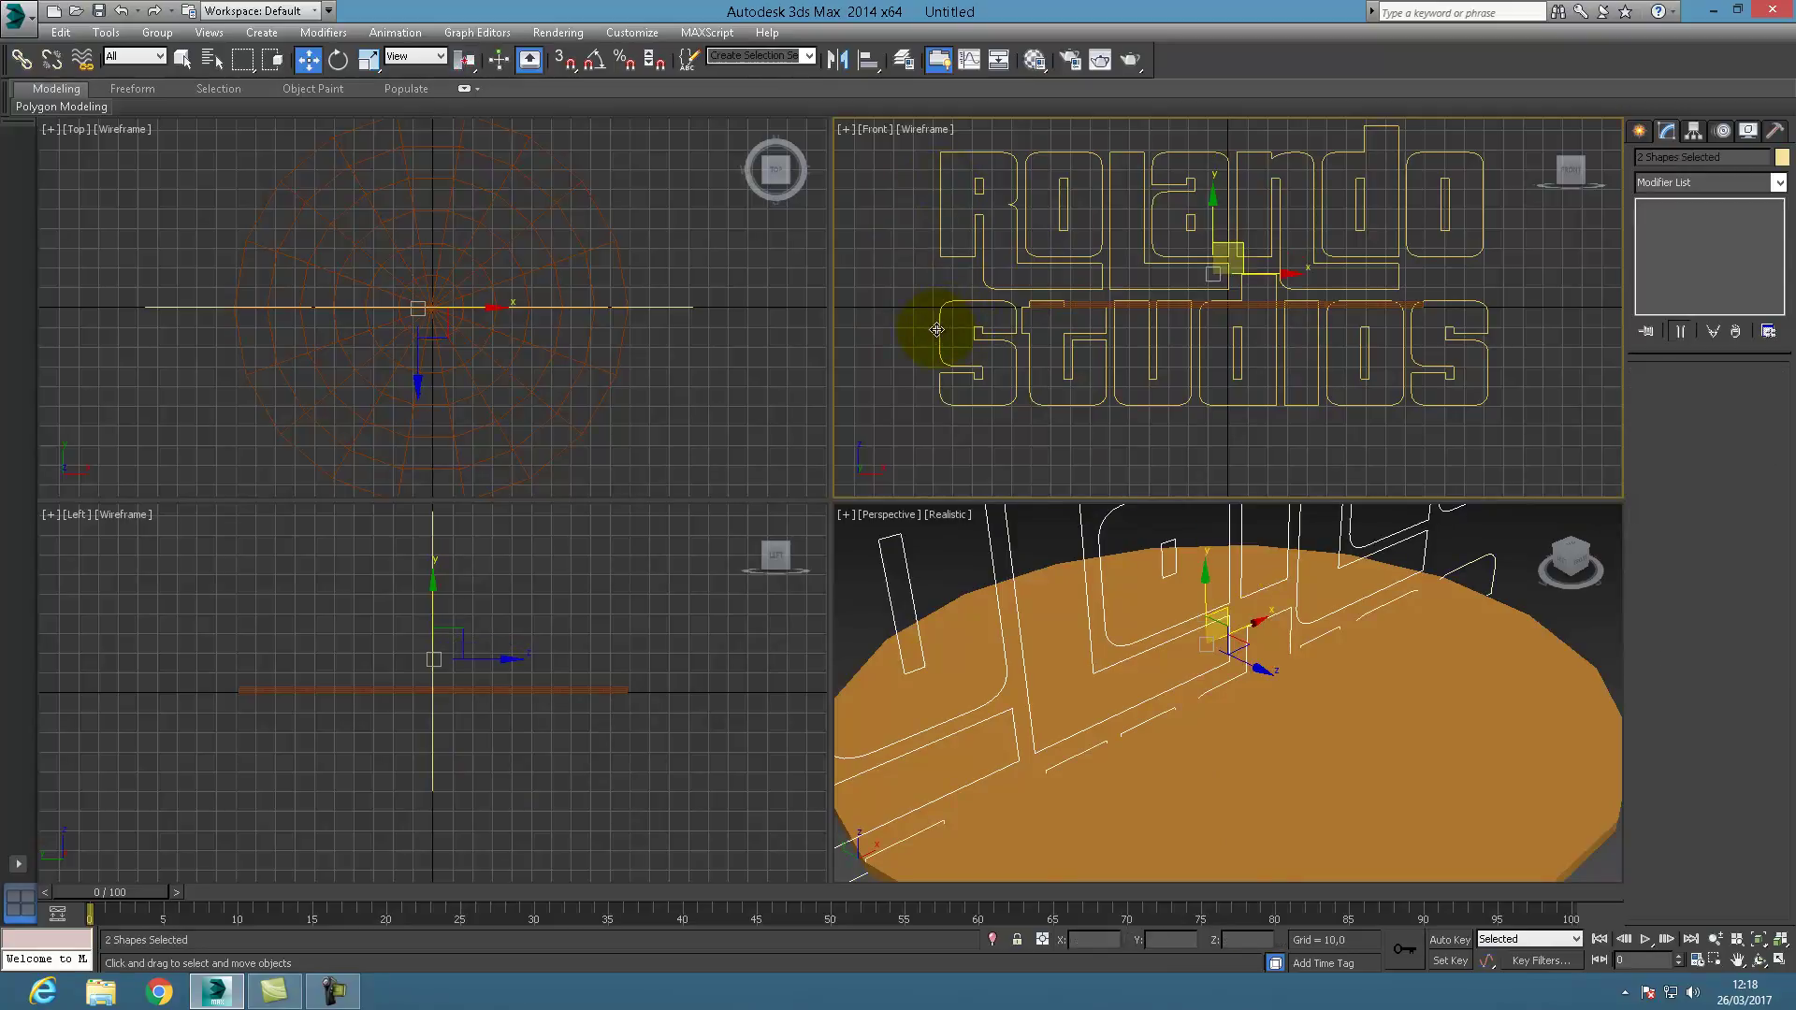
{"action": "left_click", "coordinate": [366, 72]}
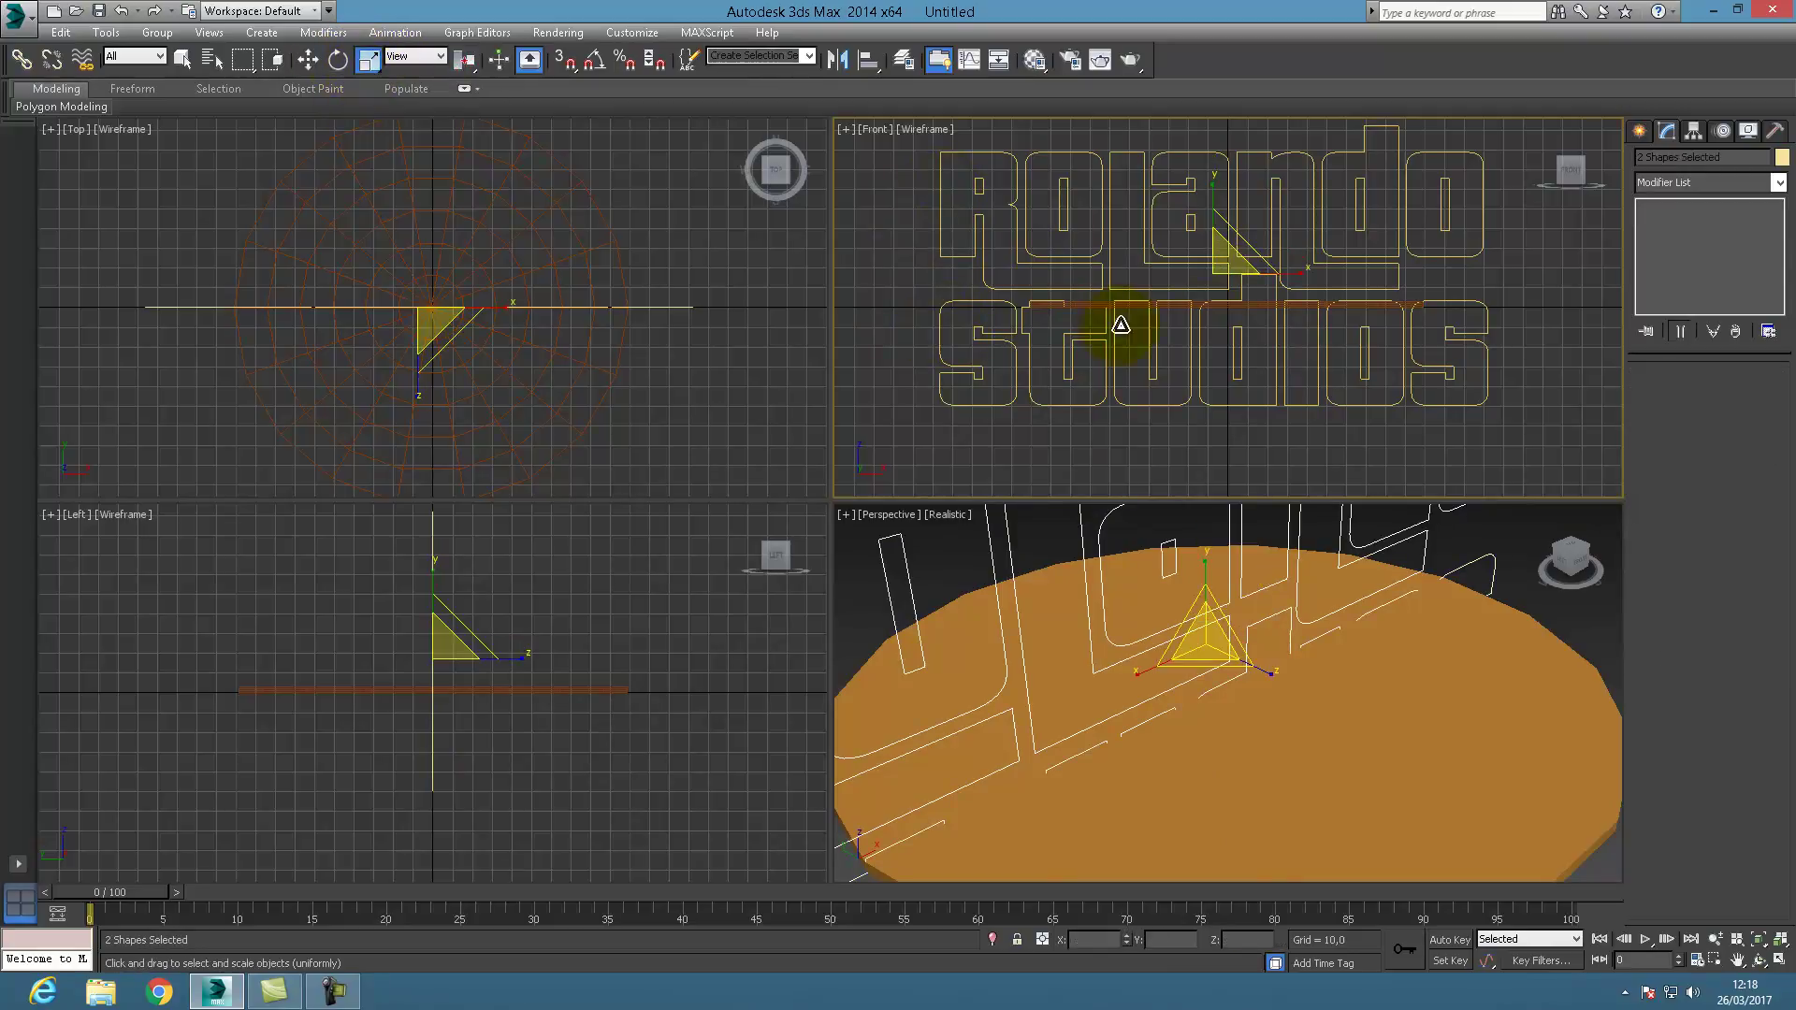
{"action": "left_click_drag", "start_coordinate": [1218, 261], "coordinate": [1244, 661]}
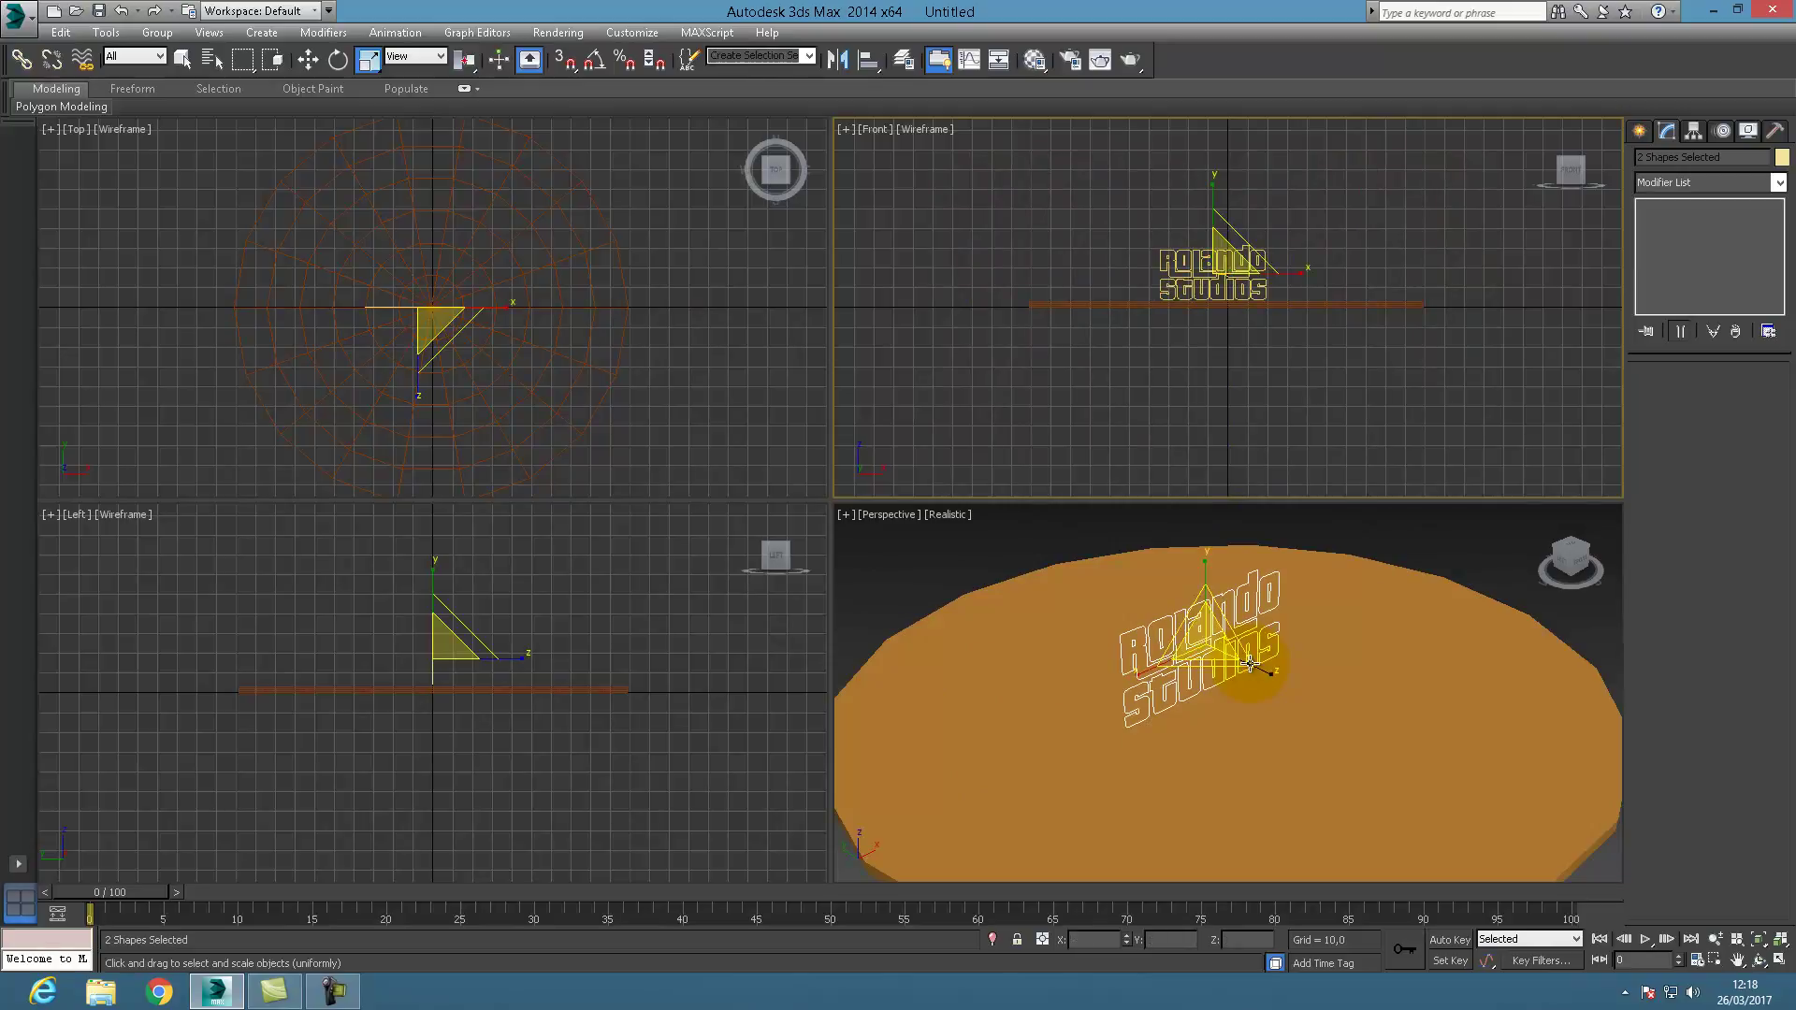
{"action": "left_click", "coordinate": [307, 59]}
{"action": "left_click_drag", "start_coordinate": [1247, 255], "coordinate": [1249, 254]}
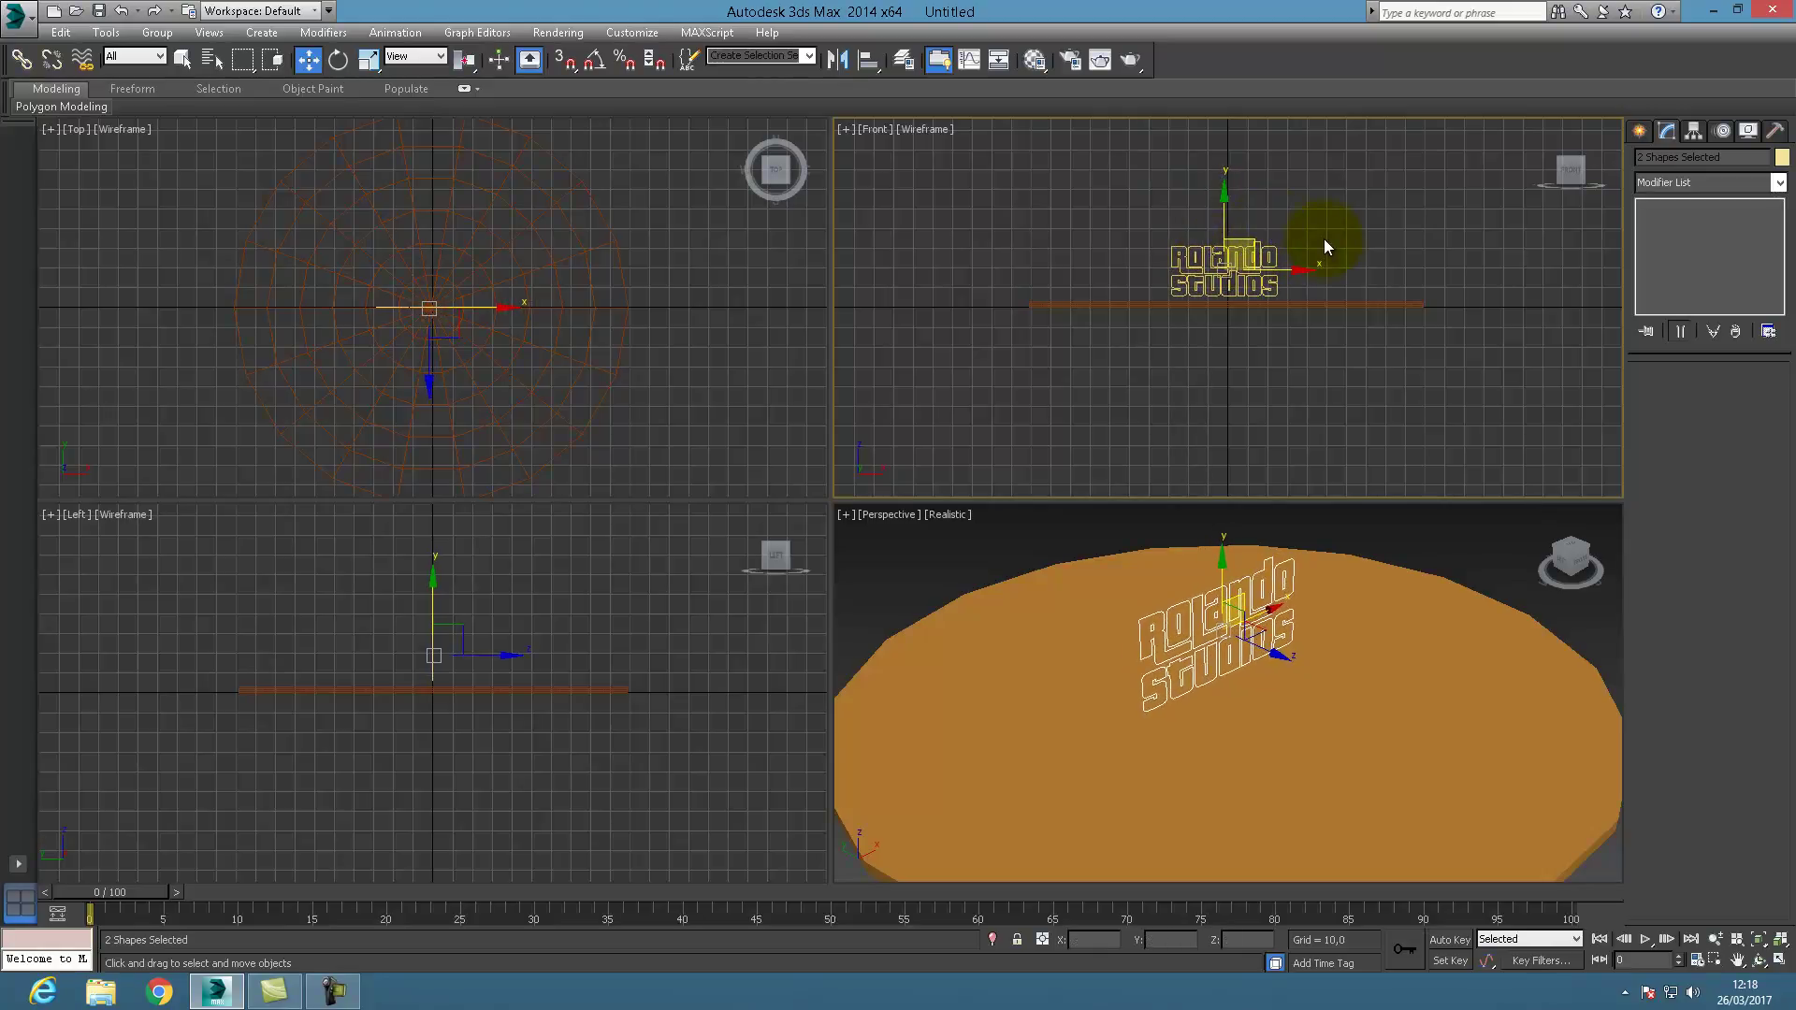
Apply an Extrude modifier to both text lines with an amount of 20.
{"action": "left_click", "coordinate": [1666, 131]}
{"action": "left_click", "coordinate": [1777, 182]}
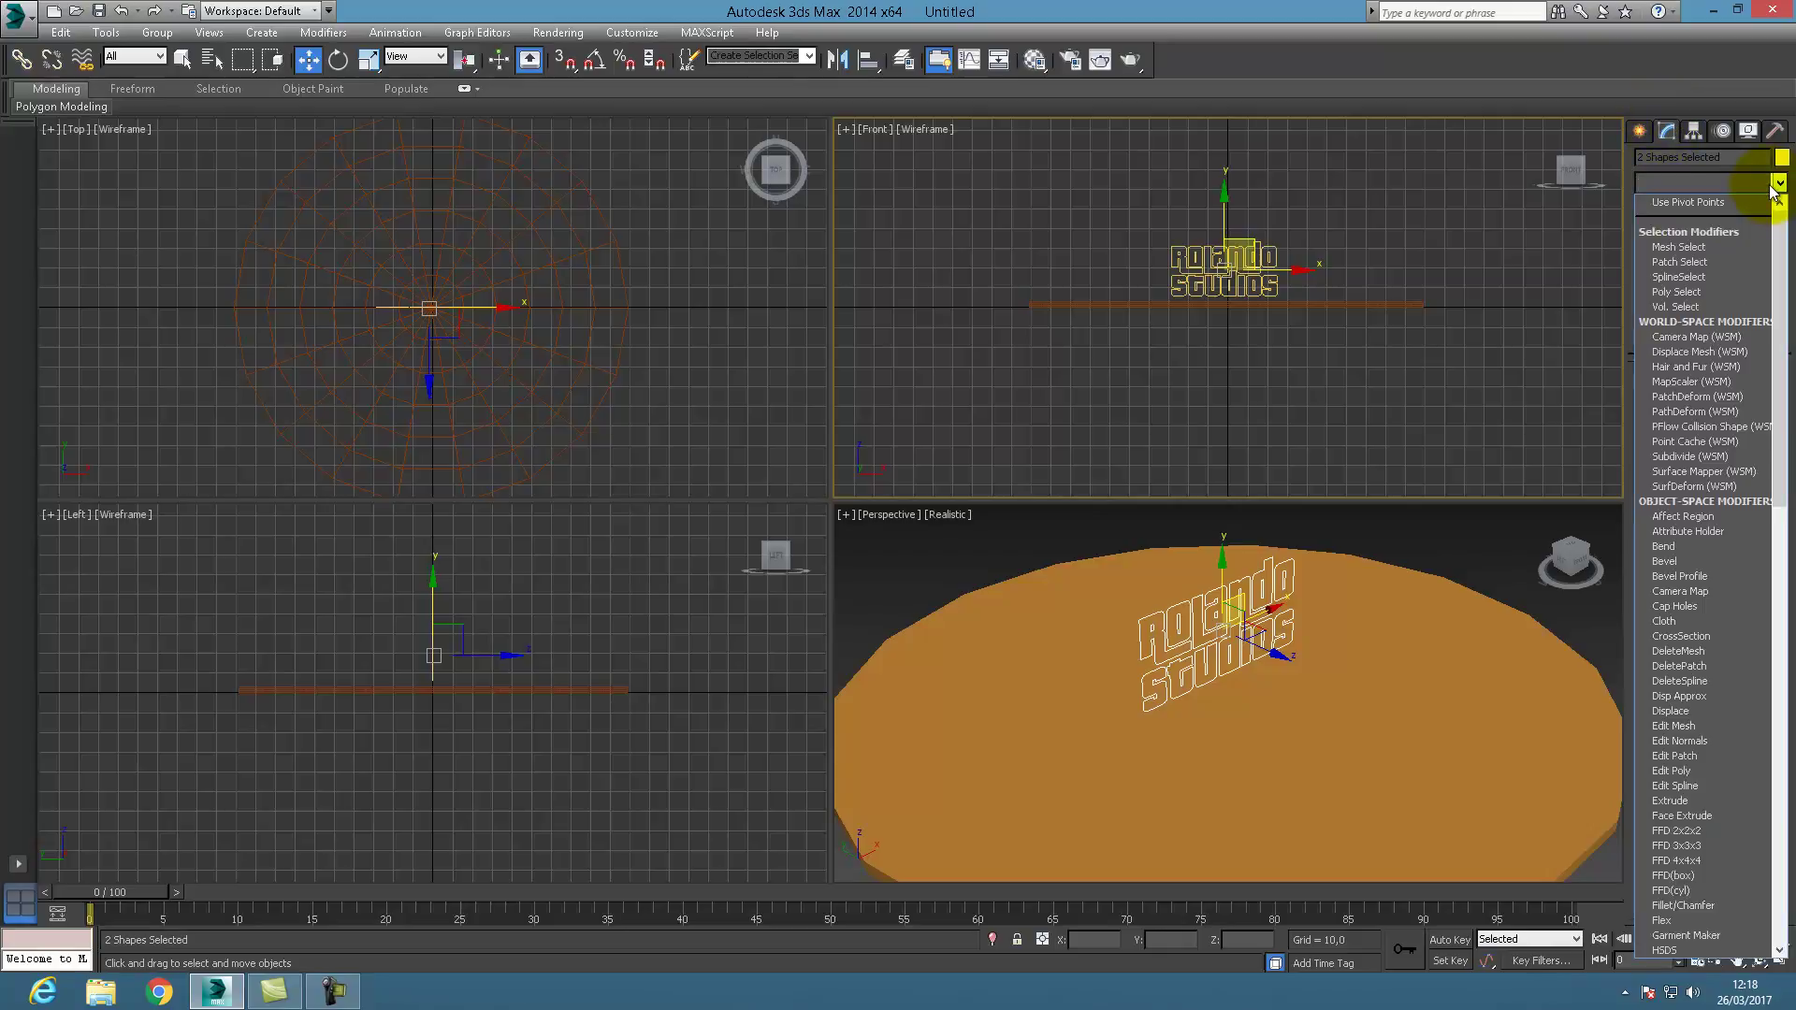
{"action": "left_click", "coordinate": [1680, 802]}
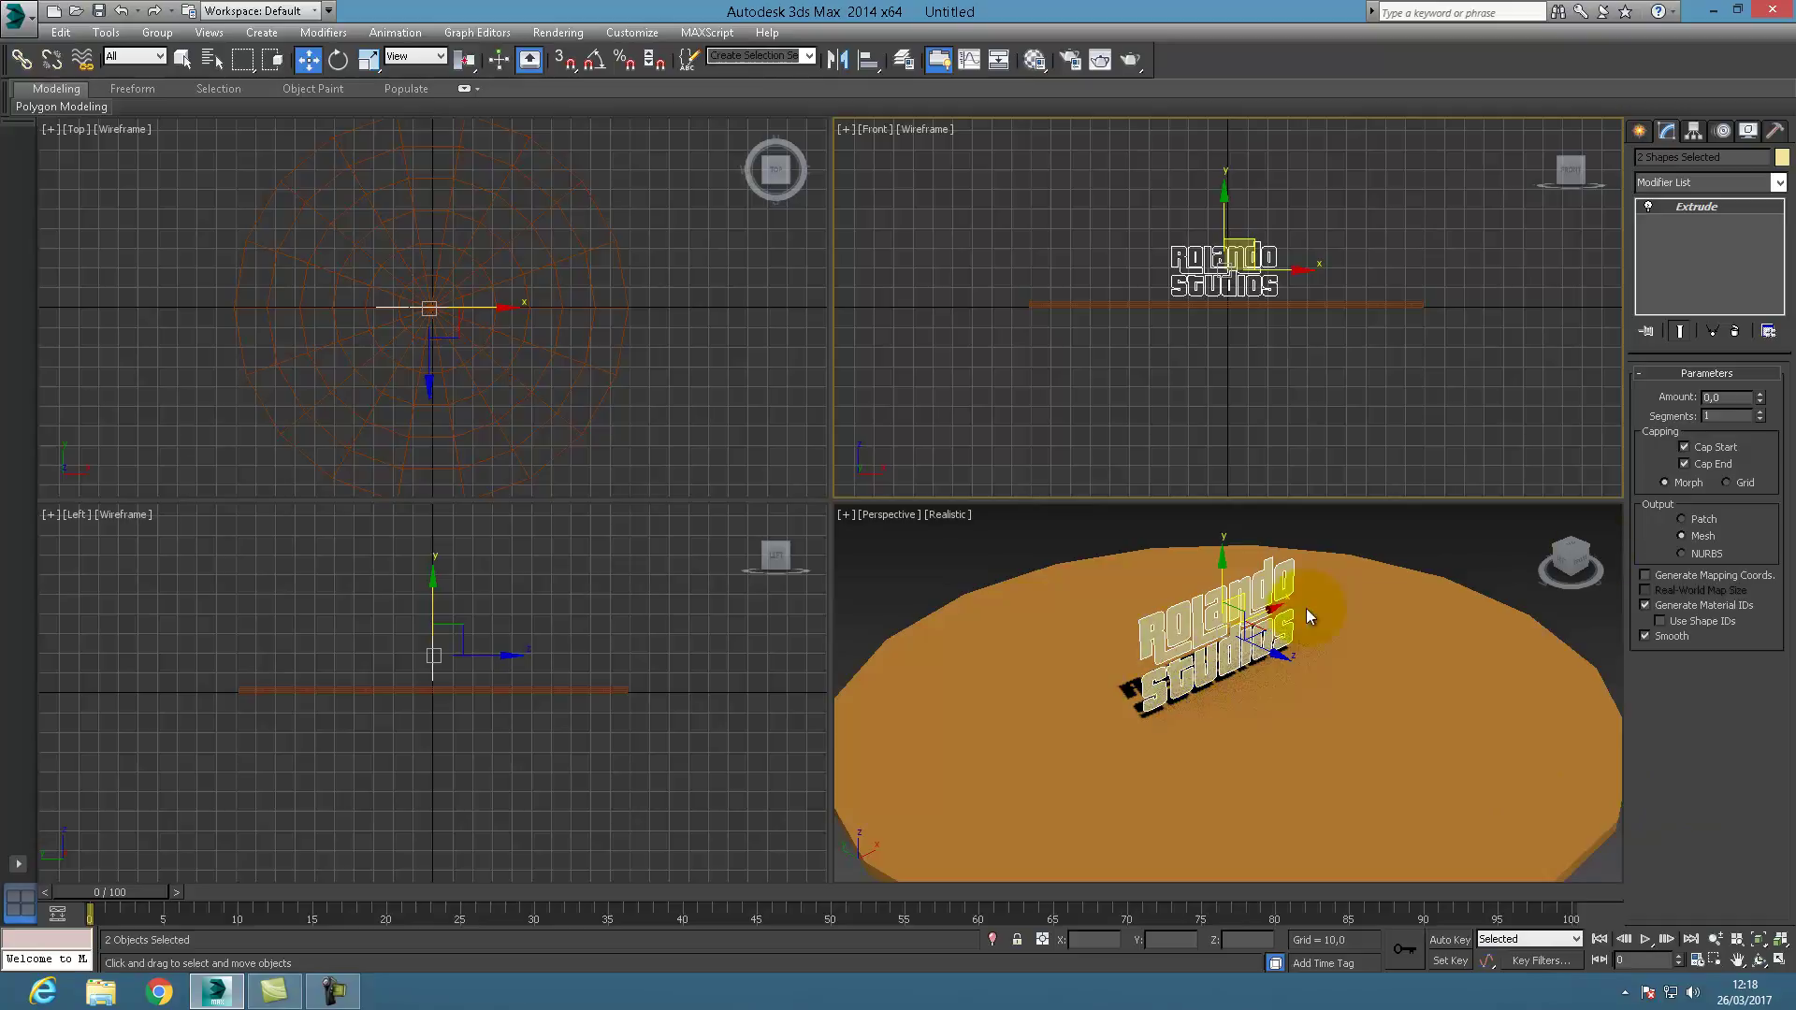
{"action": "left_click", "coordinate": [1718, 398]}
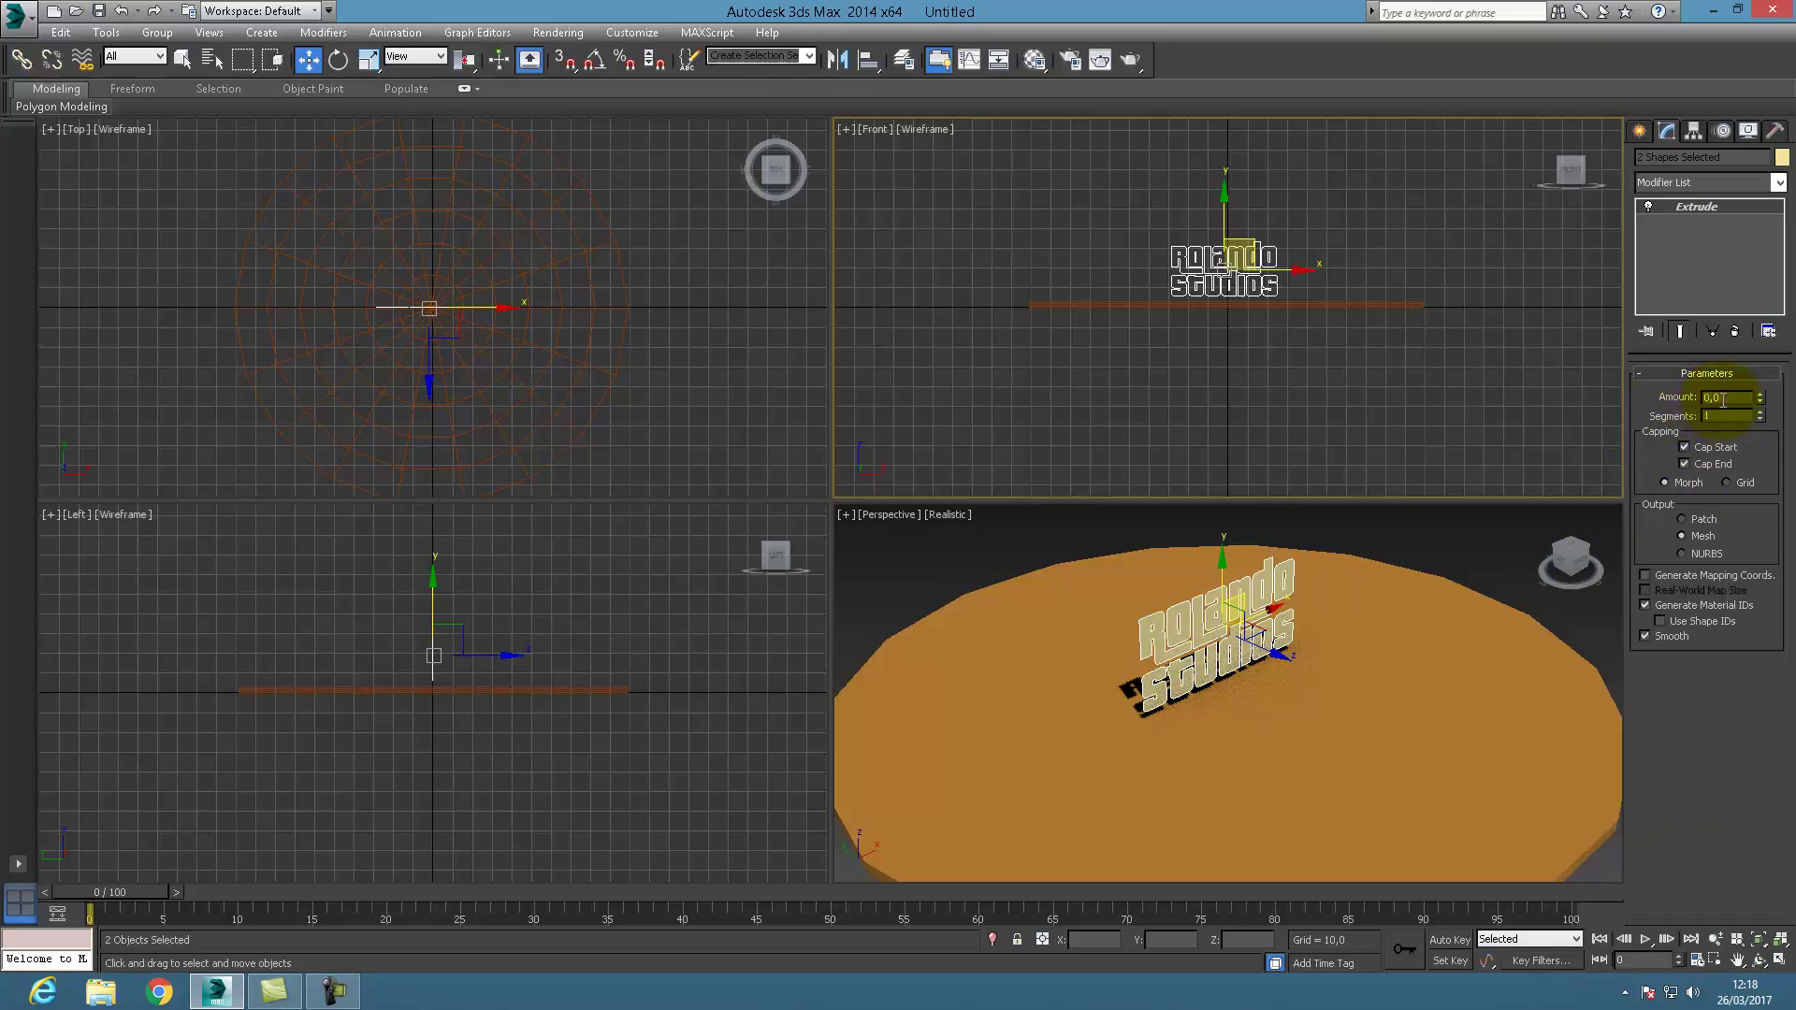
{"action": "type", "text": "1"}
{"action": "key", "text": "Return"}
{"action": "type", "text": "1"}
{"action": "key", "text": "Return"}
{"action": "type", "text": "20"}
{"action": "key", "text": "Return"}
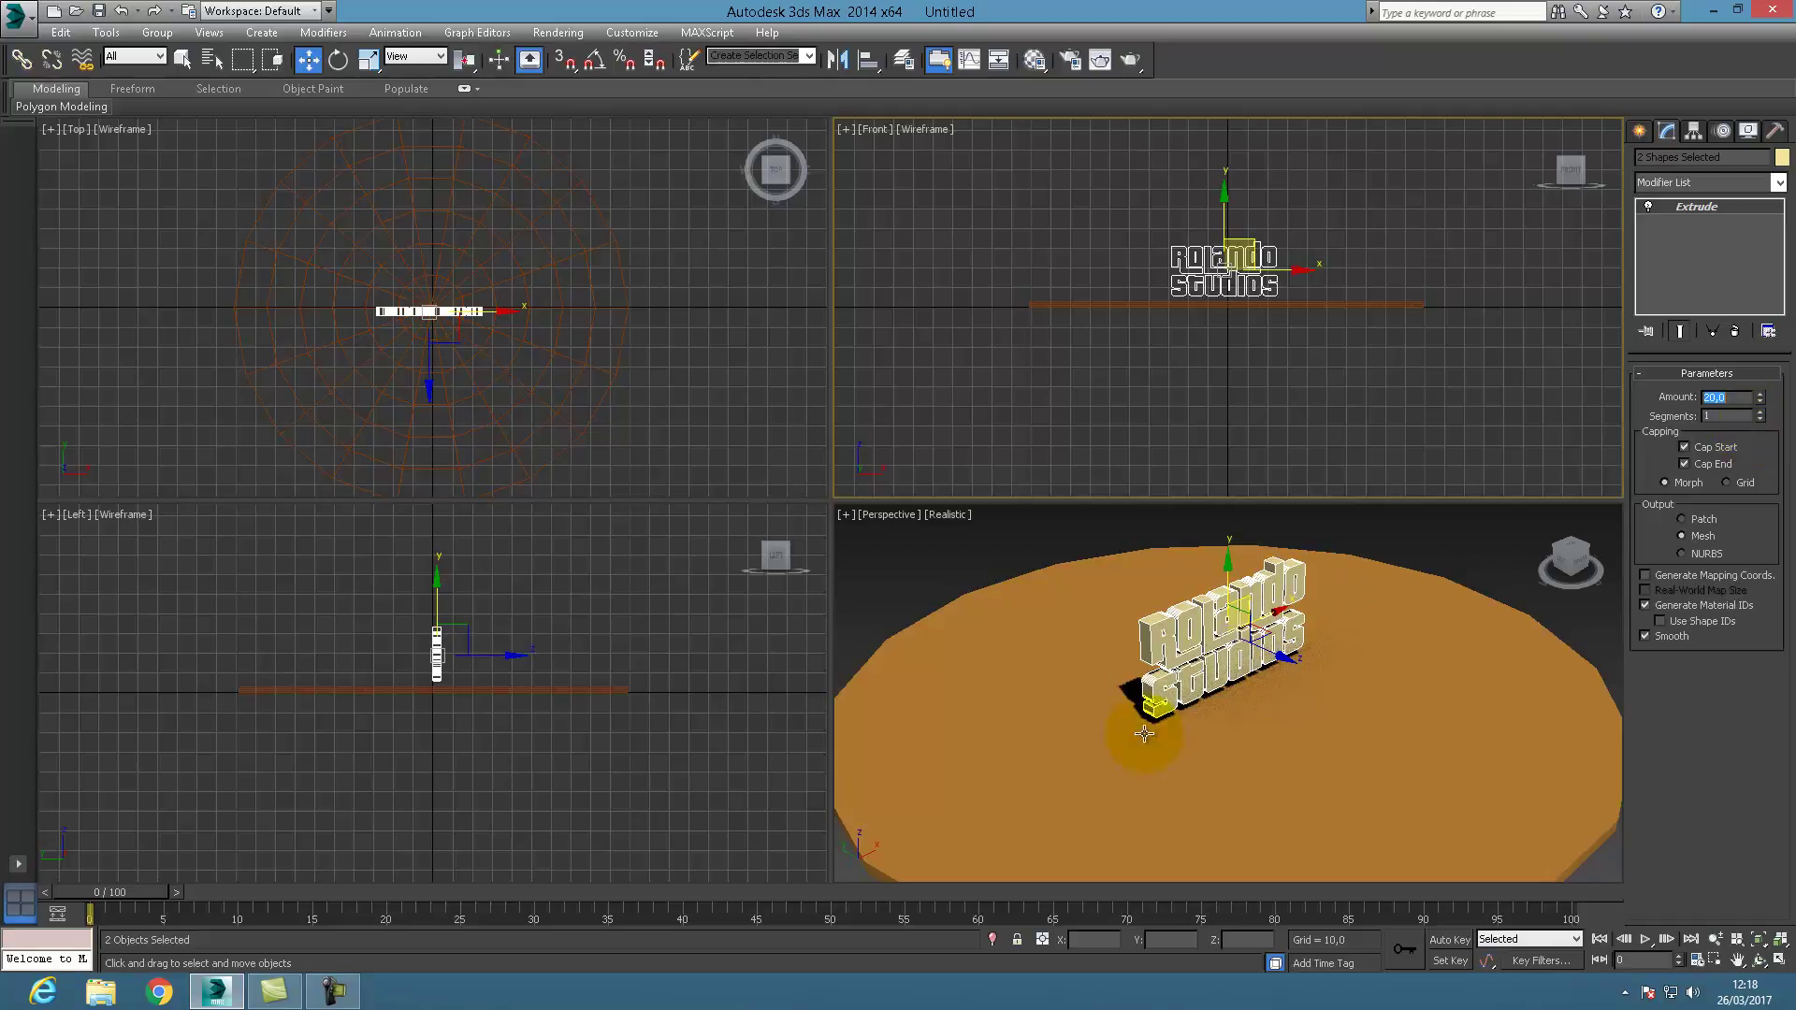
Convert the cylinder base to an Editable Poly.
{"action": "left_click", "coordinate": [1758, 961]}
{"action": "left_click_drag", "start_coordinate": [1435, 789], "coordinate": [1183, 681]}
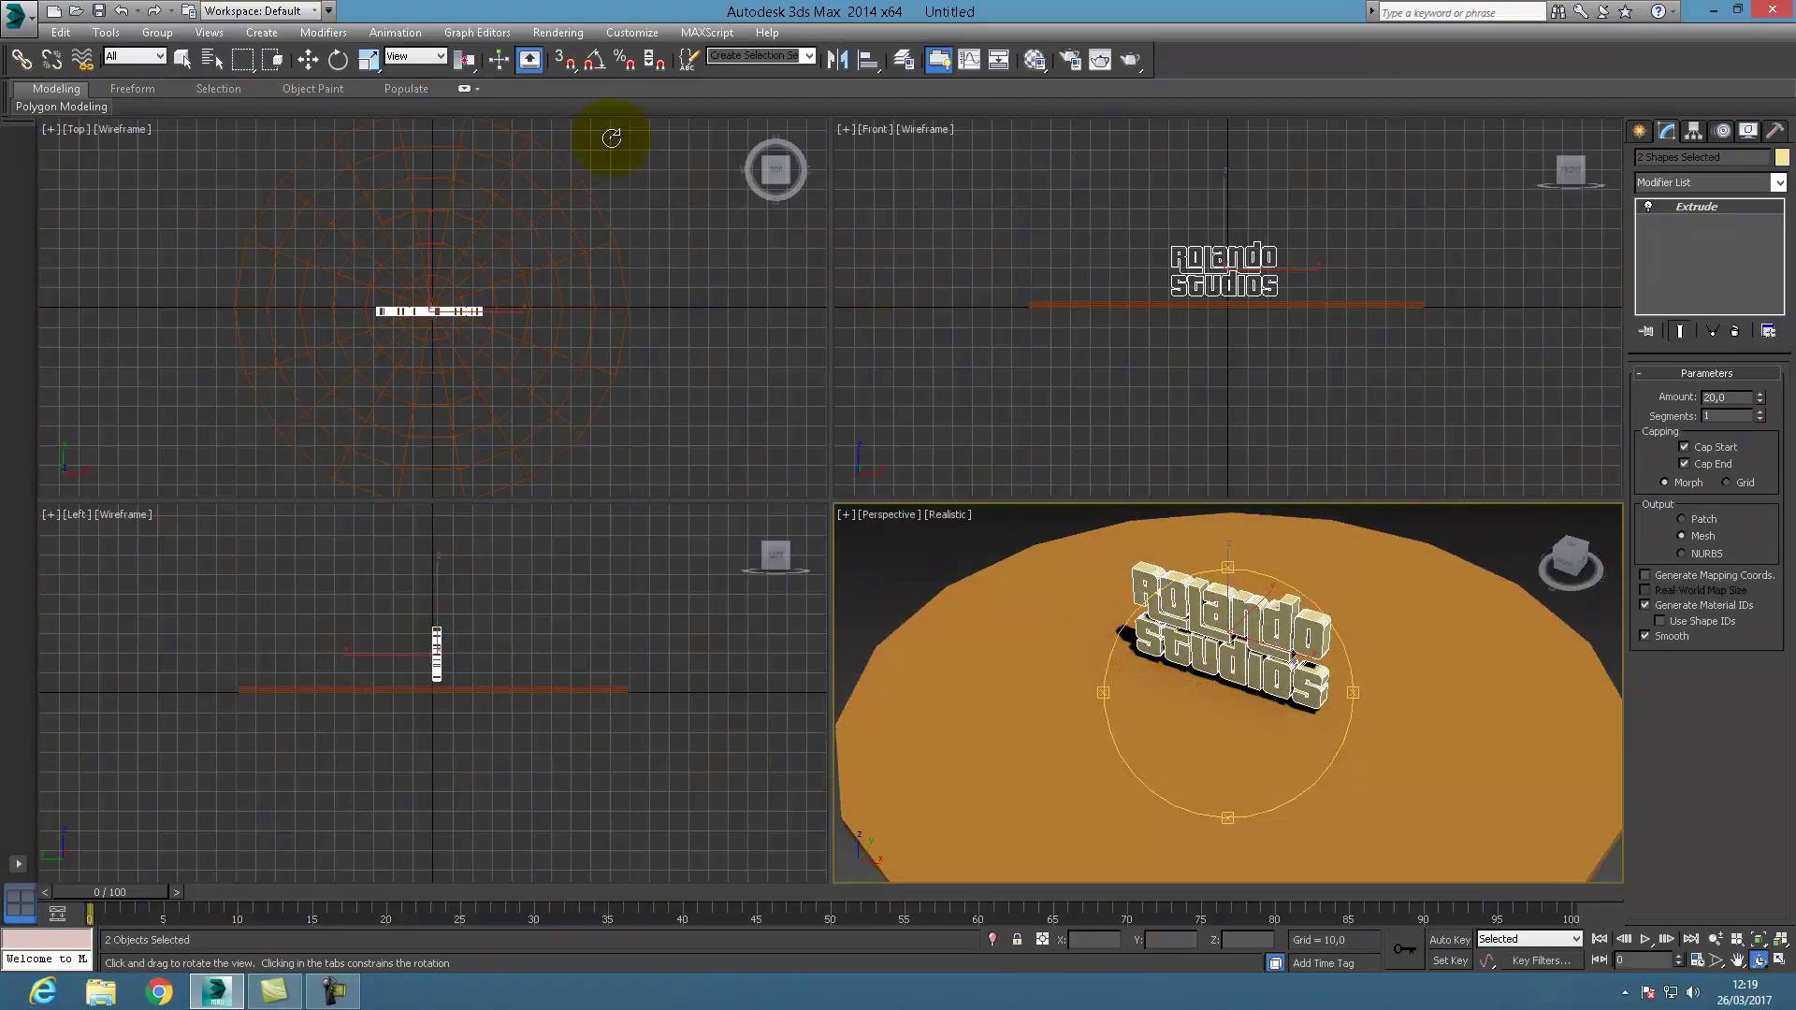
{"action": "left_click", "coordinate": [310, 62]}
{"action": "left_click", "coordinate": [652, 256]}
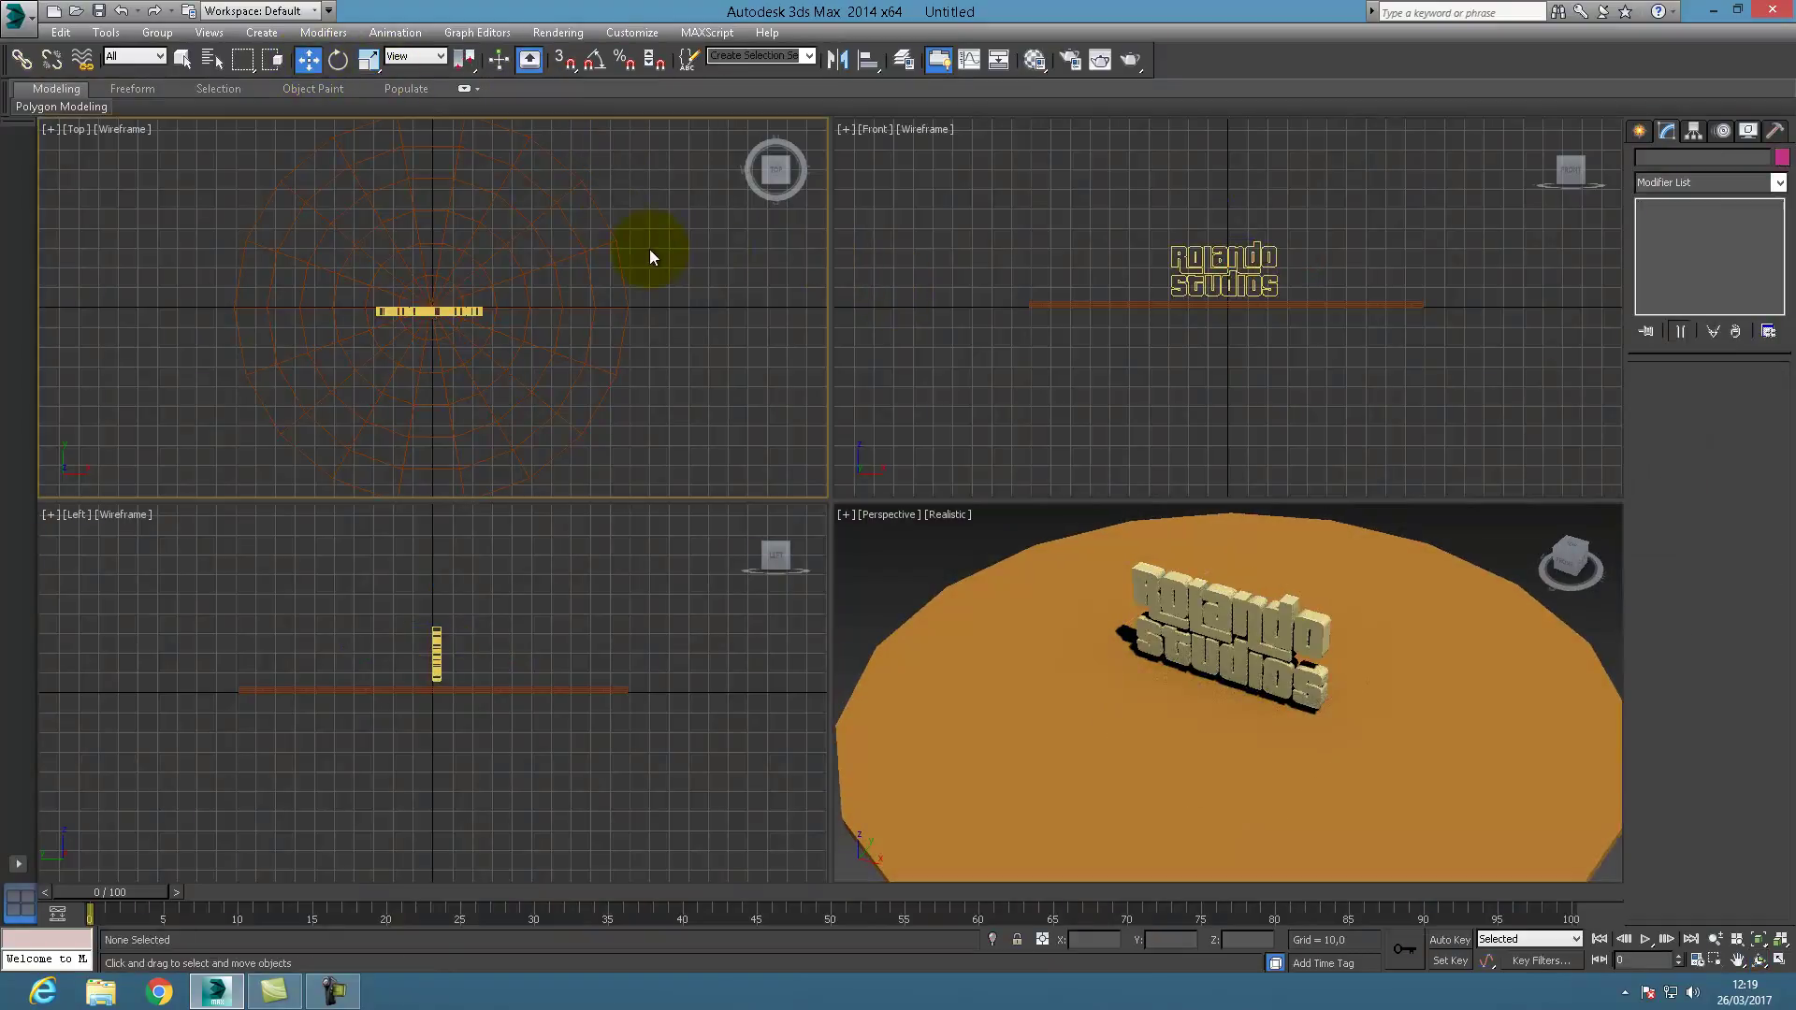
{"action": "left_click", "coordinate": [590, 241]}
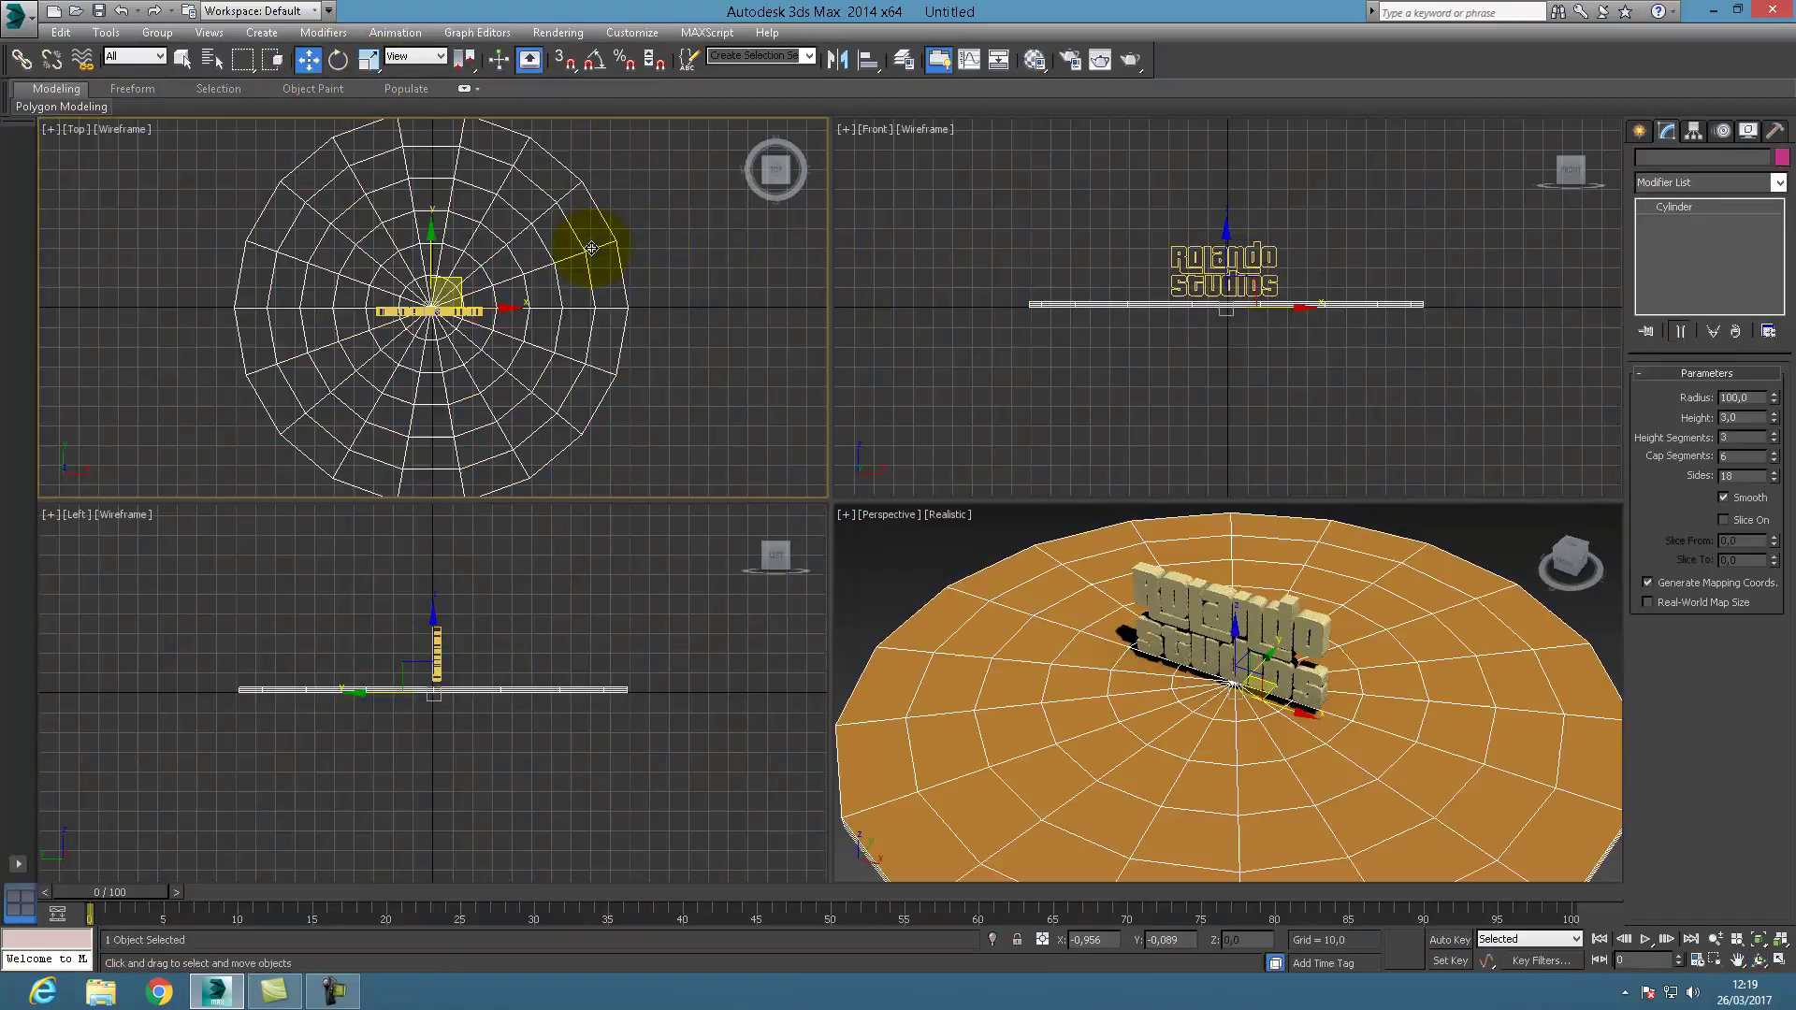
{"action": "right_click", "coordinate": [533, 224]}
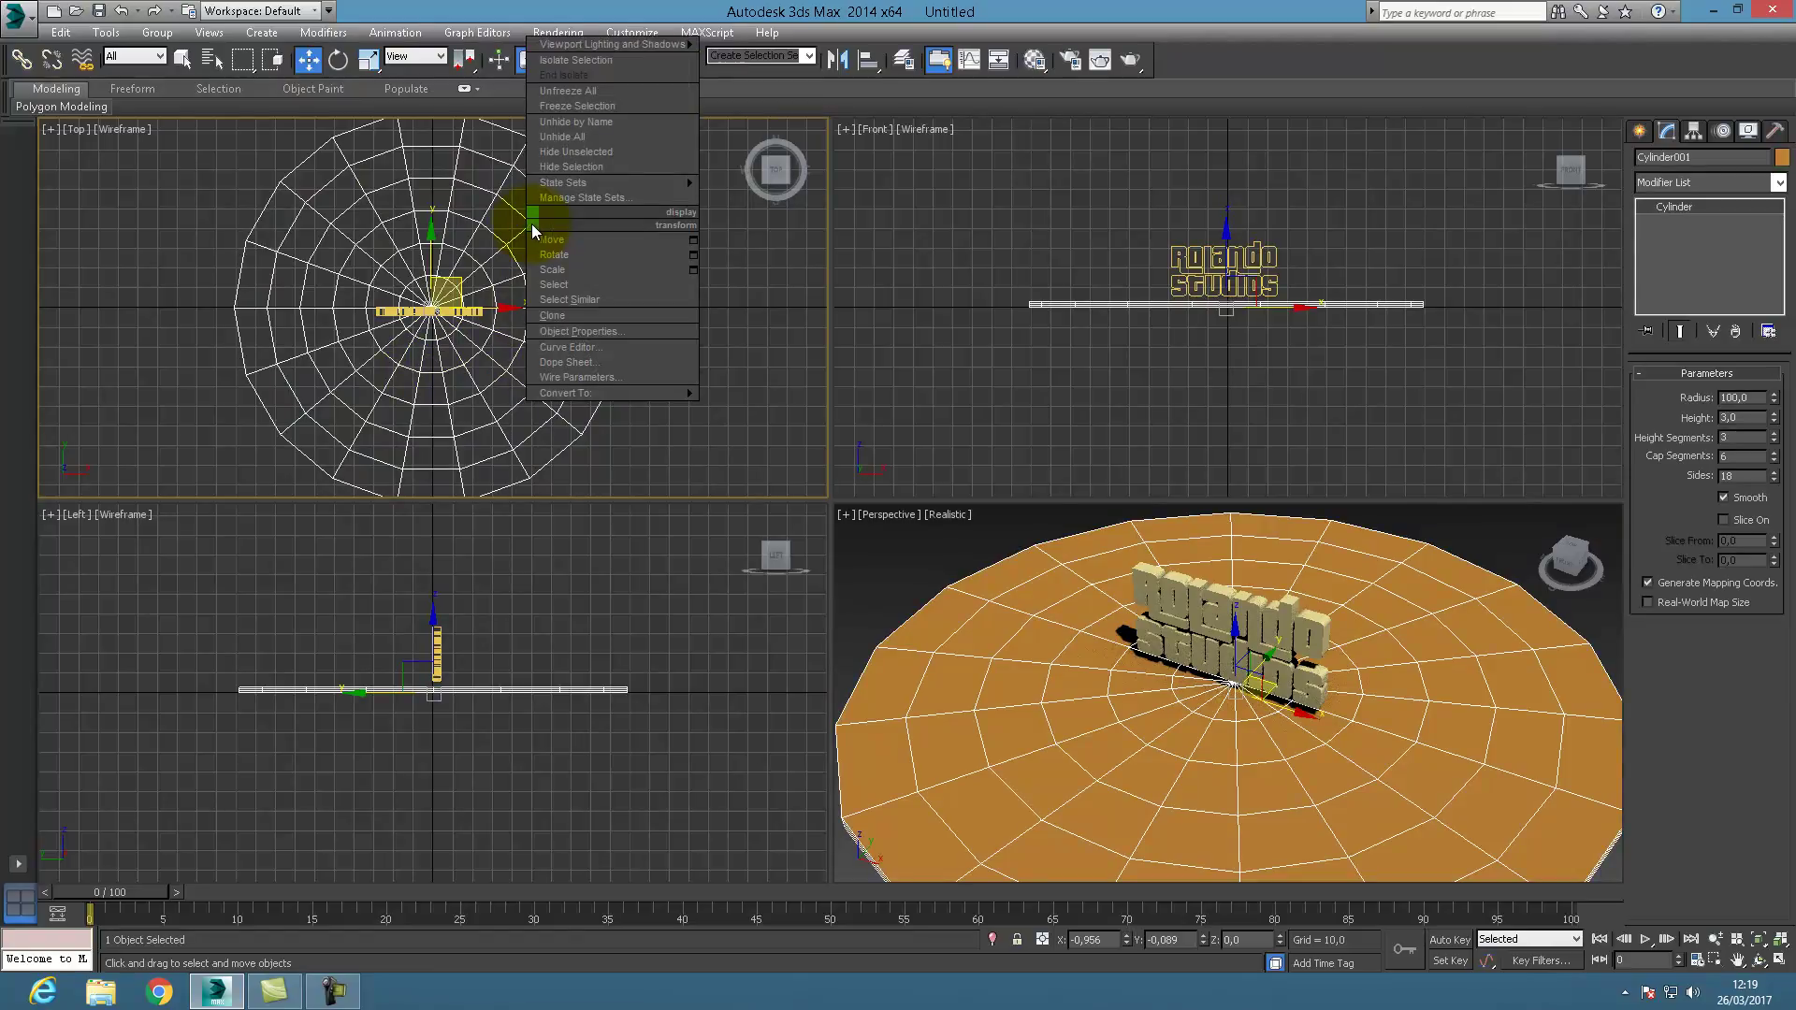
{"action": "mouse_move", "coordinate": [589, 396]}
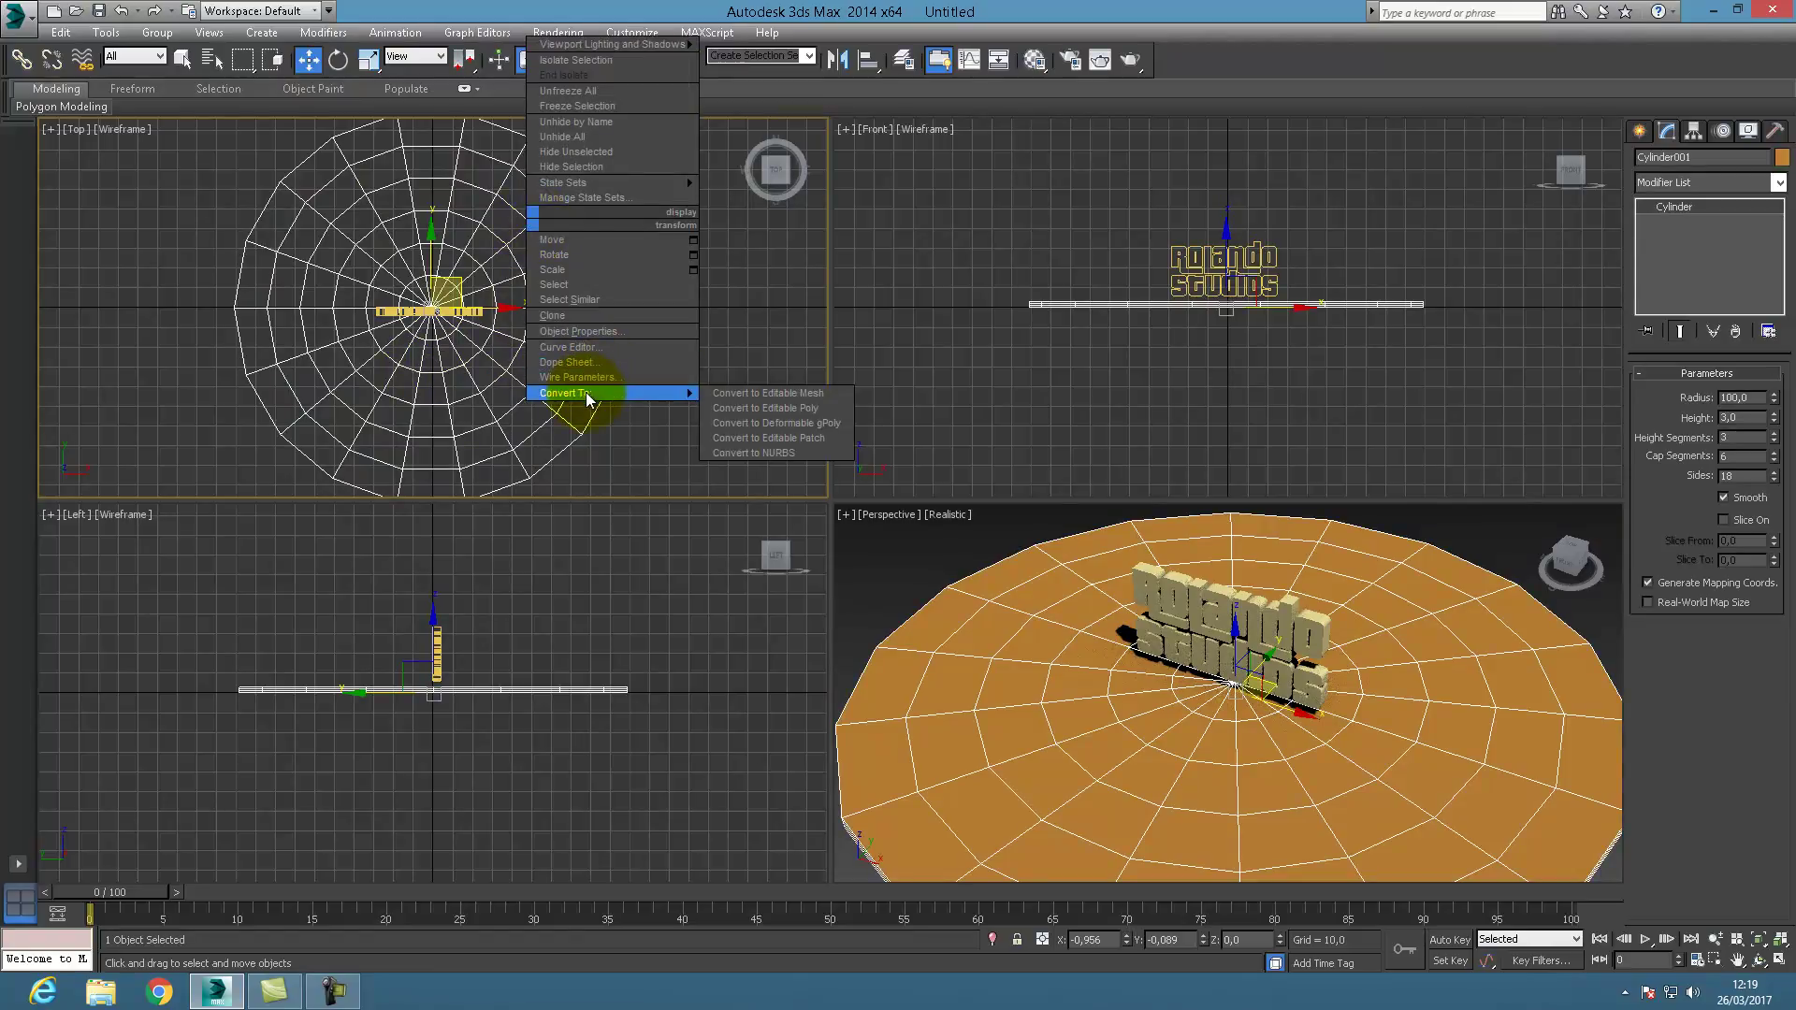
{"action": "left_click", "coordinate": [813, 409]}
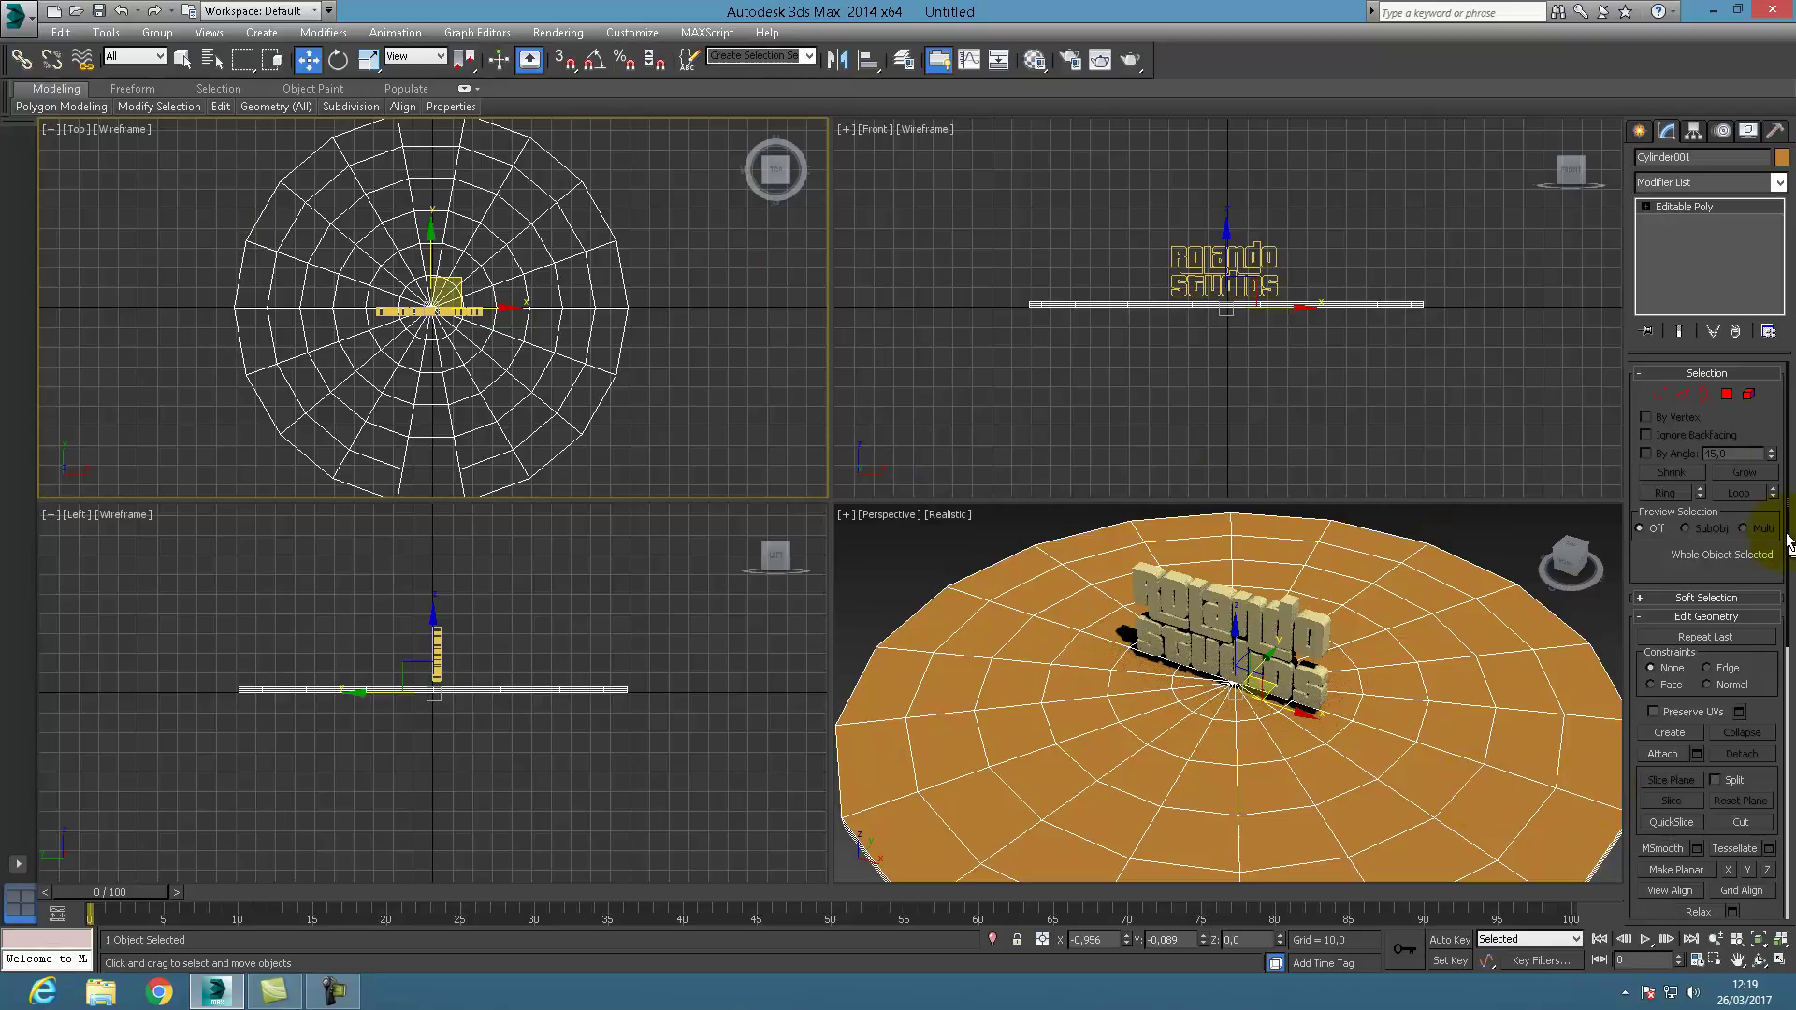
Select 13 adjacent outer-ring polygons on the cylinder's top face, leaving the ones in front of the text unselected.
{"action": "left_click", "coordinate": [1727, 394]}
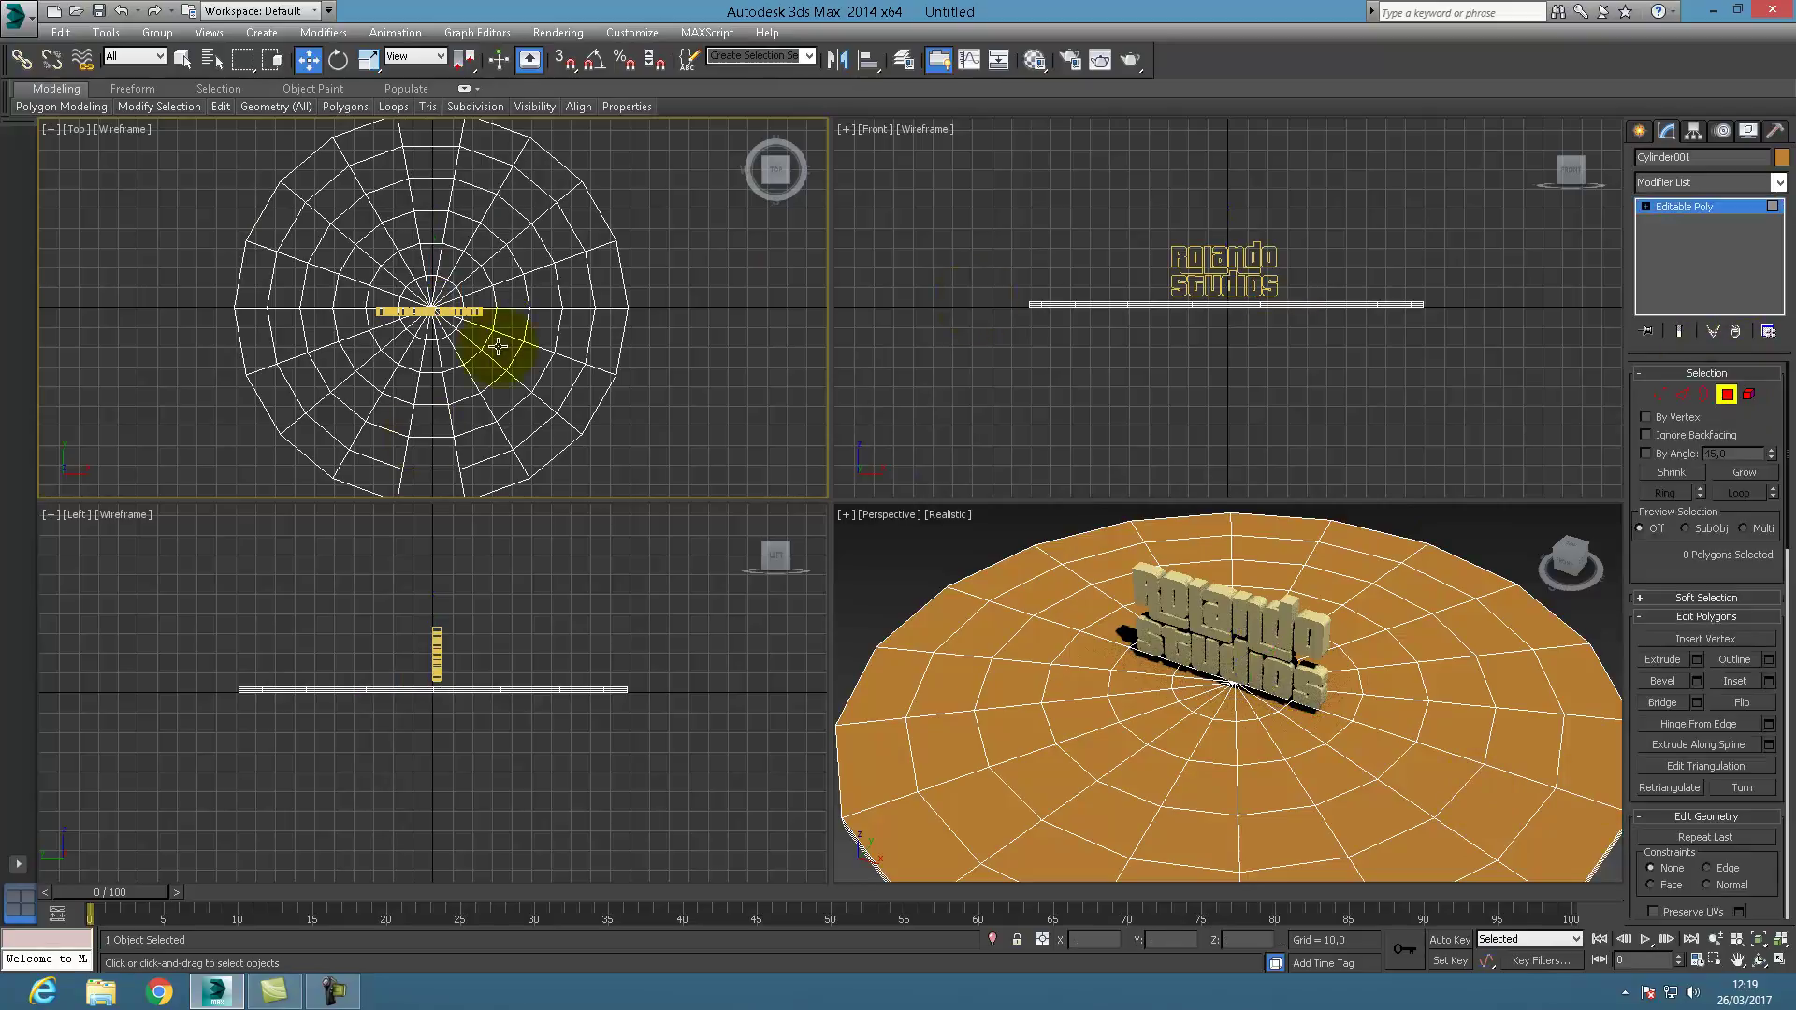
{"action": "left_click", "coordinate": [271, 409]}
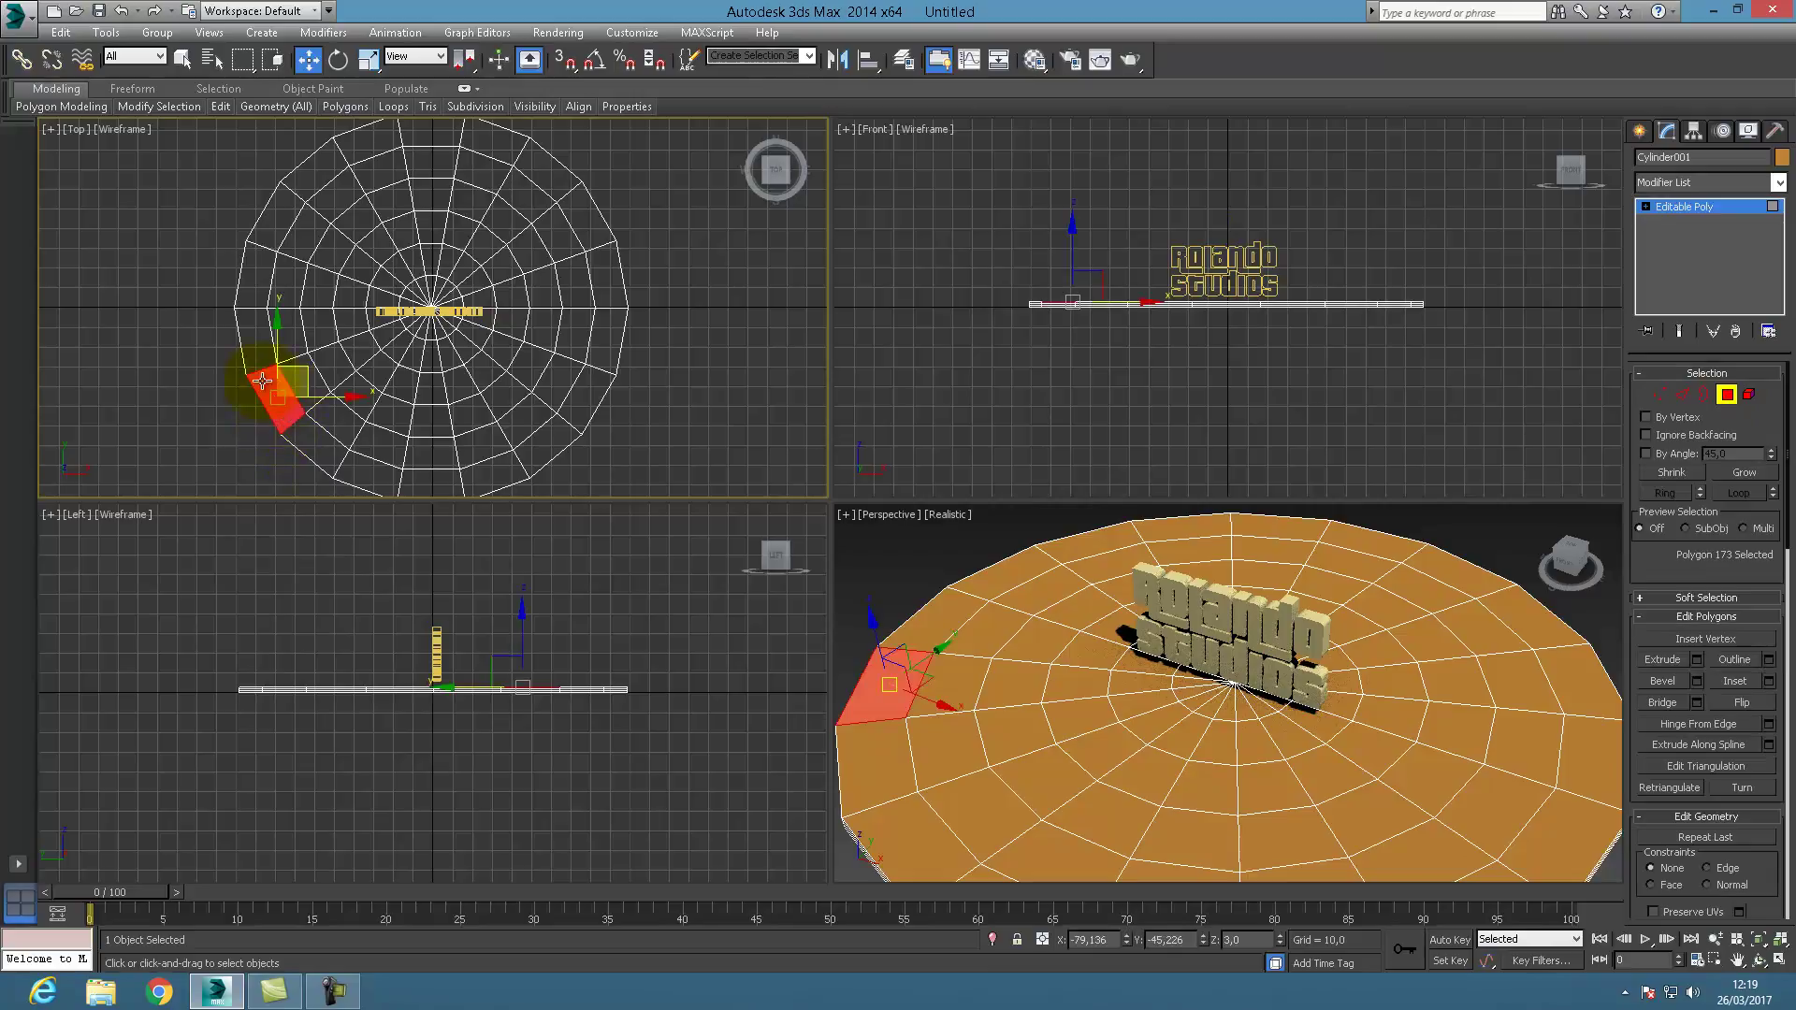
{"action": "left_click", "coordinate": [253, 337], "text": "ctrl"}
{"action": "left_click", "coordinate": [264, 219], "text": "ctrl"}
{"action": "left_click", "coordinate": [285, 187], "text": "ctrl"}
{"action": "left_click", "coordinate": [327, 154], "text": "ctrl"}
{"action": "left_click", "coordinate": [370, 145], "text": "ctrl"}
{"action": "left_click", "coordinate": [426, 136], "text": "ctrl"}
{"action": "left_click", "coordinate": [488, 138], "text": "ctrl"}
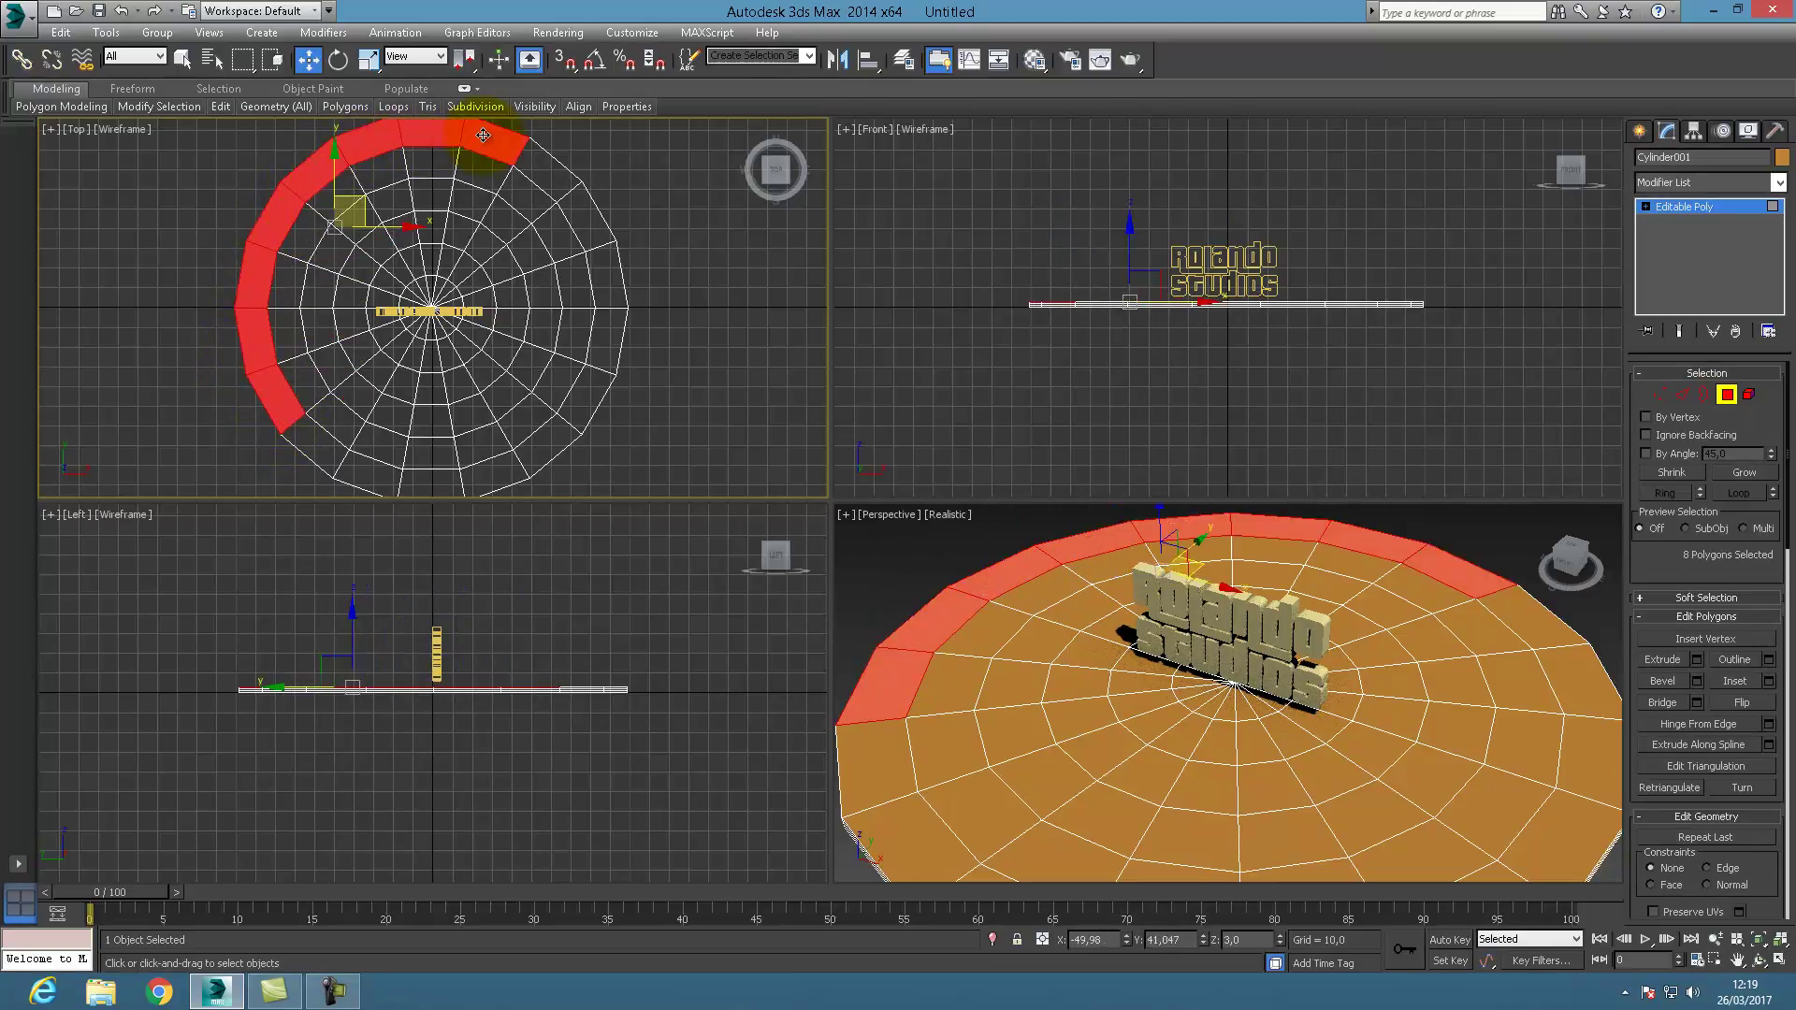
{"action": "left_click", "coordinate": [544, 166], "text": "ctrl"}
{"action": "left_click", "coordinate": [571, 213], "text": "ctrl"}
{"action": "left_click", "coordinate": [609, 272], "text": "ctrl"}
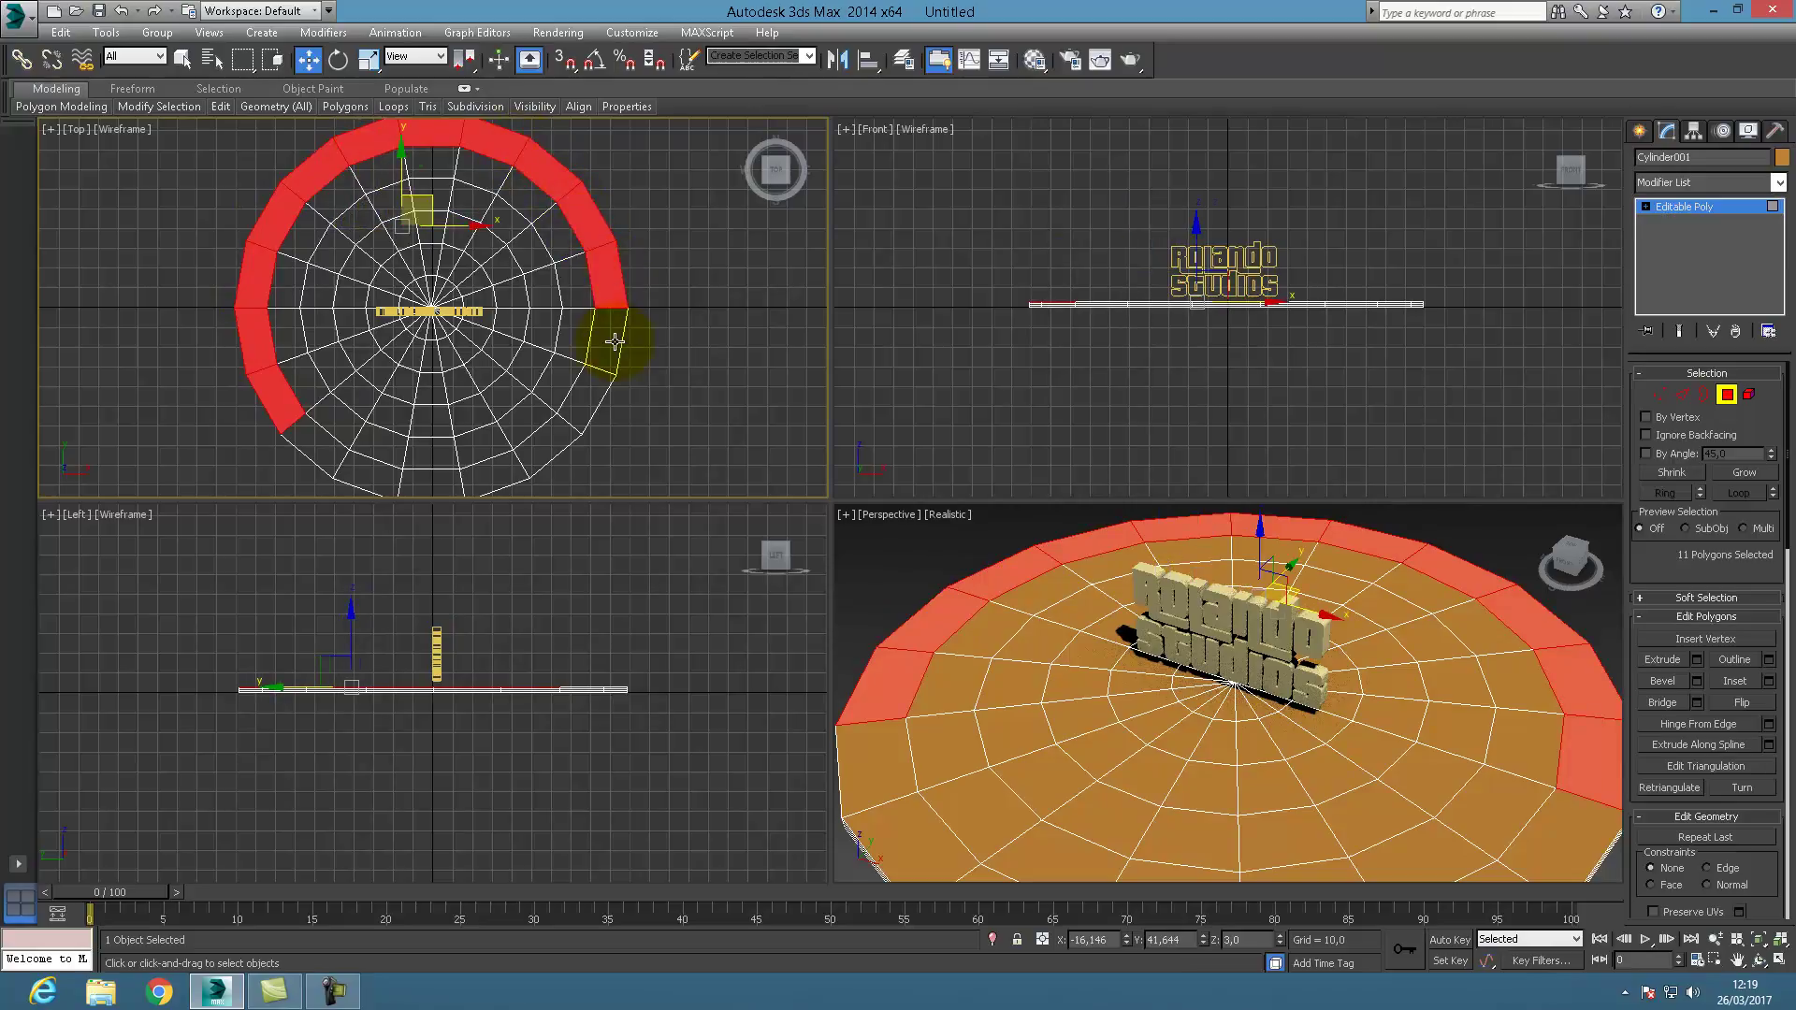
{"action": "left_click", "coordinate": [609, 333], "text": "ctrl"}
{"action": "left_click", "coordinate": [589, 408], "text": "ctrl"}
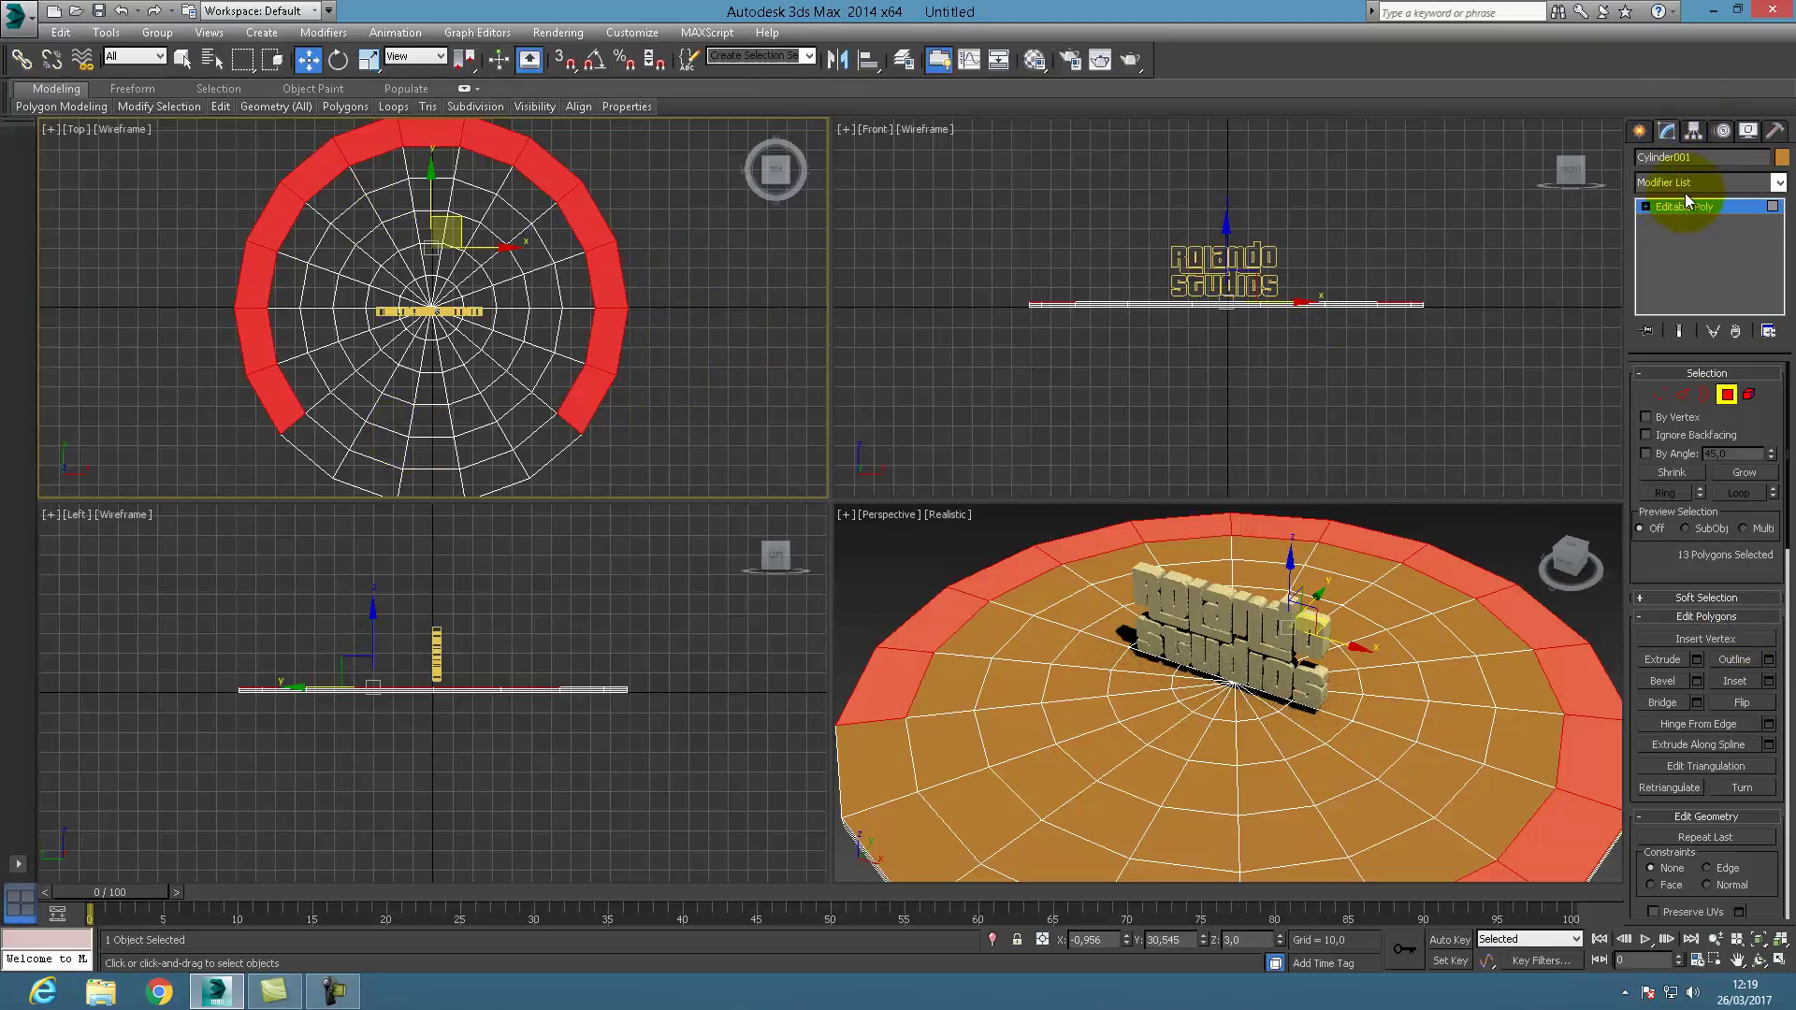
Extrude the selected outer-ring polygons upward by 136.366 to form a wall around the text.
{"action": "left_click", "coordinate": [1695, 660]}
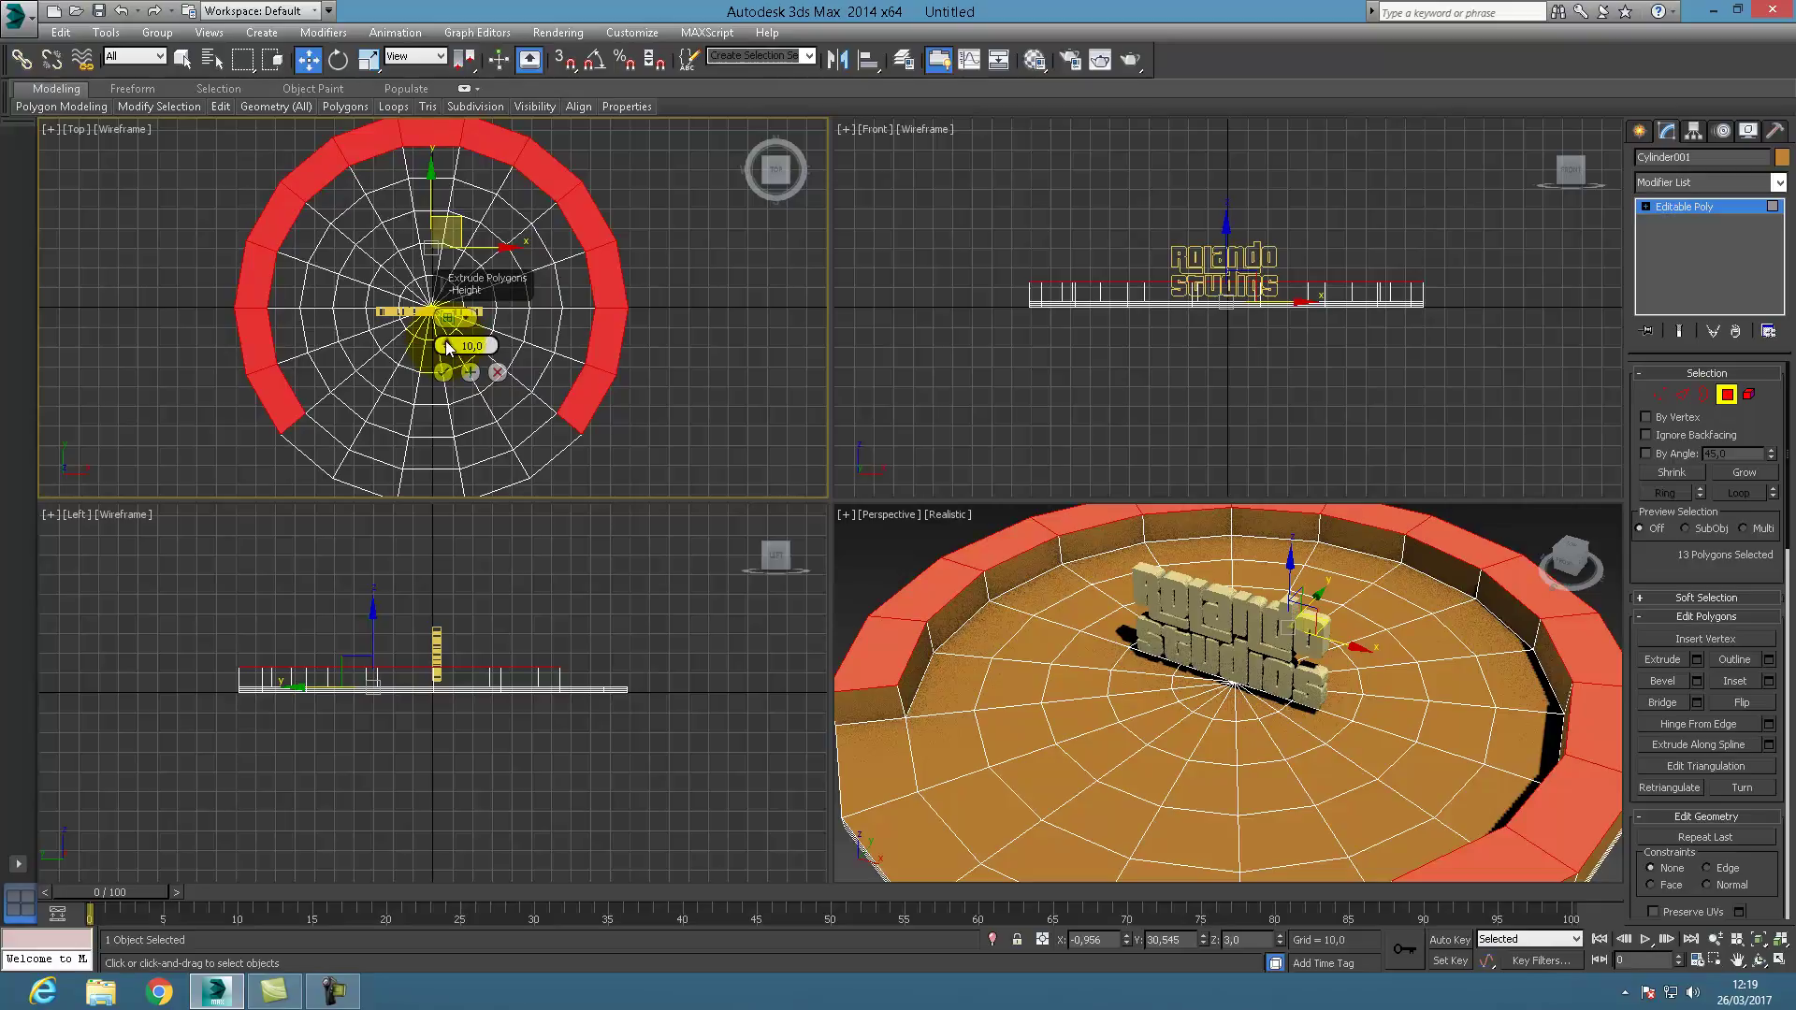
{"action": "left_click_drag", "start_coordinate": [449, 342], "coordinate": [487, 90]}
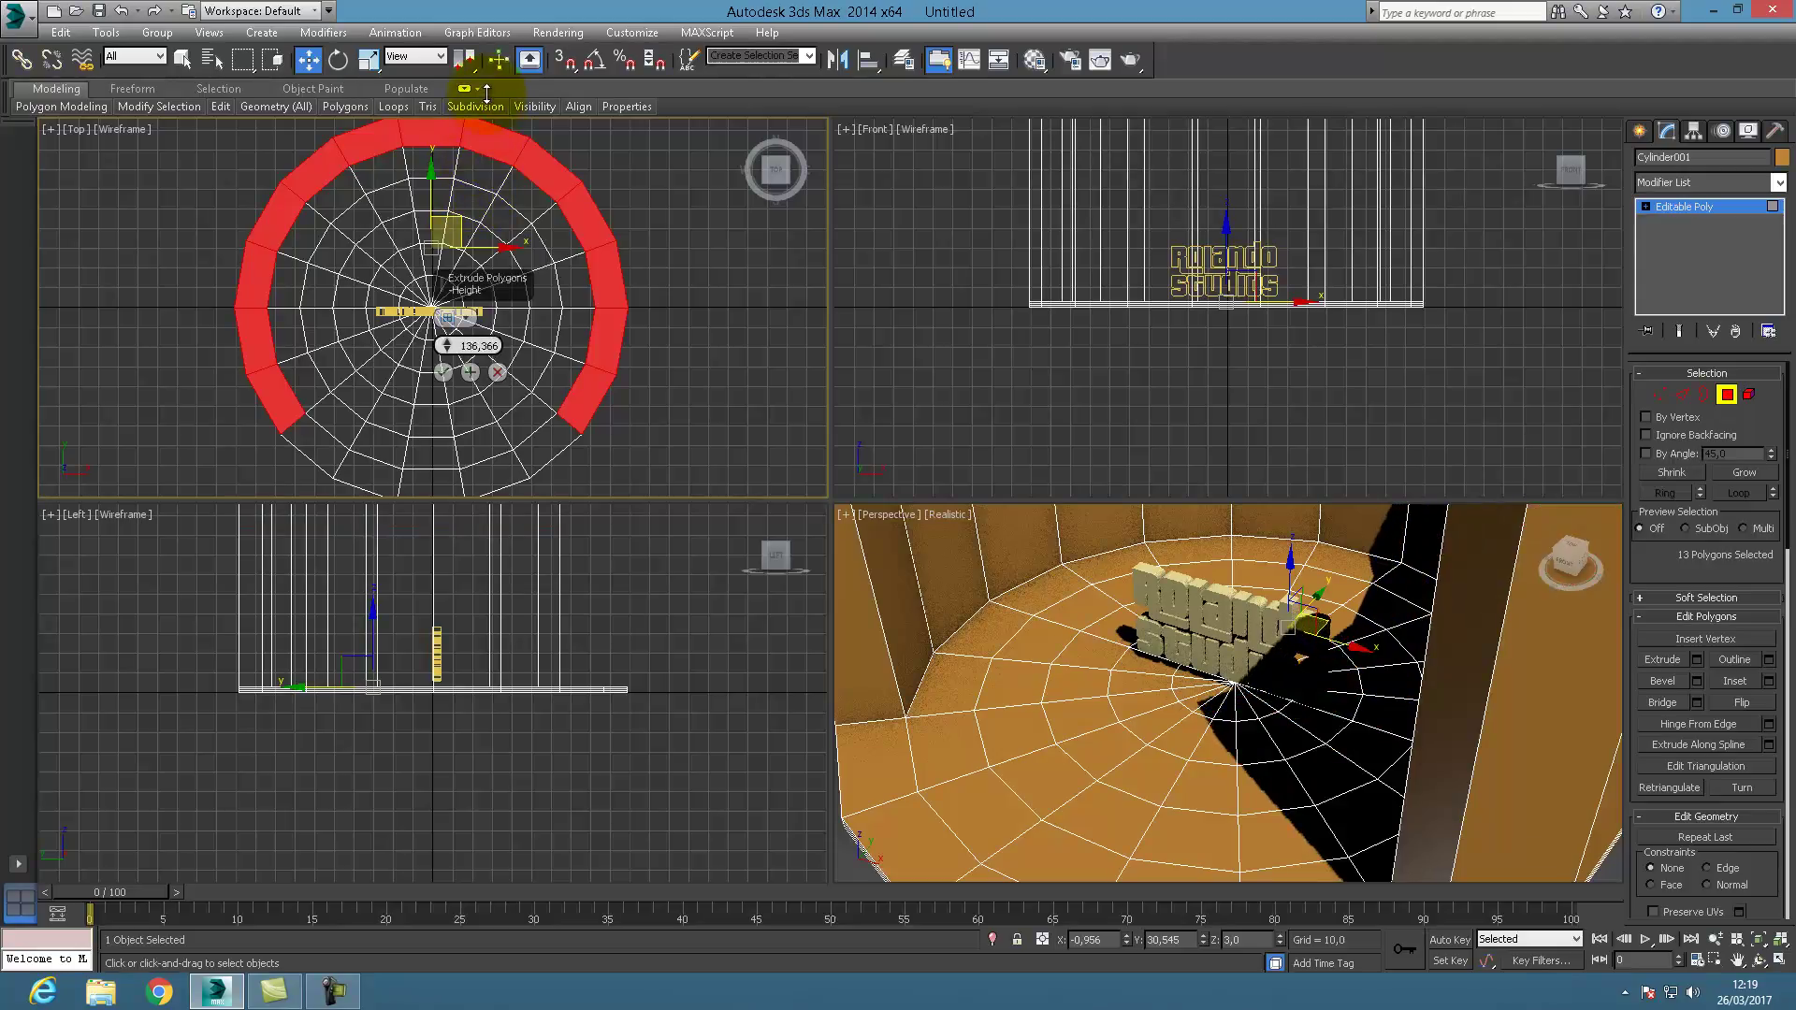
{"action": "left_click", "coordinate": [443, 373]}
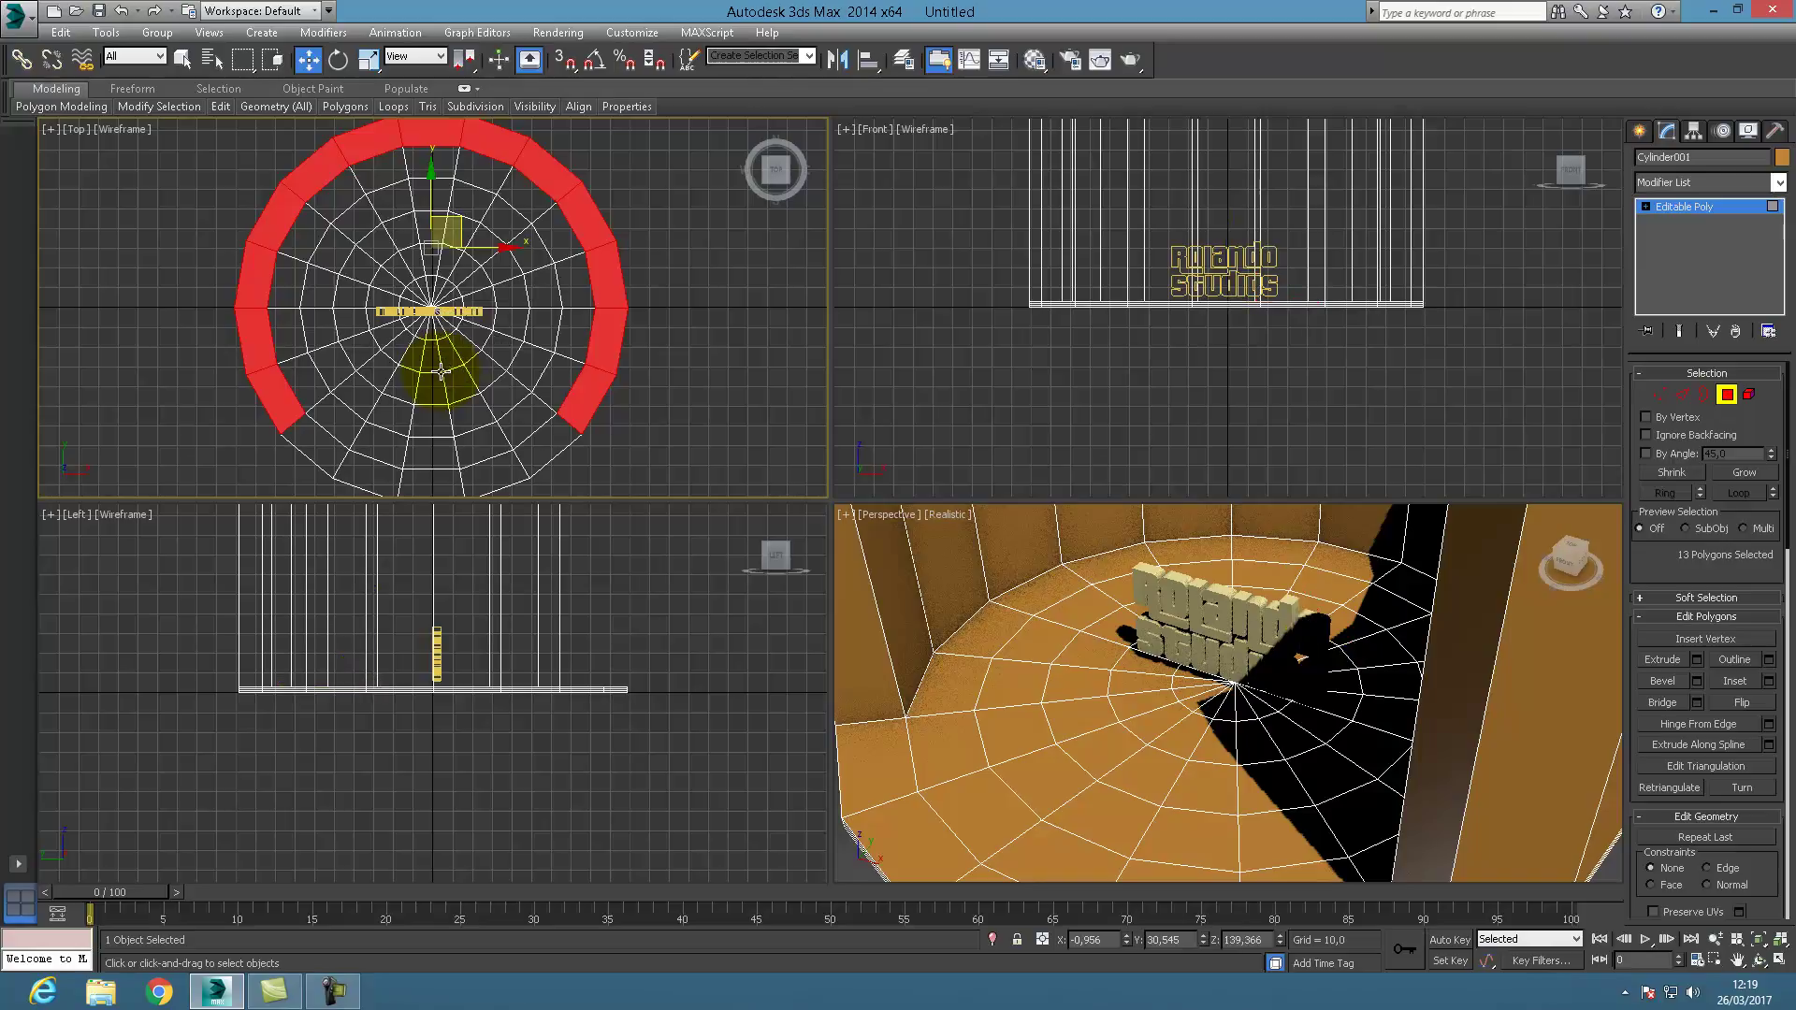
Inspect the wall behind the text from the front and undo its extrusion.
{"action": "left_click", "coordinate": [1758, 964]}
{"action": "left_click_drag", "start_coordinate": [1204, 776], "coordinate": [1373, 754]}
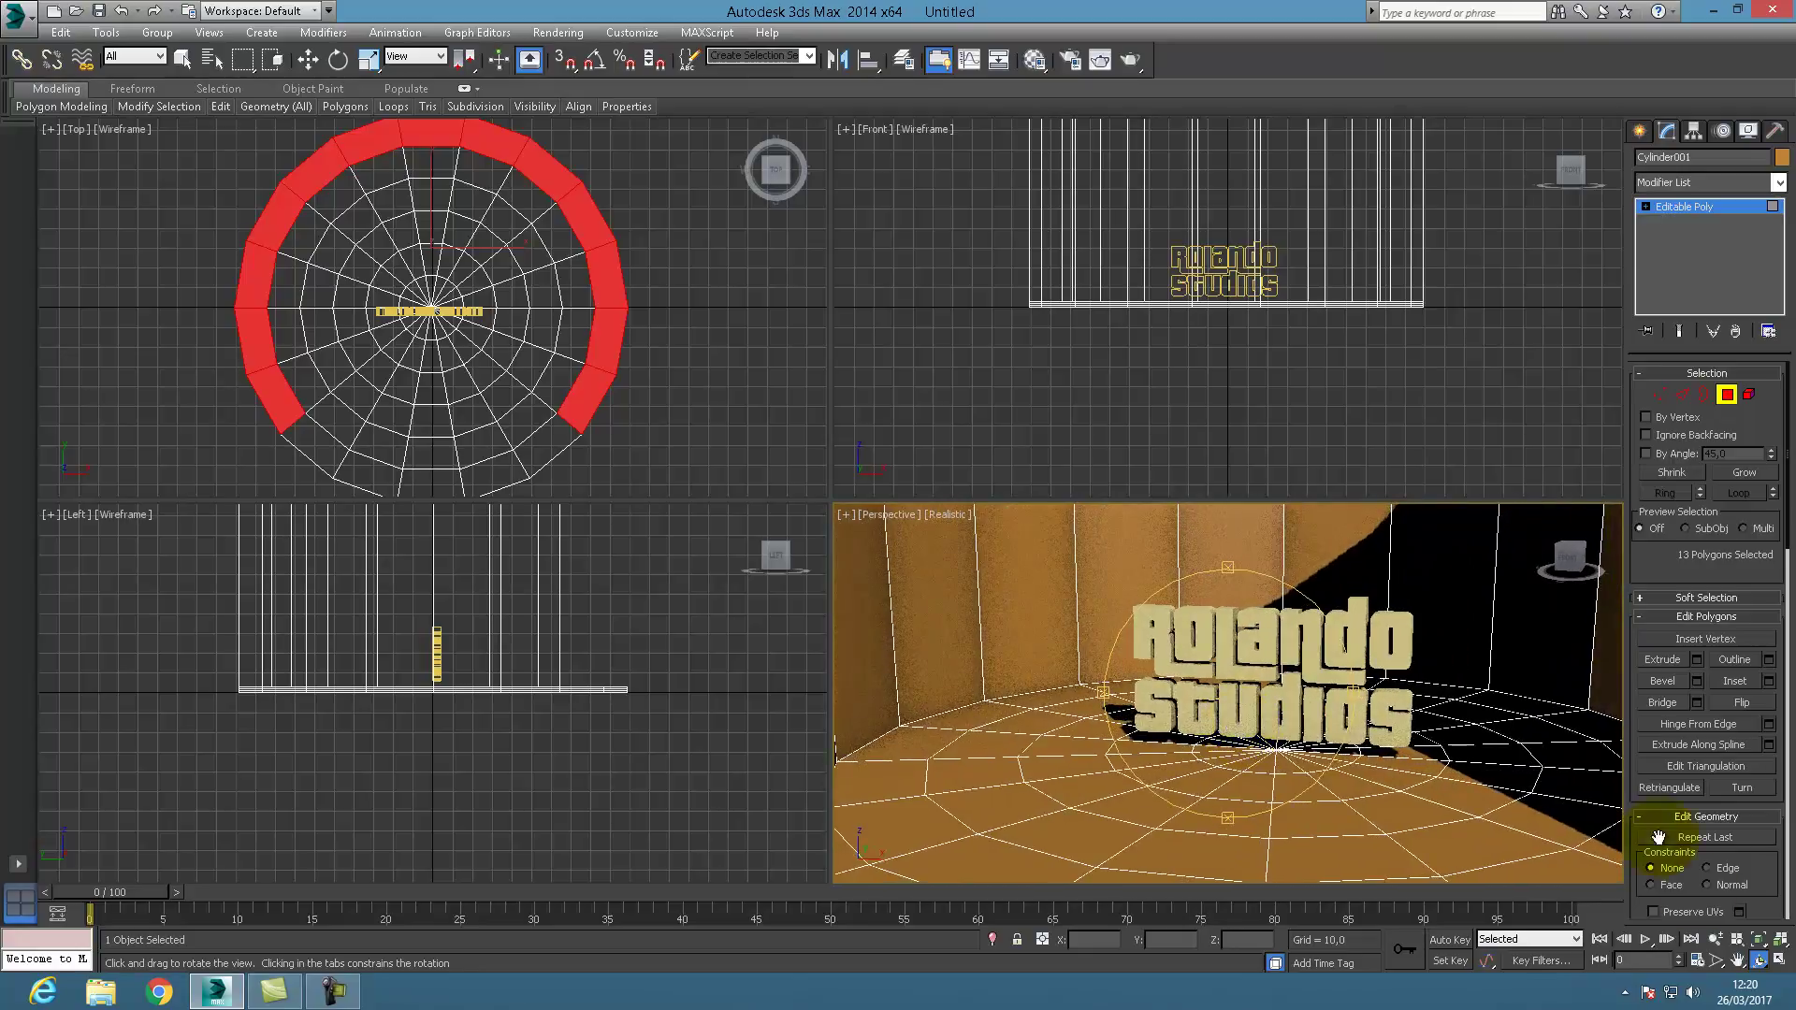
{"action": "left_click", "coordinate": [1737, 960]}
{"action": "mouse_move", "coordinate": [1368, 815]}
{"action": "left_mouse_down"}
{"action": "mouse_move", "coordinate": [1303, 821]}
{"action": "mouse_move", "coordinate": [1381, 804]}
{"action": "left_mouse_up"}
{"action": "left_click", "coordinate": [1758, 963]}
{"action": "key", "text": "ctrl+z"}
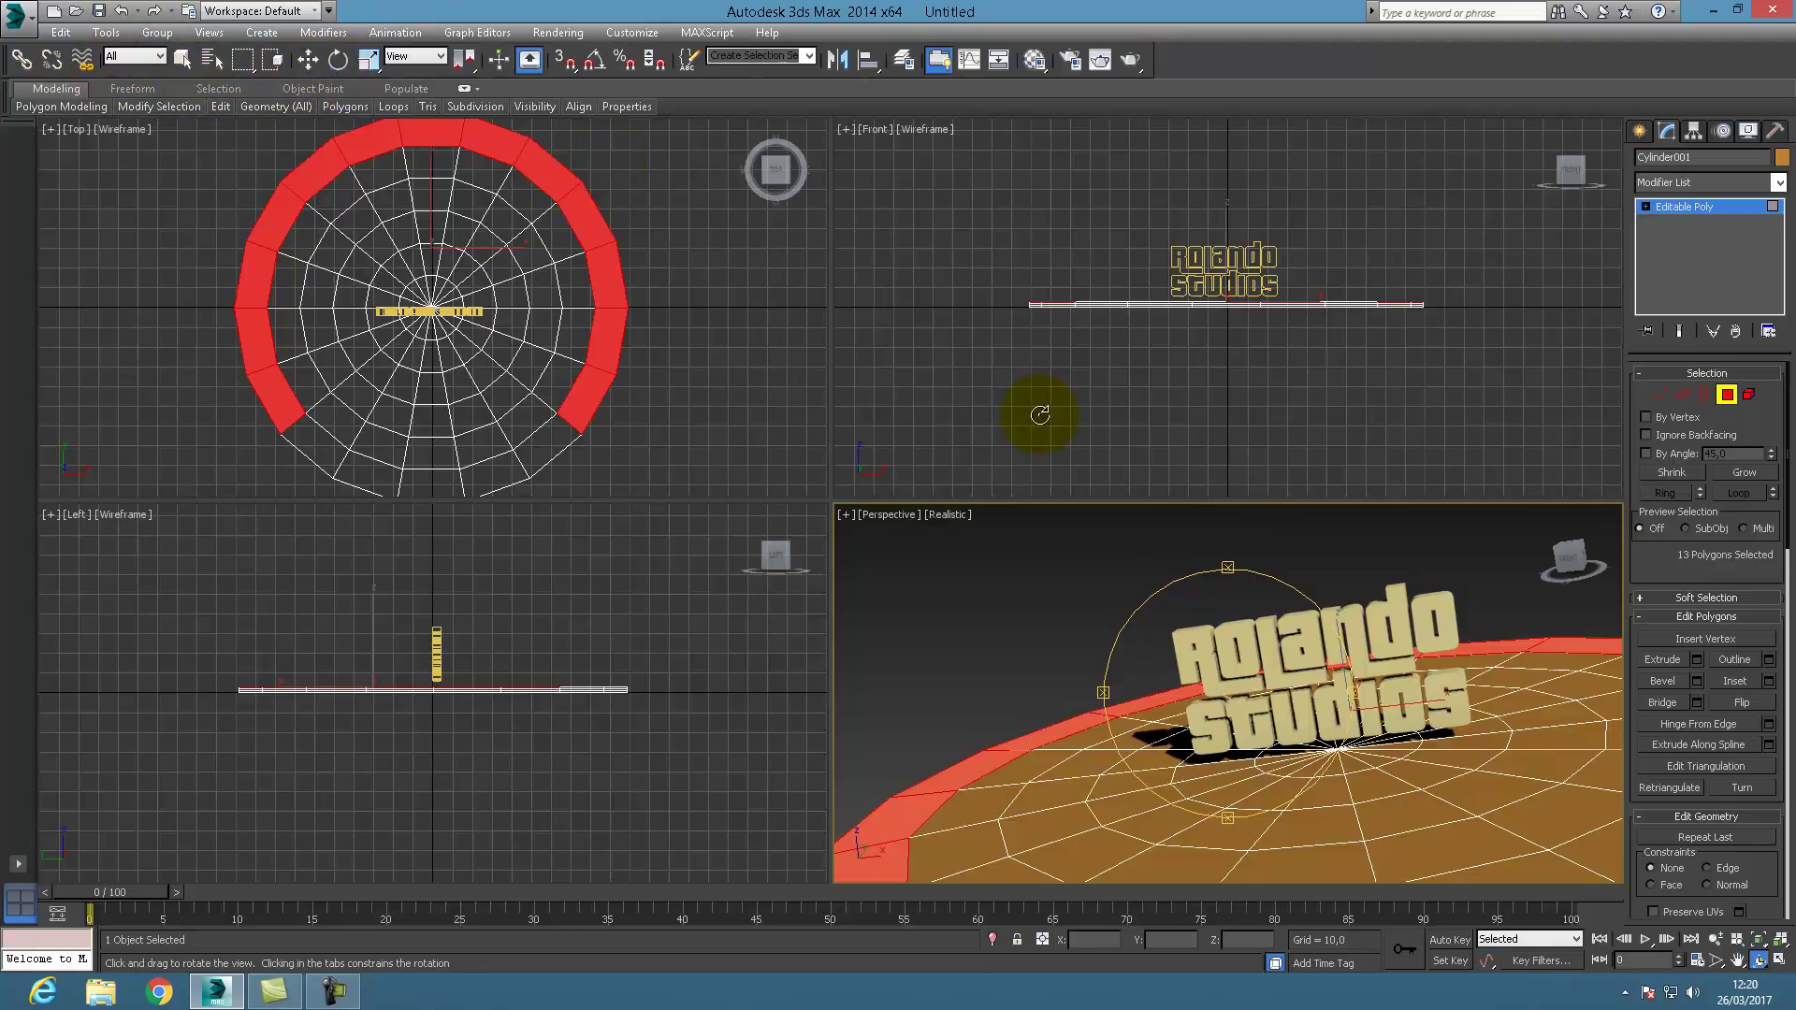
Extrude the ring polygons again by 136.366 and face the perspective view towards the text.
{"action": "left_click", "coordinate": [1662, 659]}
{"action": "left_click", "coordinate": [1696, 659]}
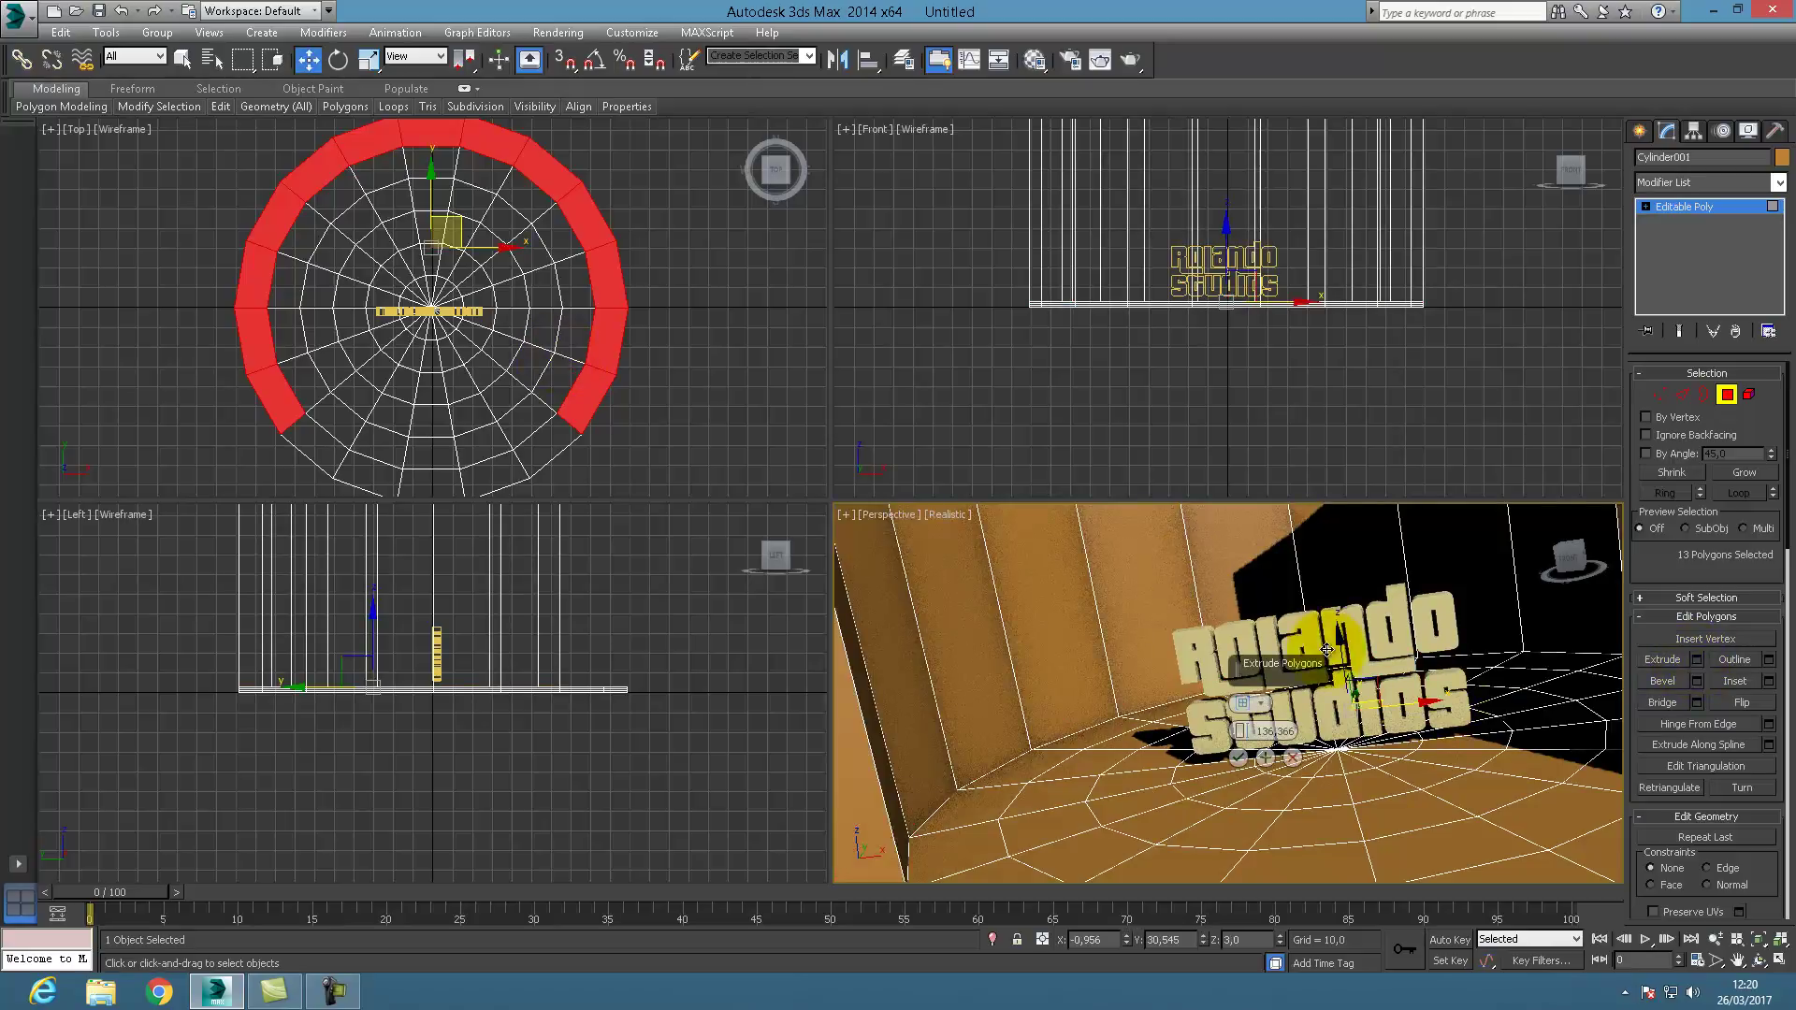
{"action": "left_click", "coordinate": [1237, 756]}
{"action": "left_click", "coordinate": [1763, 964]}
{"action": "mouse_move", "coordinate": [1263, 748]}
{"action": "left_mouse_down"}
{"action": "mouse_move", "coordinate": [1202, 749]}
{"action": "mouse_move", "coordinate": [1243, 750]}
{"action": "left_mouse_up"}
{"action": "left_click_drag", "start_coordinate": [1513, 646], "coordinate": [1206, 720]}
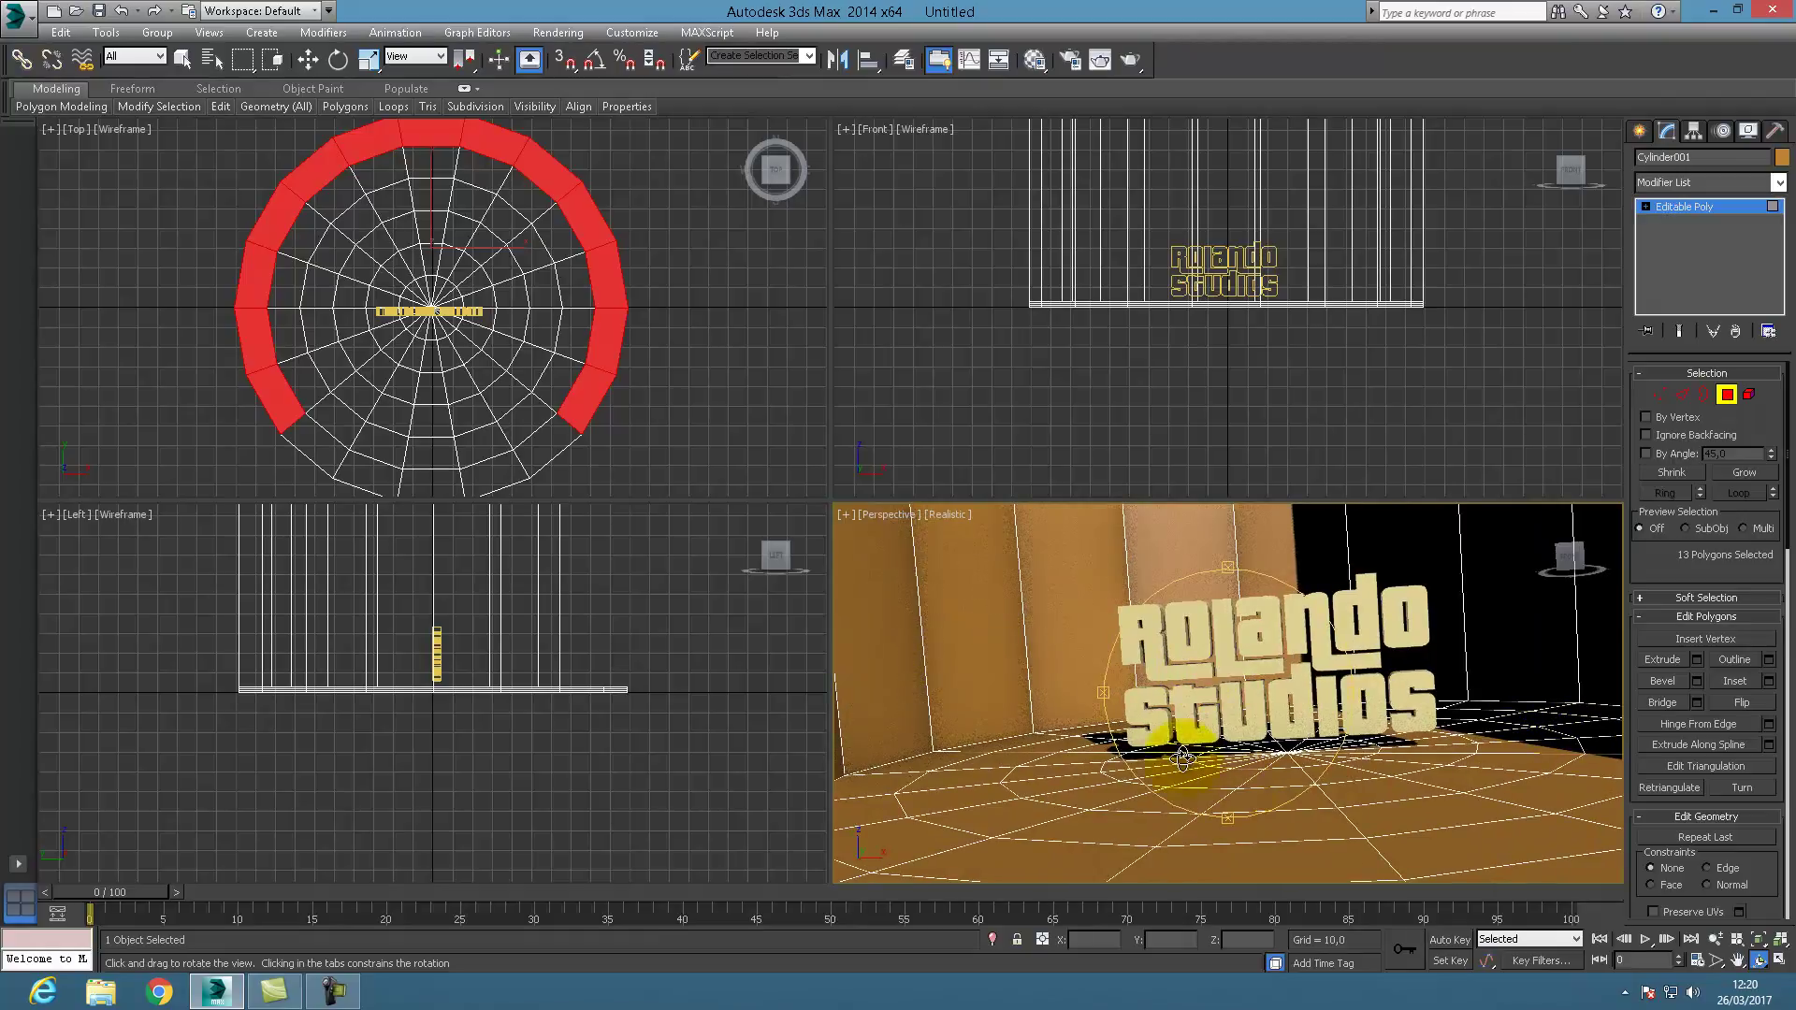
{"action": "left_click", "coordinate": [310, 58]}
{"action": "left_click", "coordinate": [898, 385]}
{"action": "left_click", "coordinate": [1092, 626]}
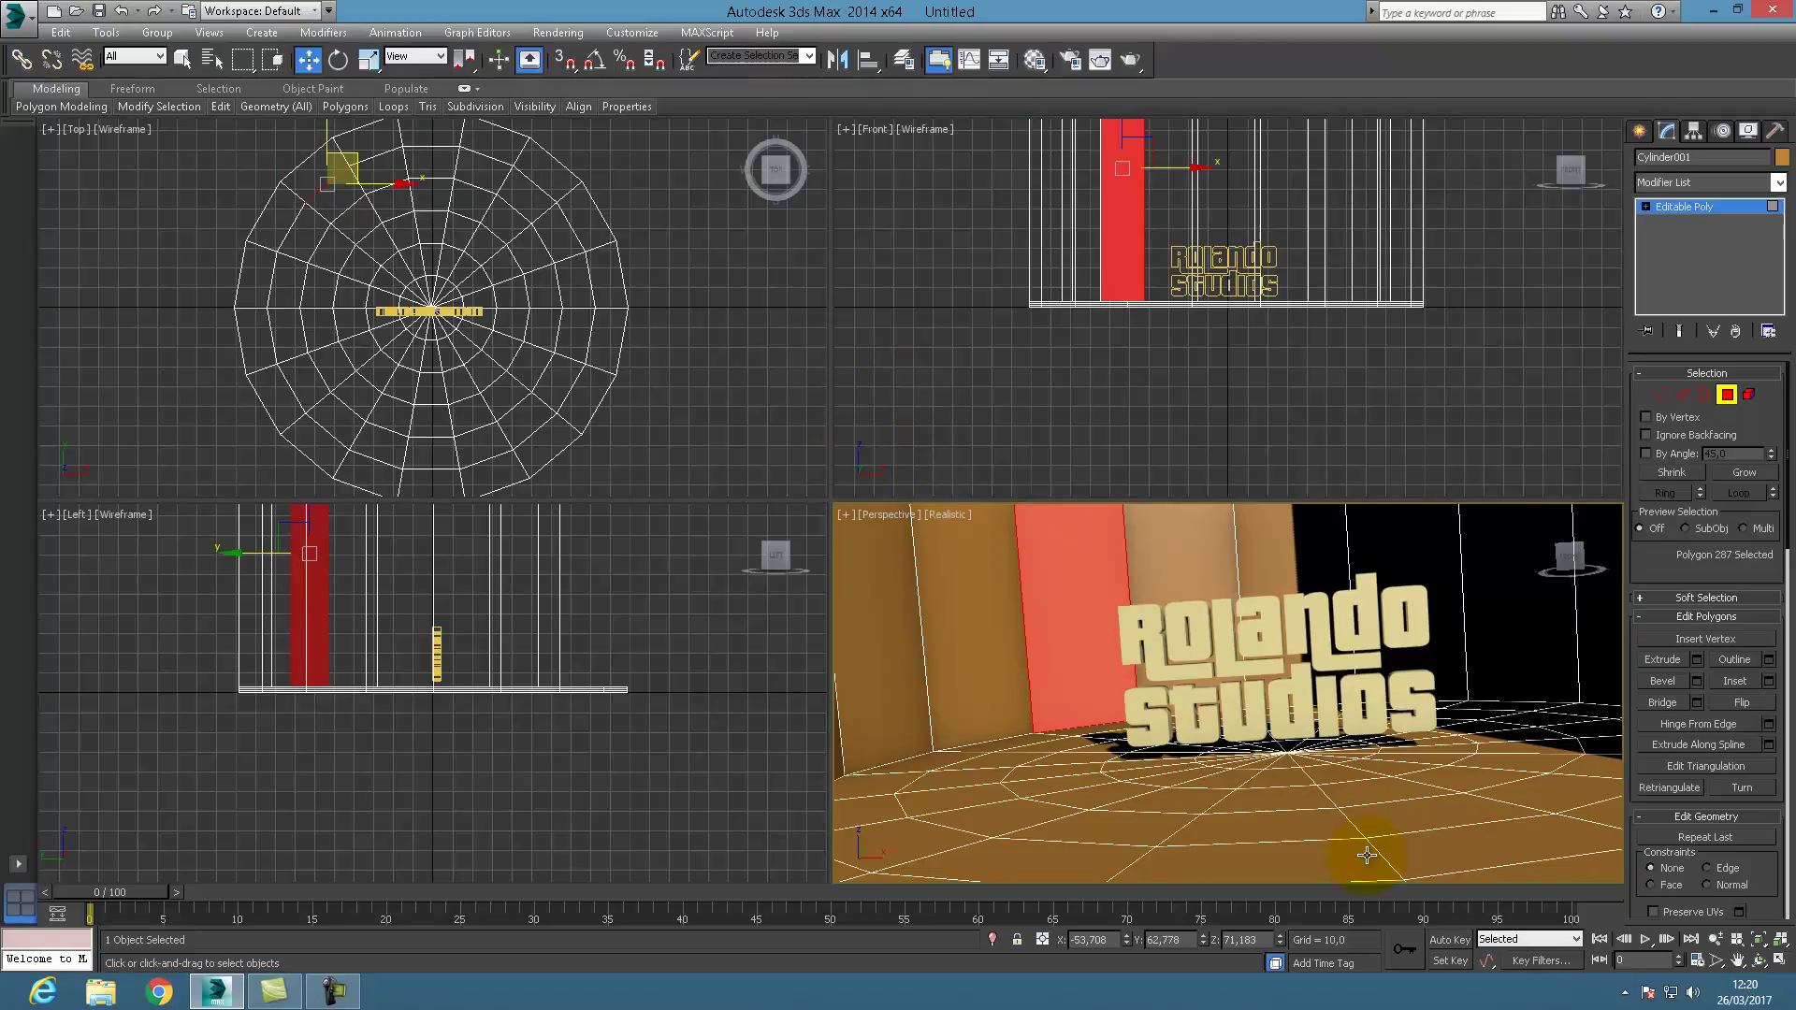
{"action": "key", "text": "h"}
{"action": "left_click", "coordinate": [136, 259]}
{"action": "left_click", "coordinate": [143, 242]}
{"action": "left_click", "coordinate": [137, 261]}
{"action": "left_click", "coordinate": [142, 224]}
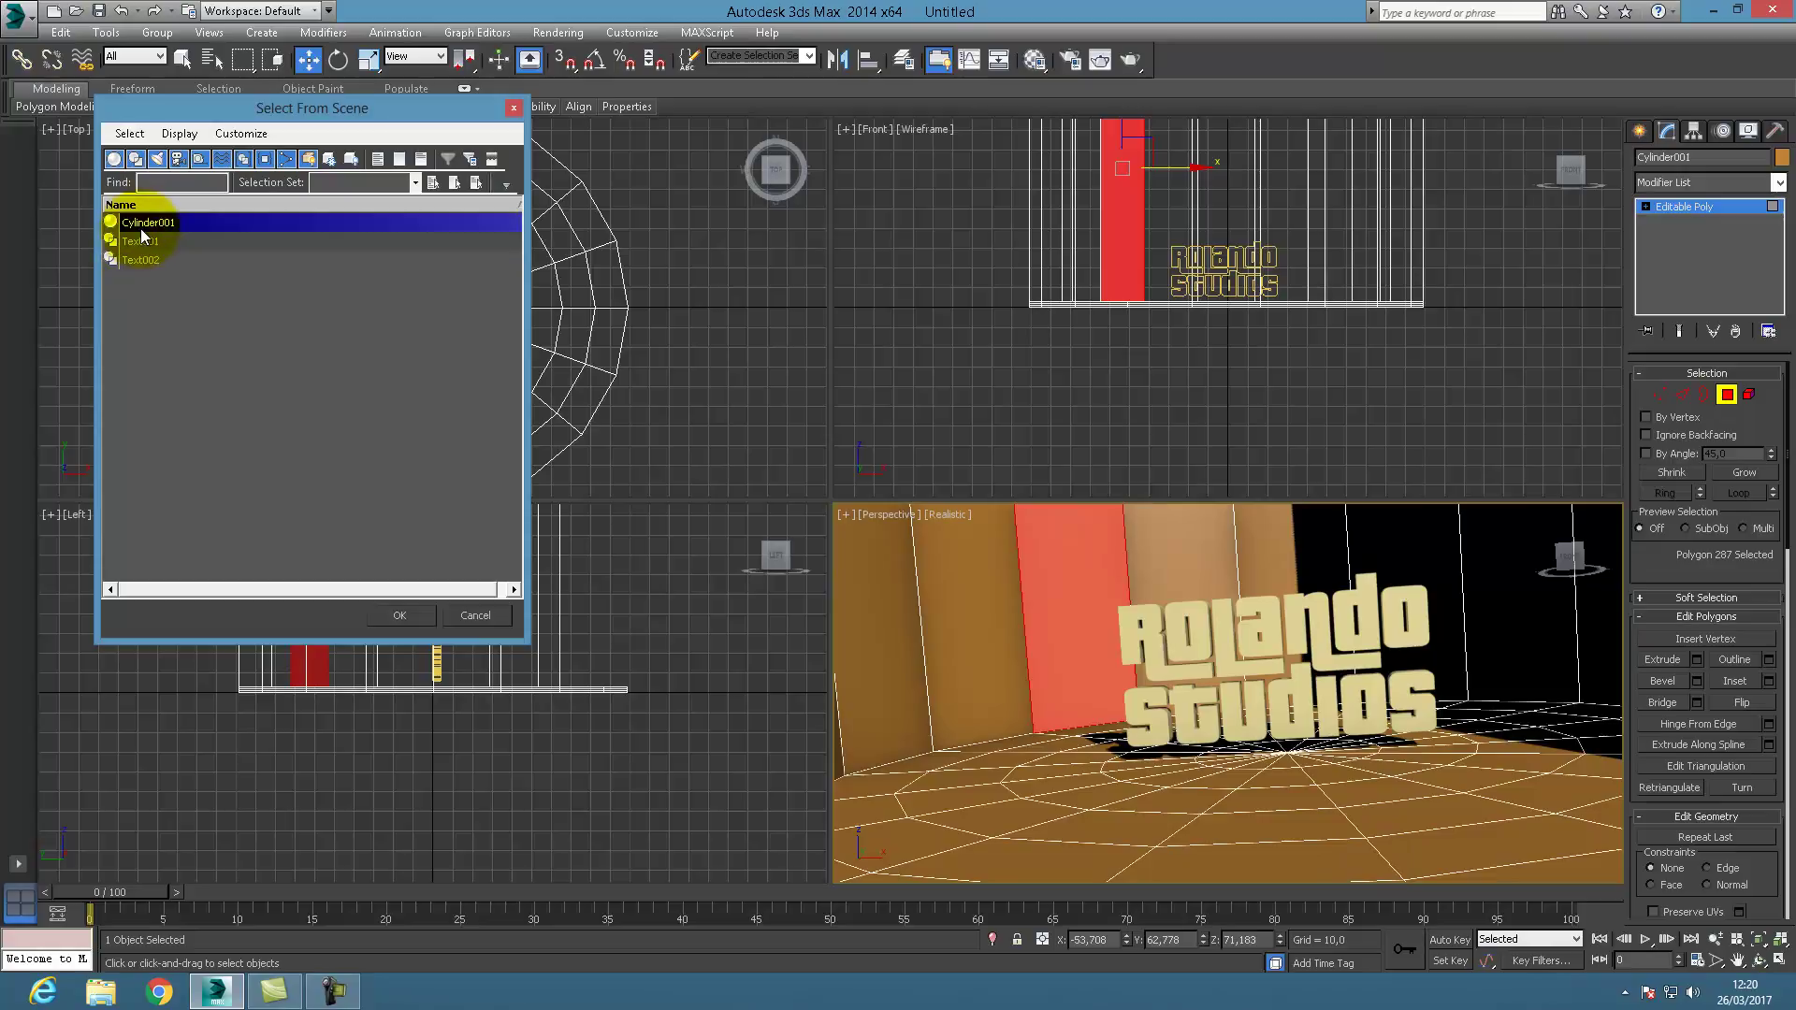
{"action": "left_click", "coordinate": [140, 241]}
{"action": "left_click", "coordinate": [140, 260]}
{"action": "left_click", "coordinate": [140, 241]}
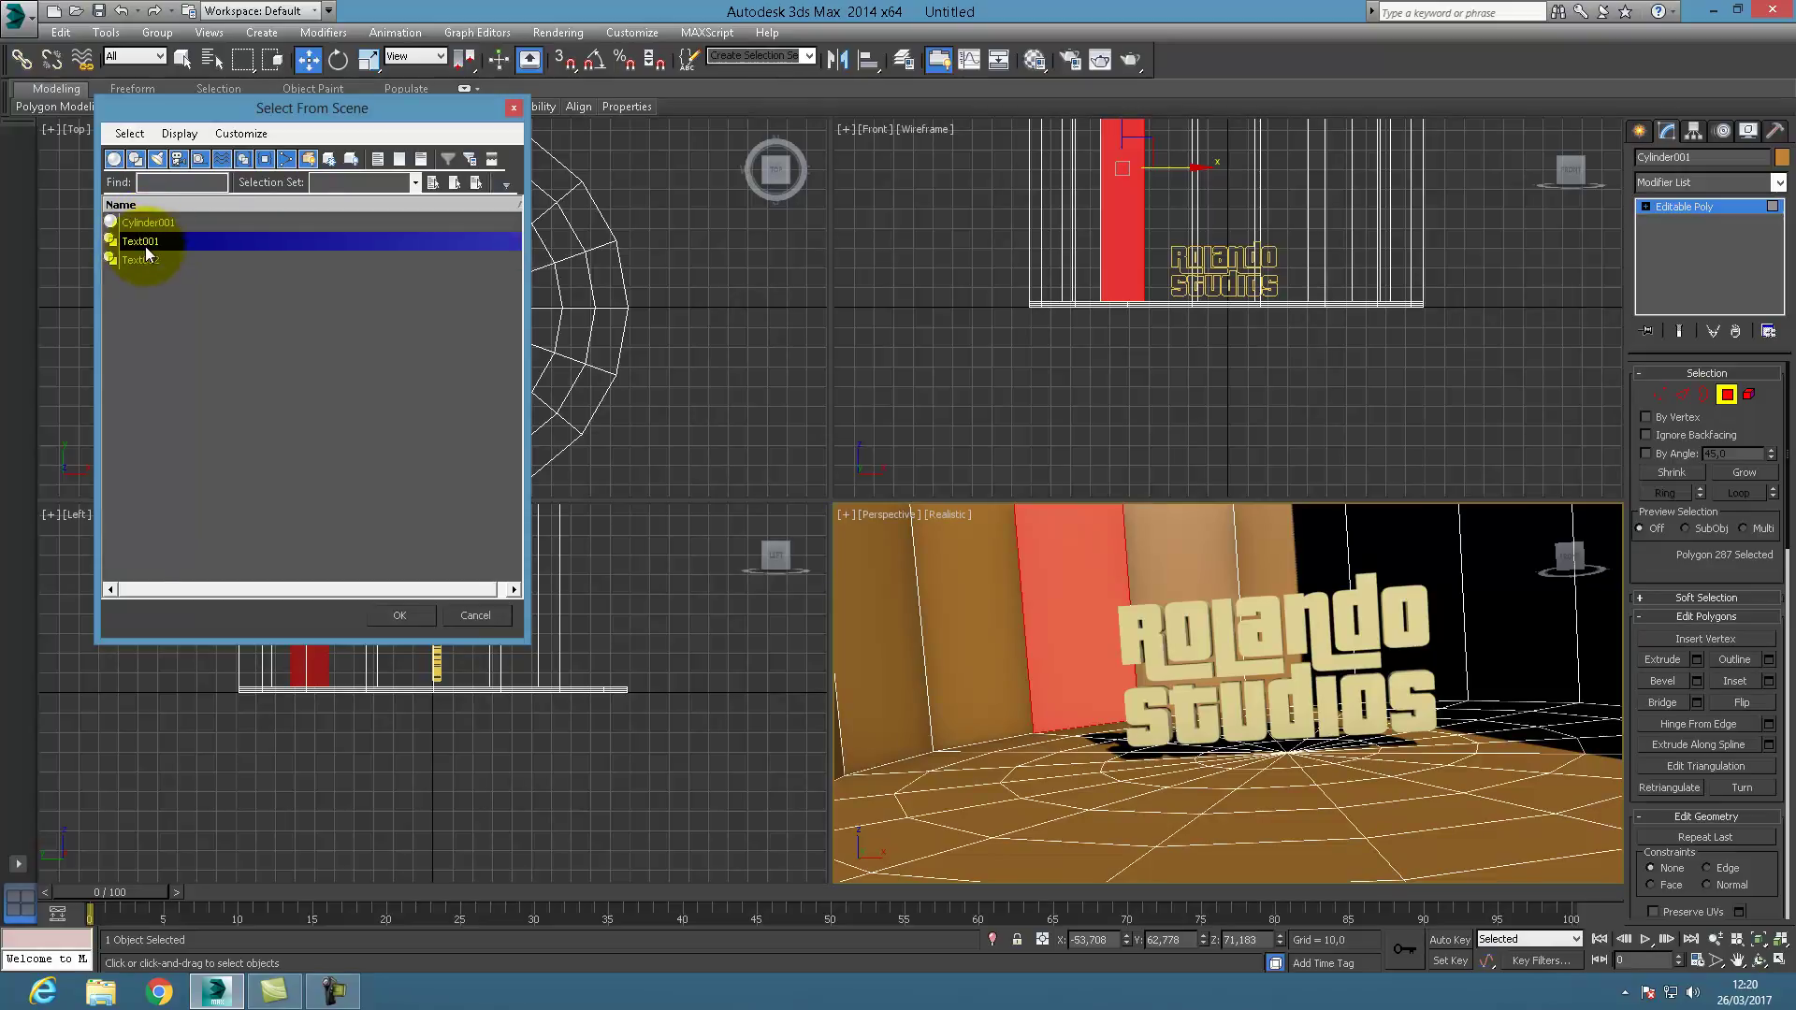
{"action": "left_click_drag", "start_coordinate": [271, 110], "coordinate": [582, 261]}
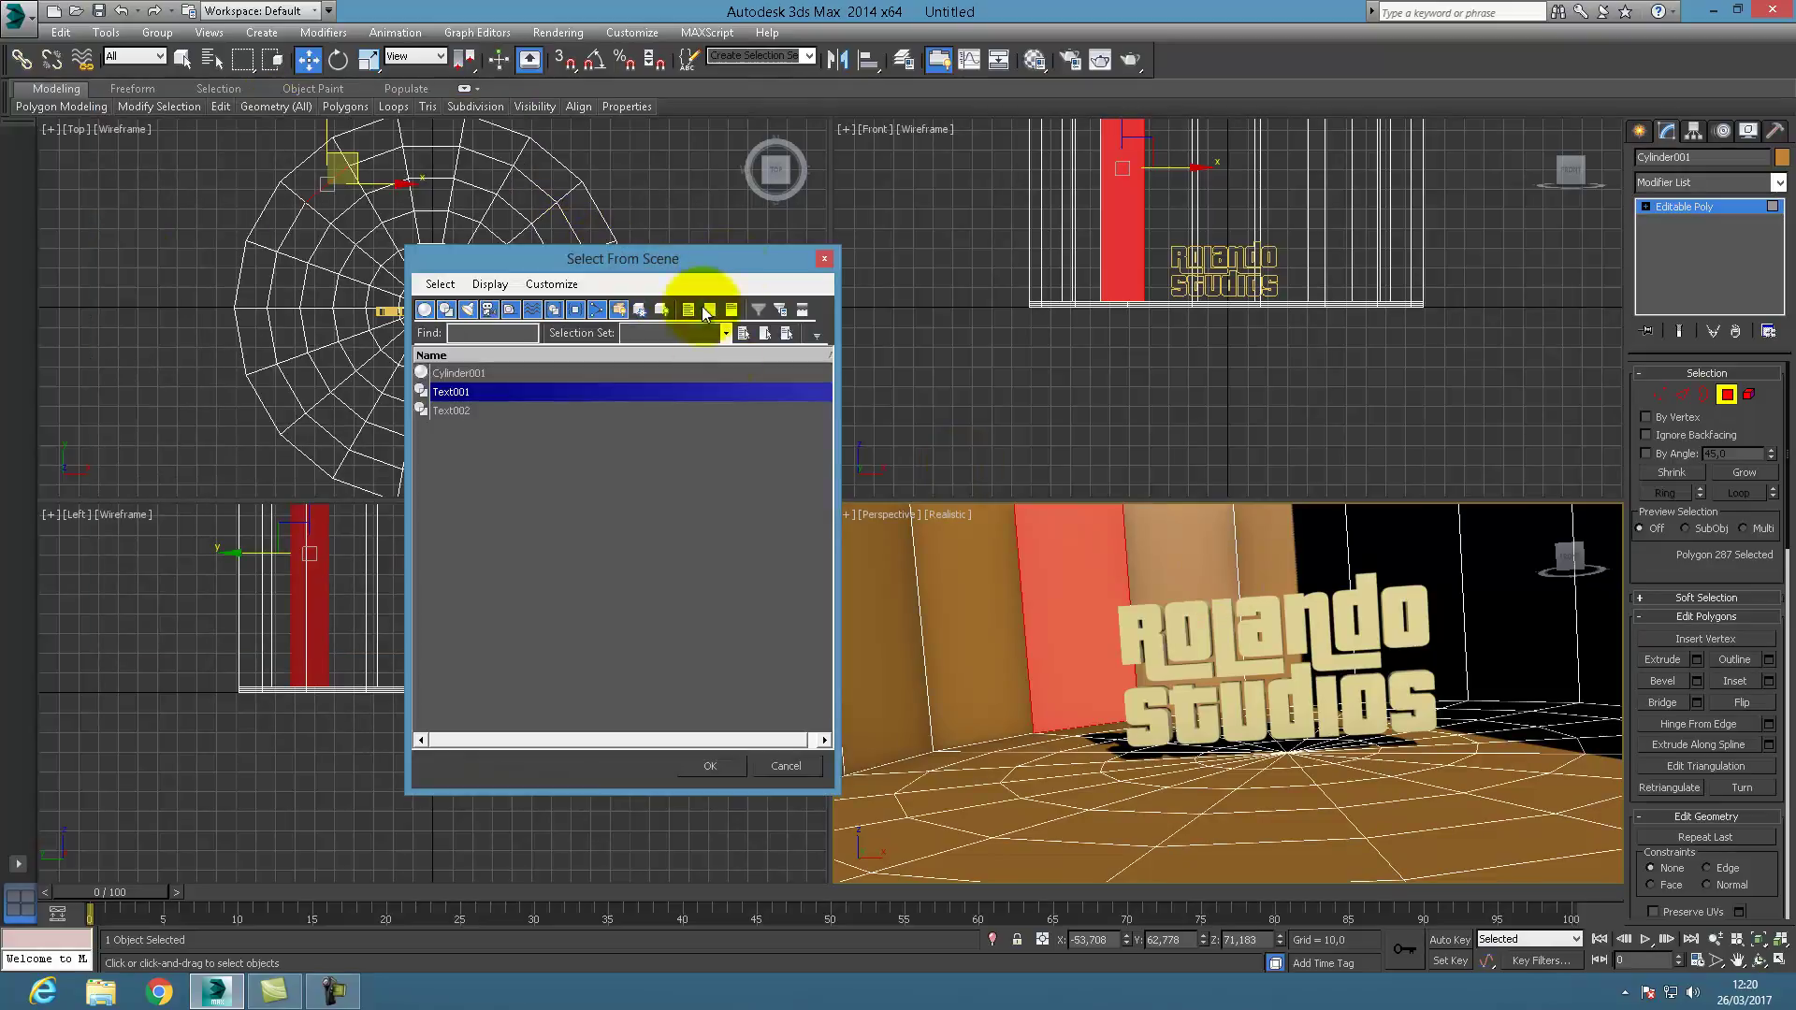
{"action": "left_click", "coordinate": [822, 260]}
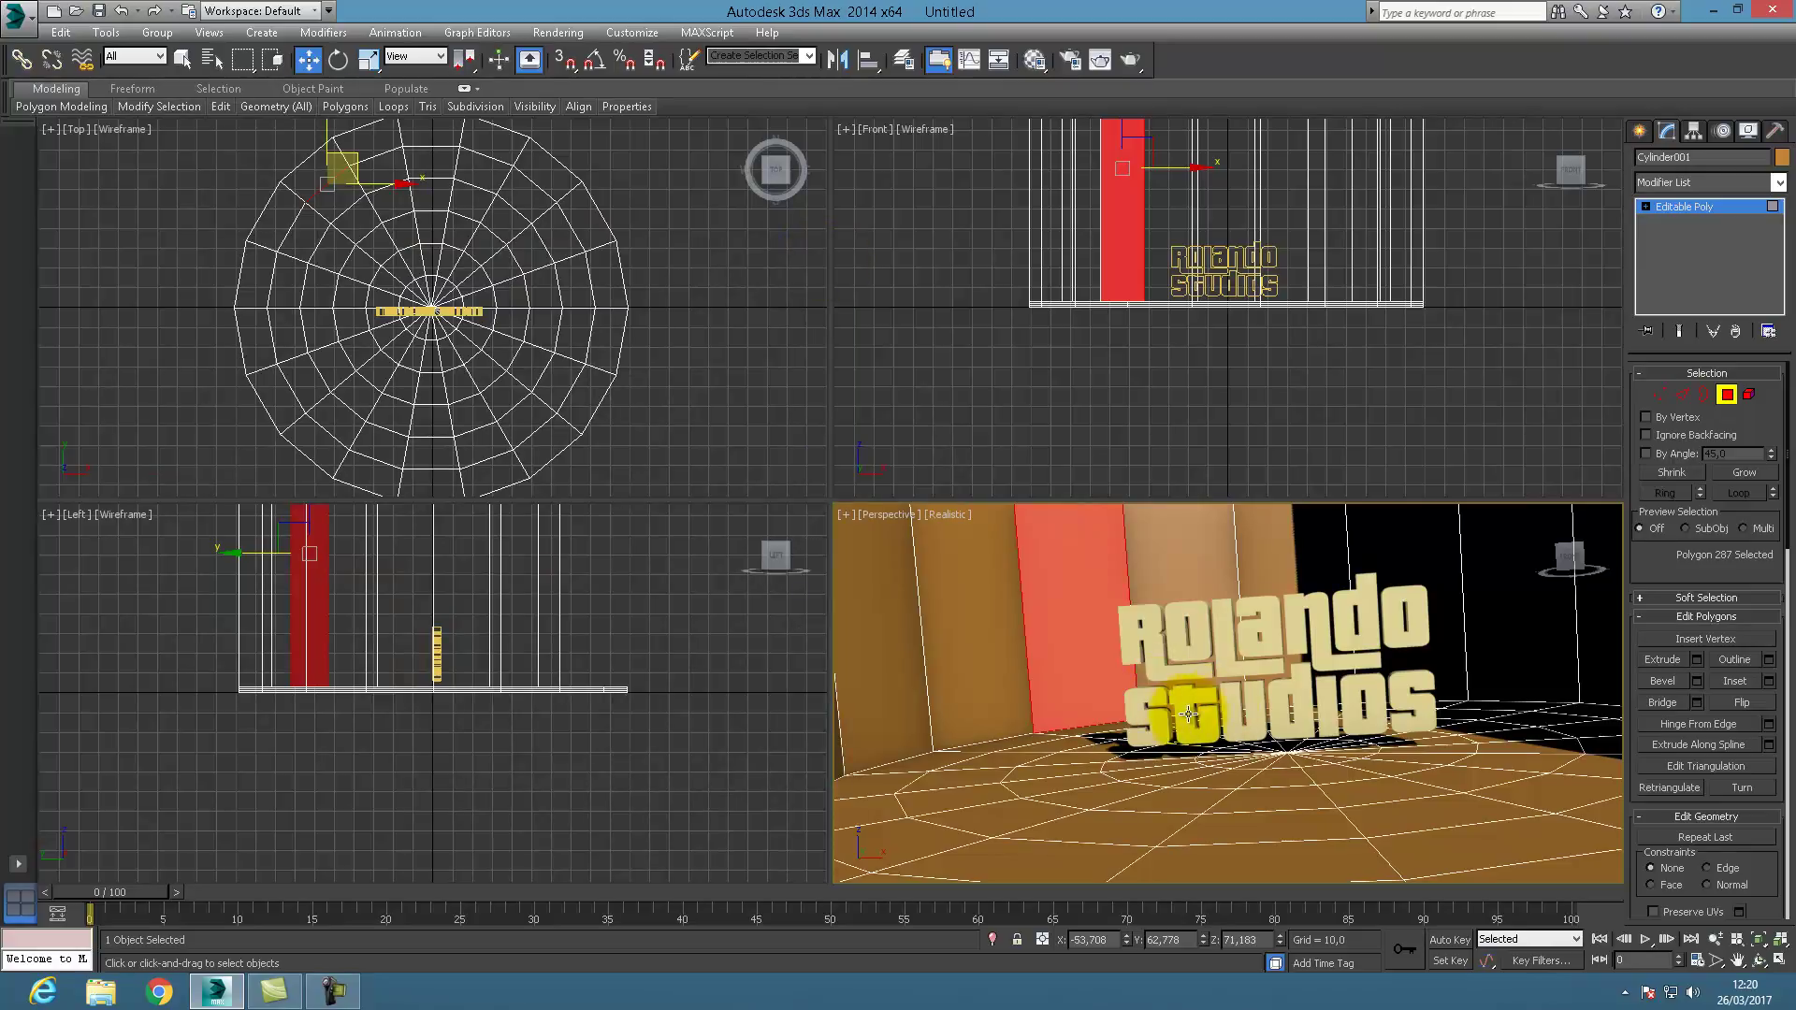
{"action": "left_click", "coordinate": [894, 423]}
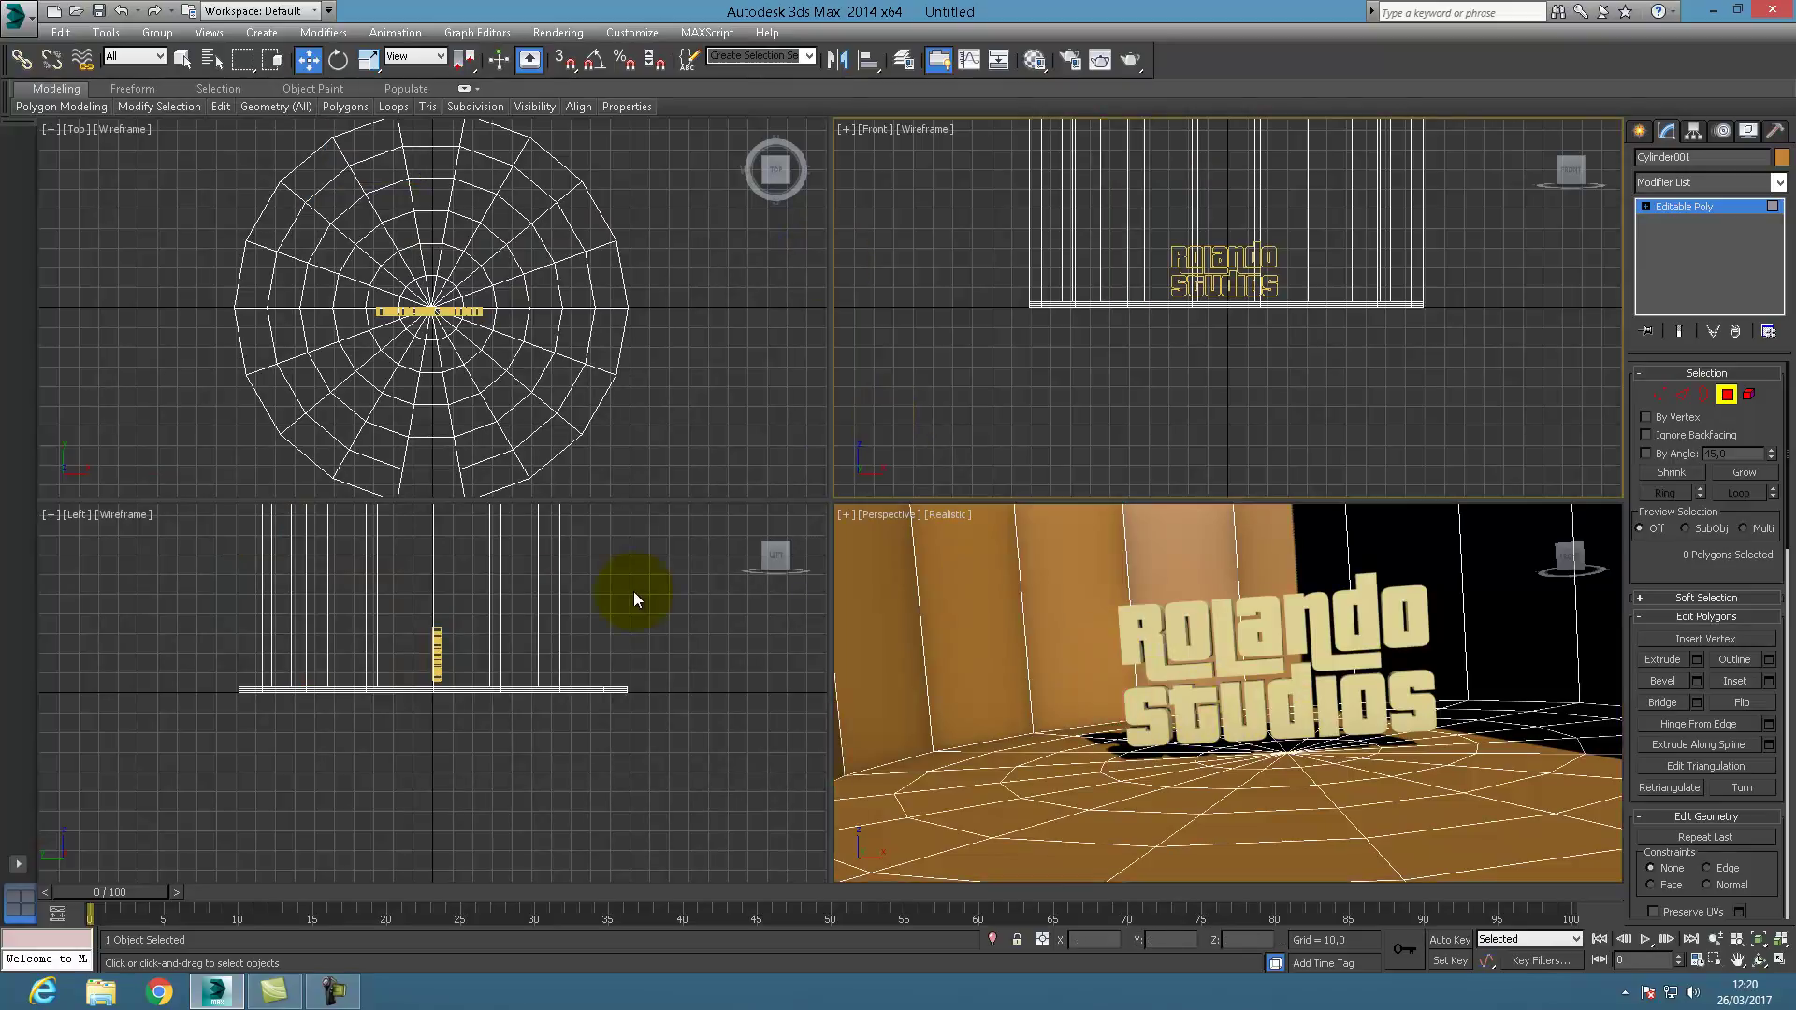
{"action": "left_click", "coordinate": [632, 591]}
Open the Material Editor and overwrite the coloured sample materials with blank grey ones.
{"action": "key", "text": "m"}
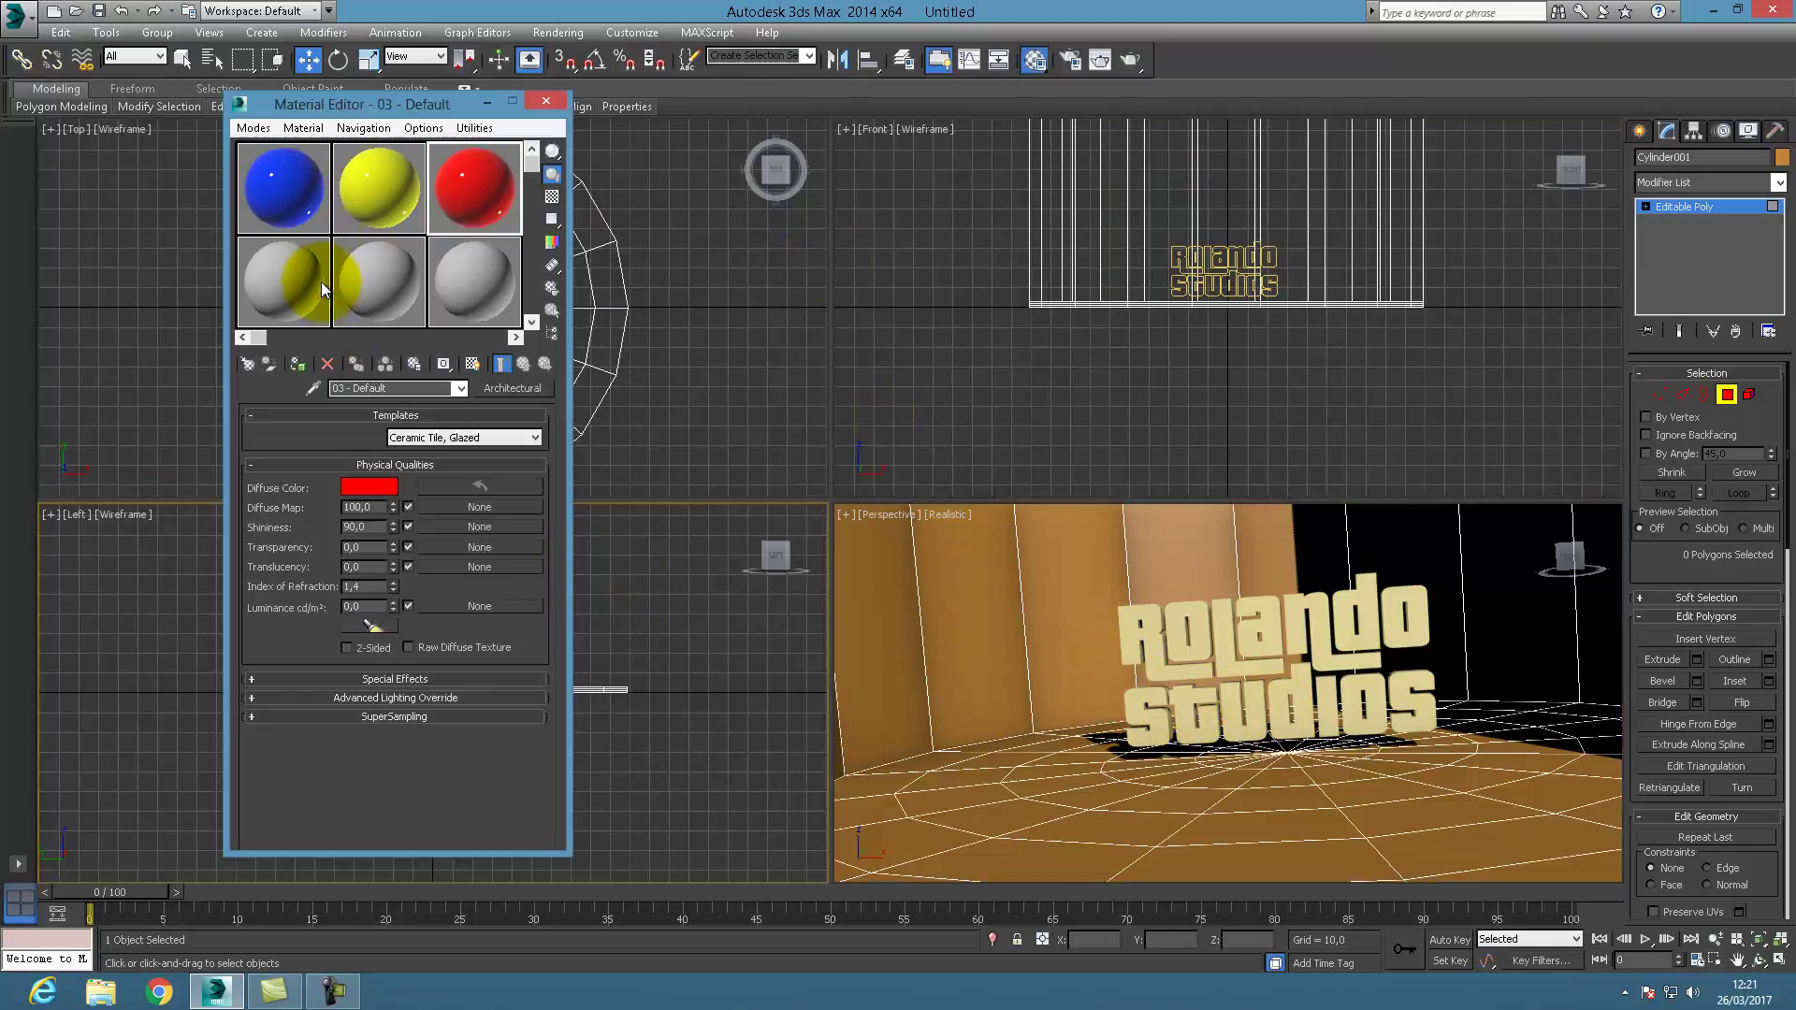
{"action": "left_click_drag", "start_coordinate": [281, 194], "coordinate": [484, 198]}
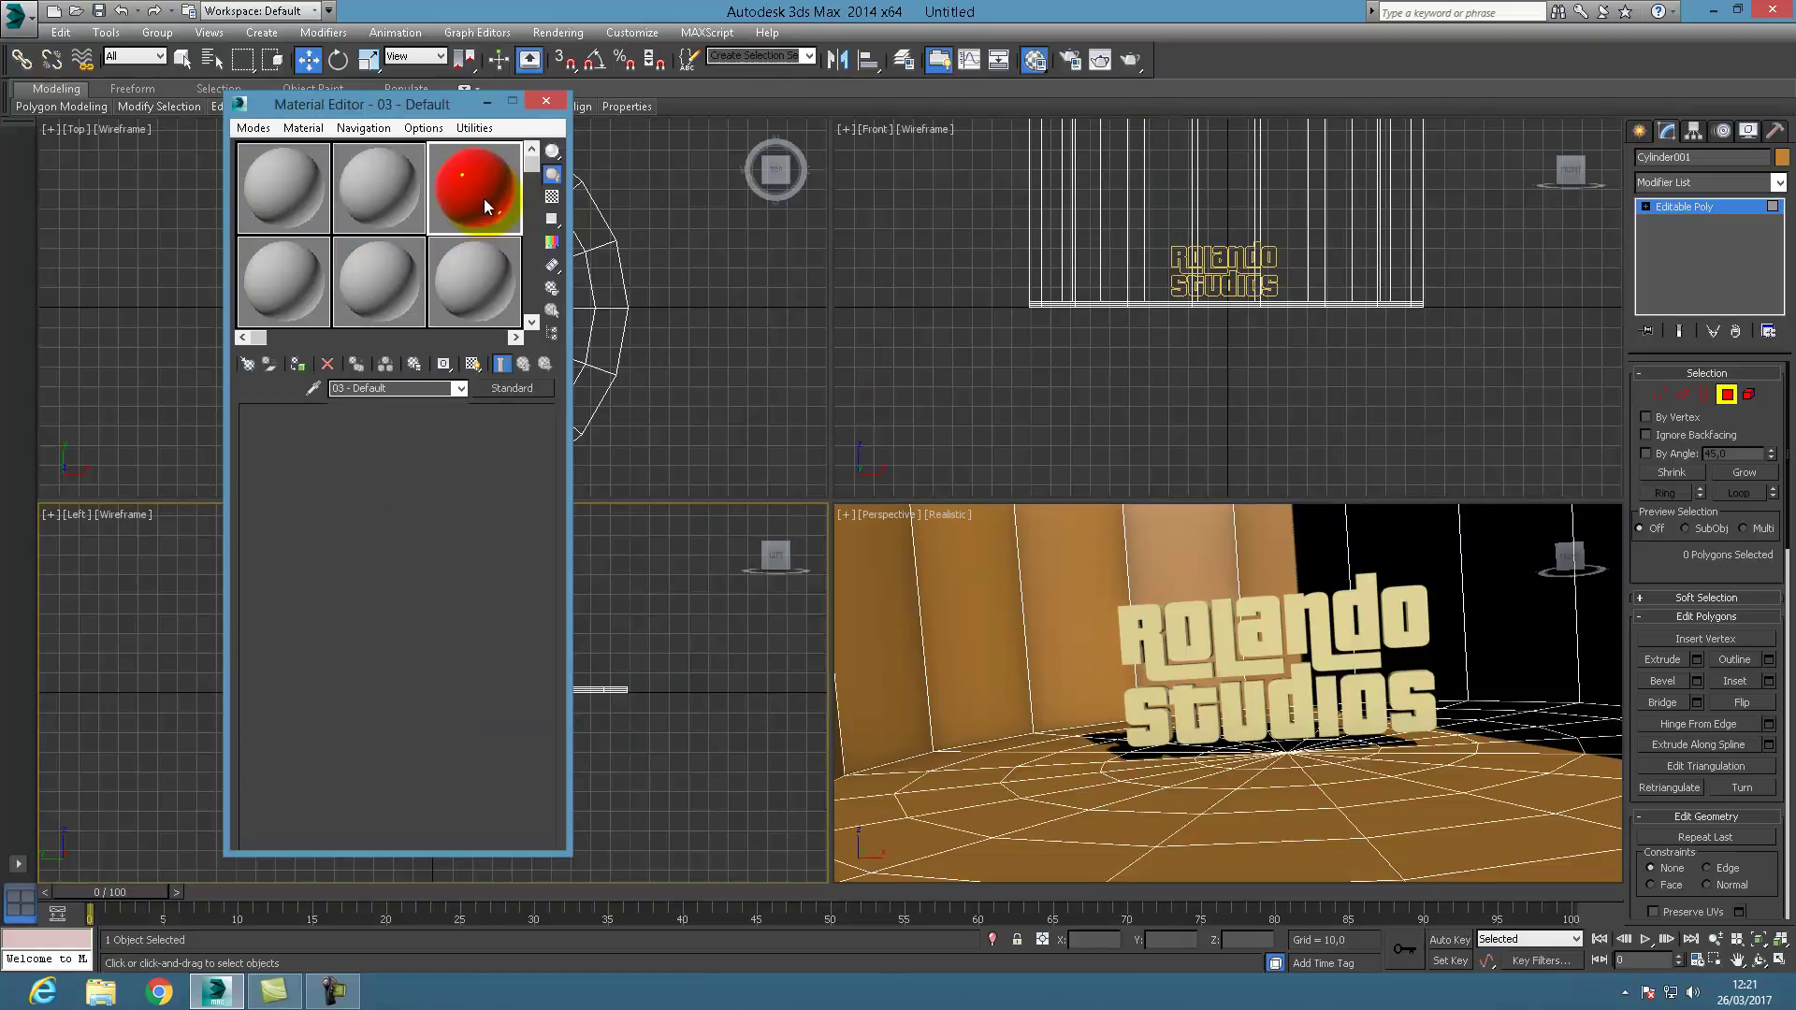
{"action": "left_click", "coordinate": [254, 128]}
{"action": "left_click", "coordinate": [252, 176]}
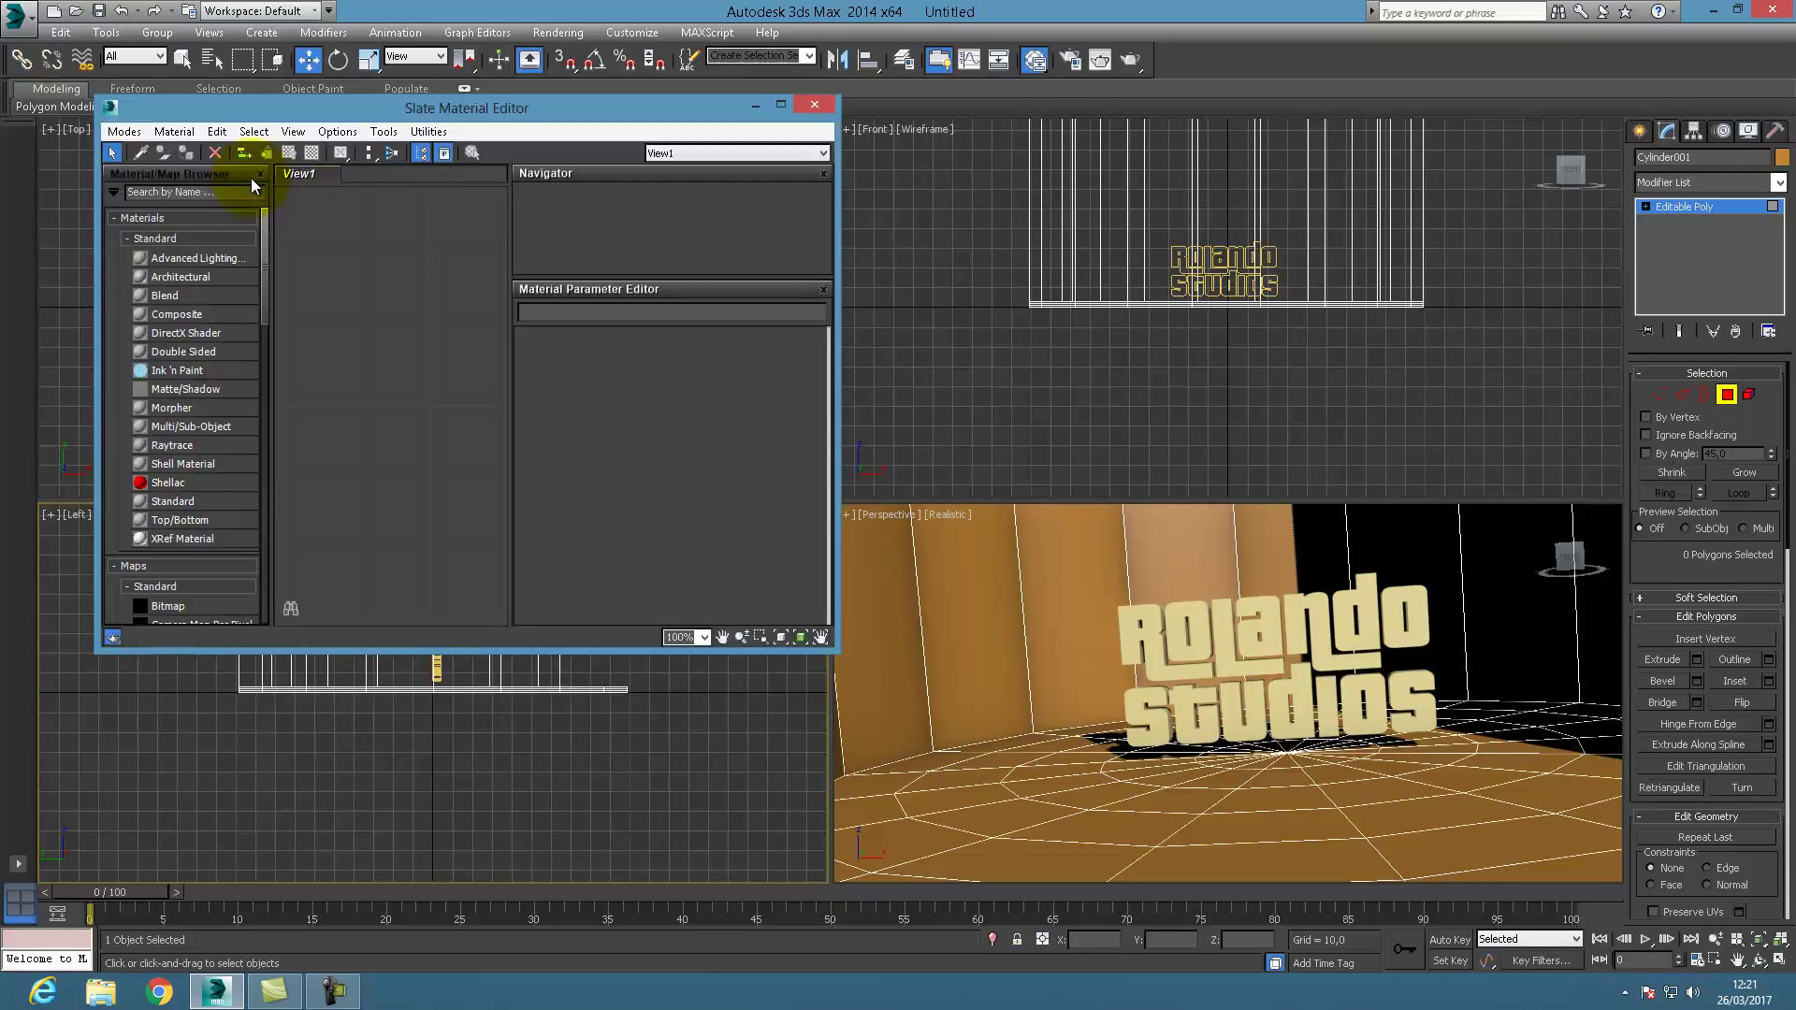
{"action": "left_click_drag", "start_coordinate": [301, 112], "coordinate": [380, 129]}
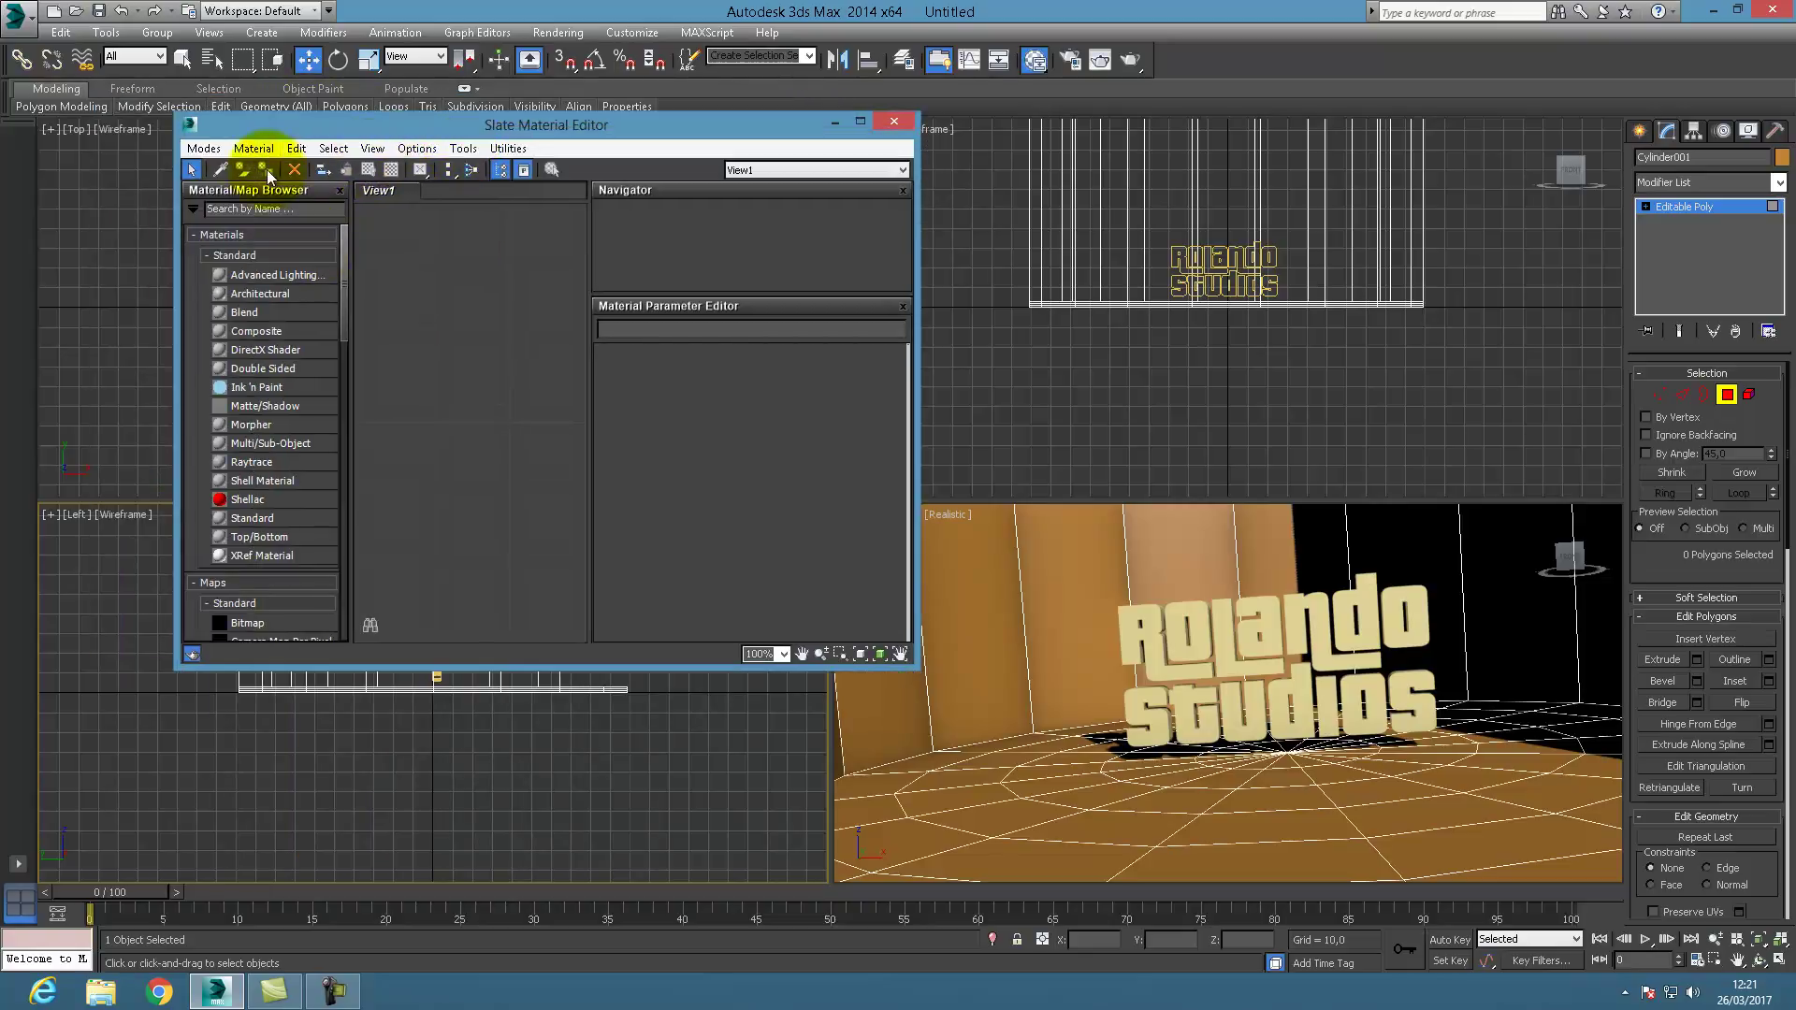
{"action": "left_click", "coordinate": [203, 147]}
{"action": "left_click", "coordinate": [223, 170]}
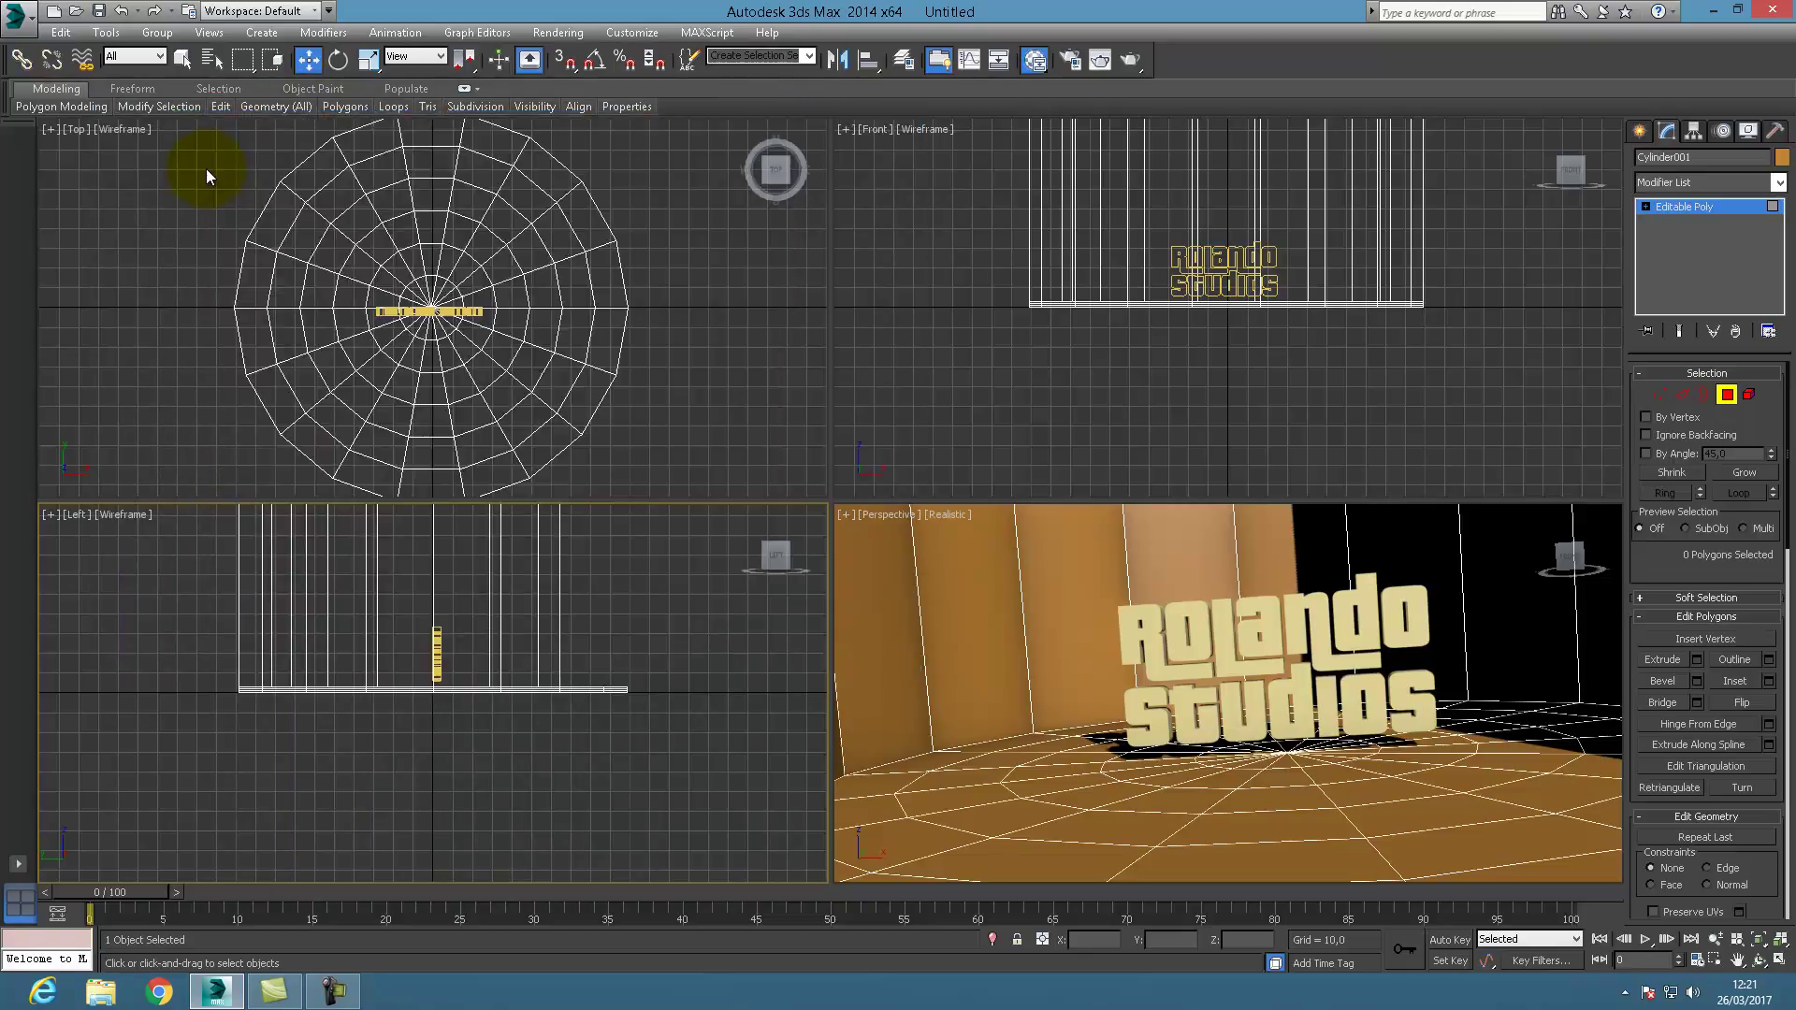
Change the first sample slot's material to Architectural with the Ceramic Tile, Glazed template.
{"action": "left_click", "coordinate": [298, 195]}
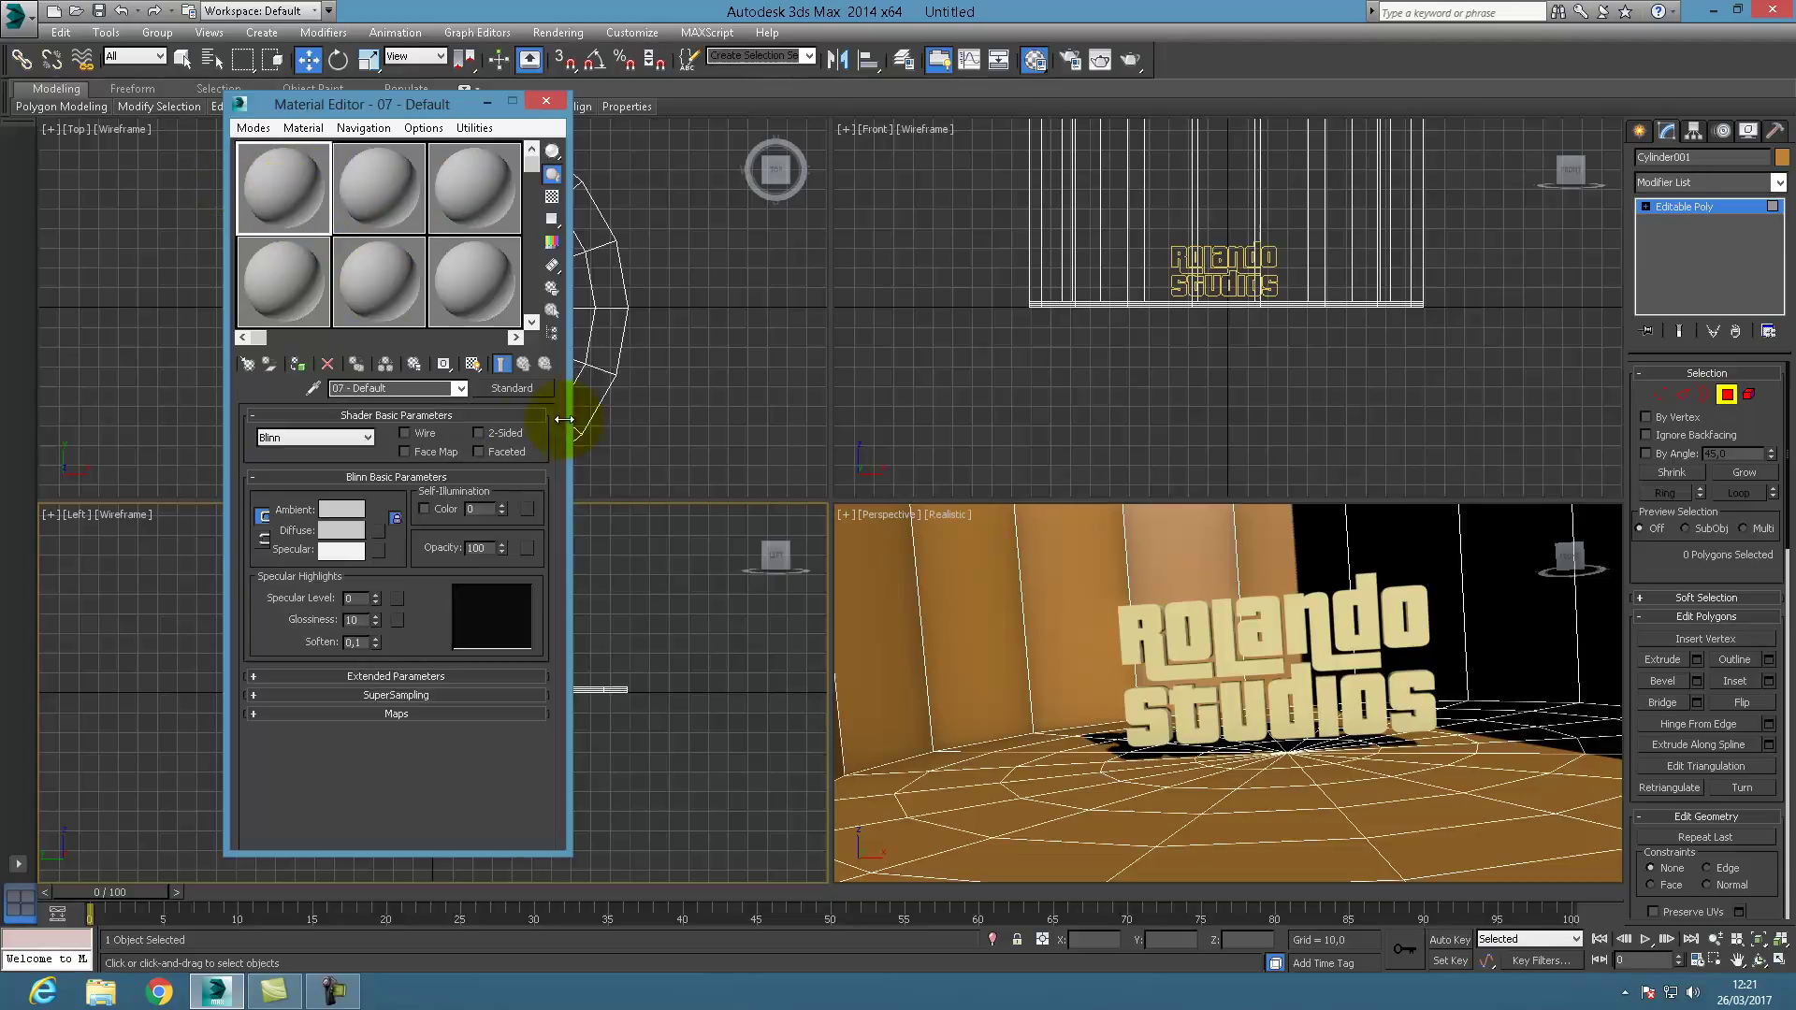
{"action": "left_click", "coordinate": [513, 388]}
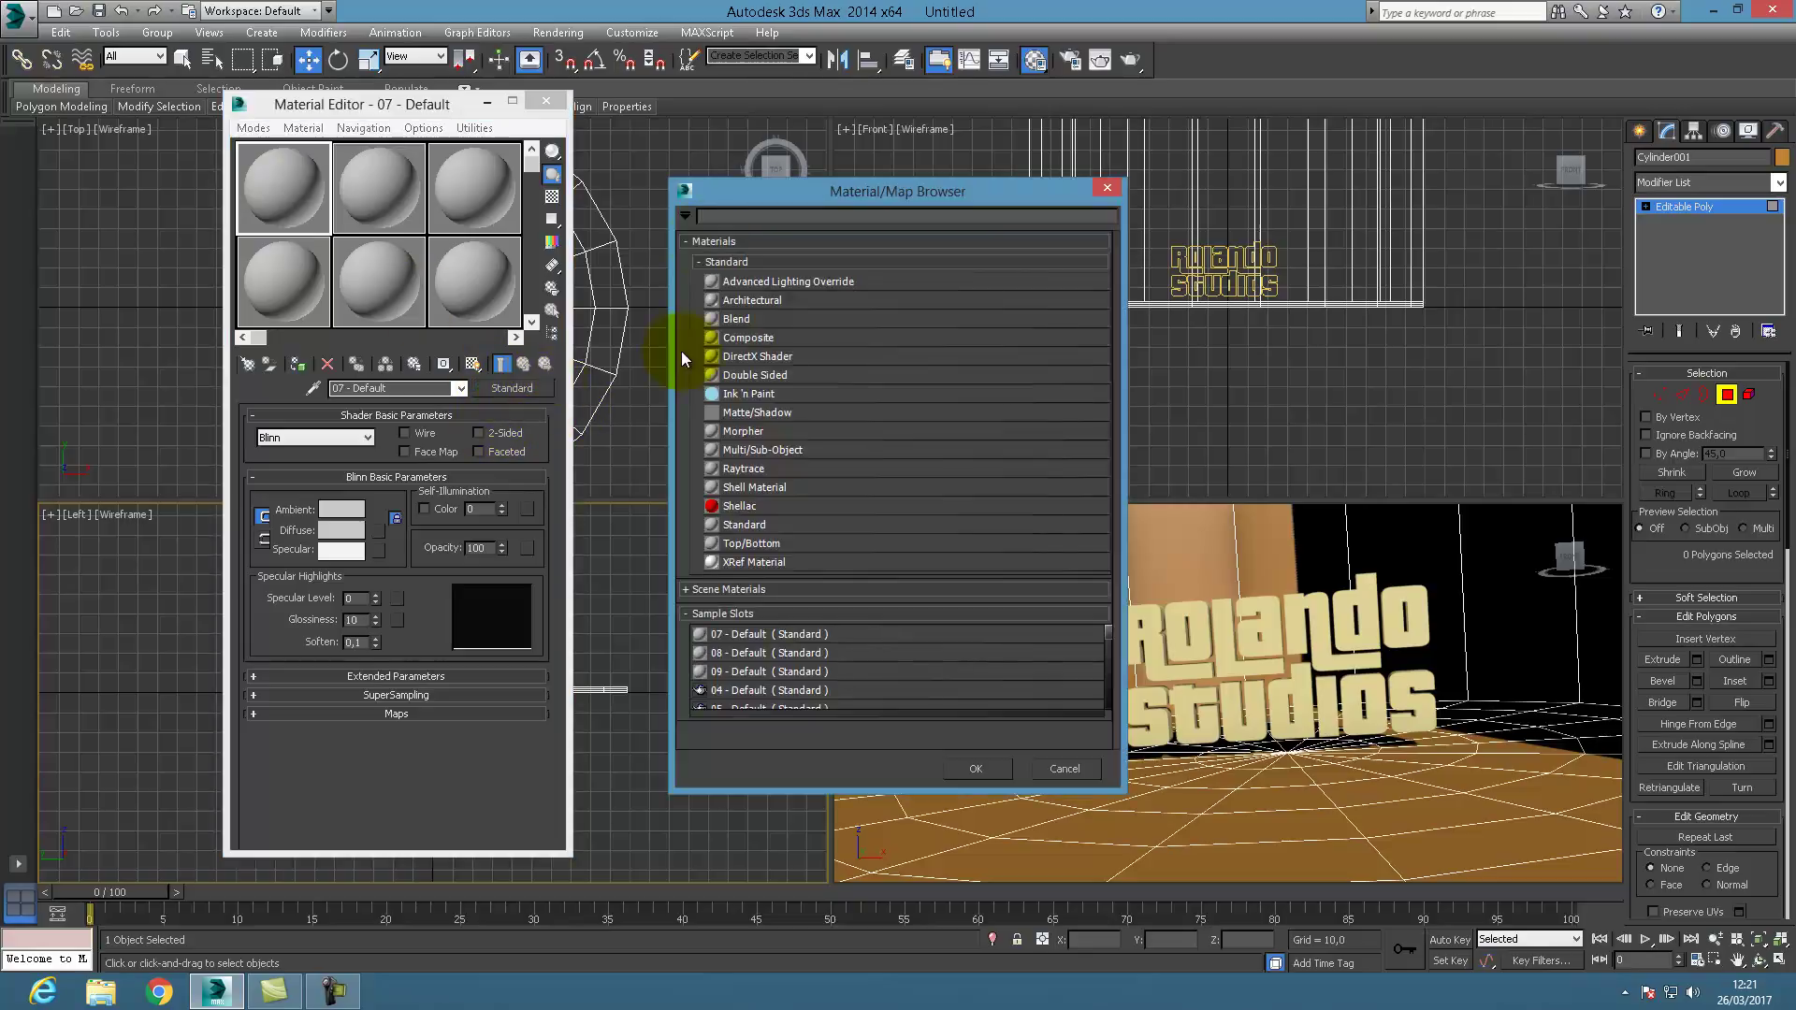
{"action": "double_click", "coordinate": [748, 305]}
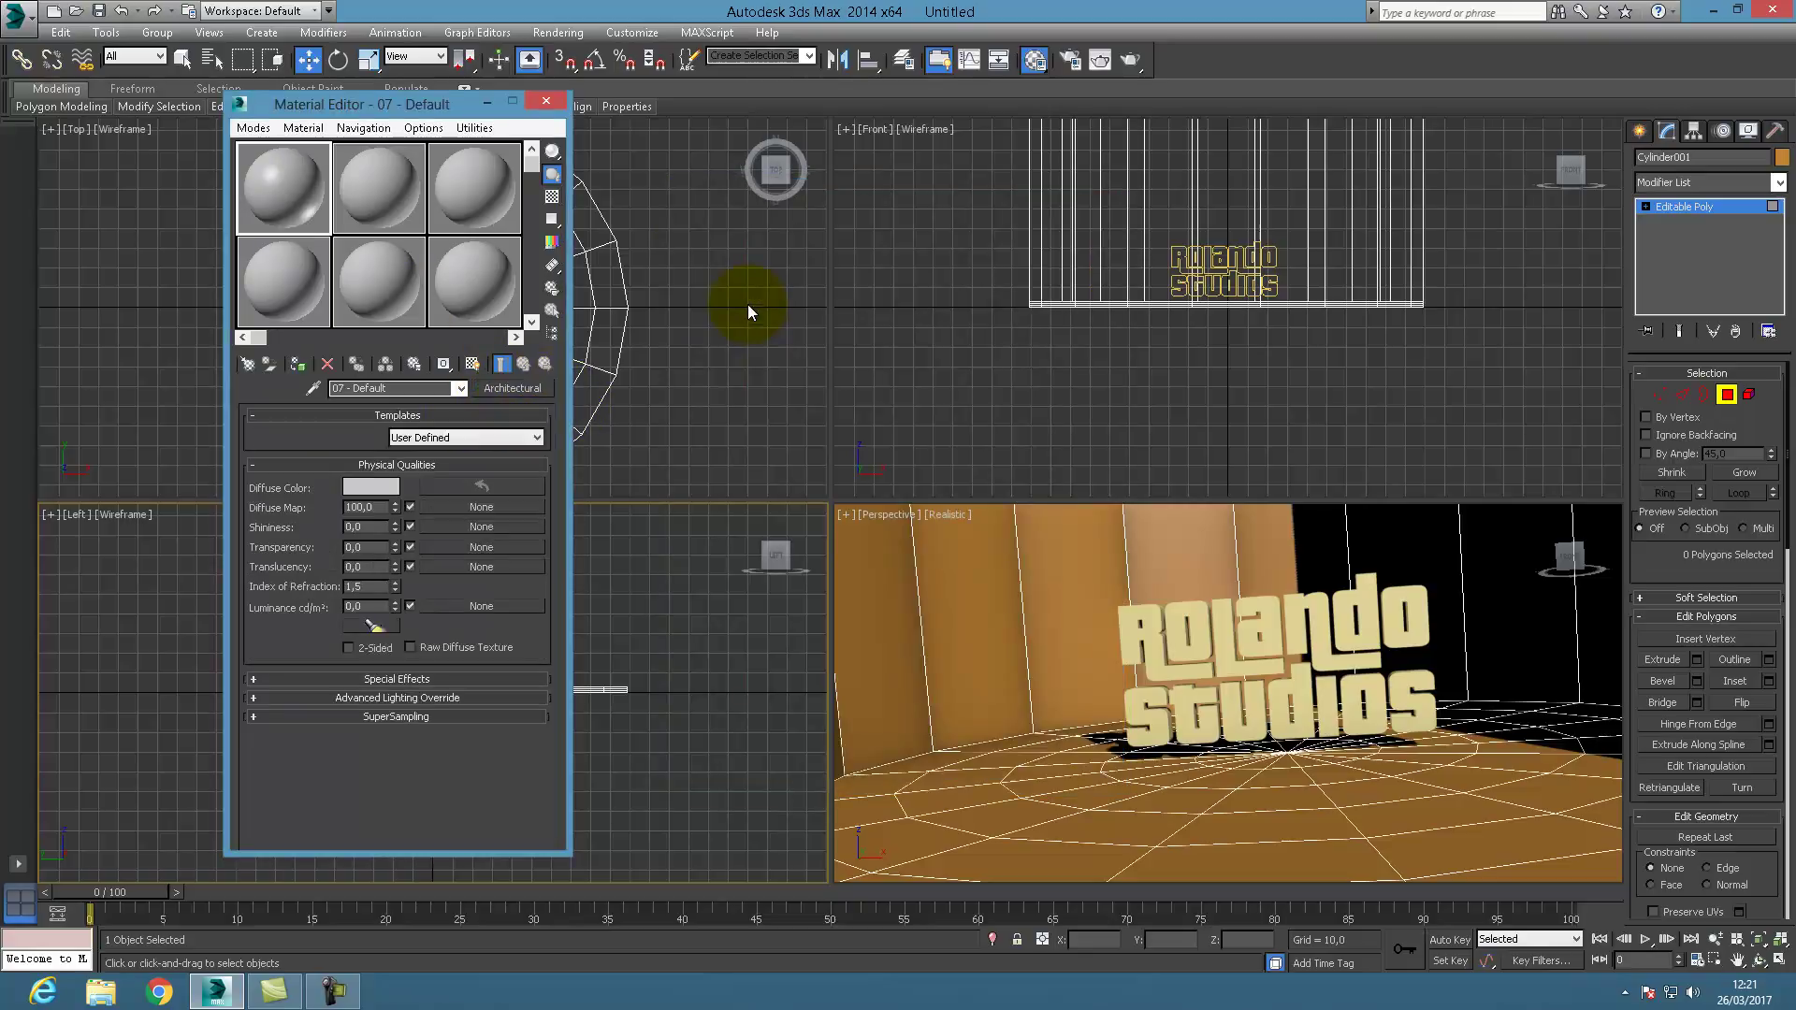
{"action": "left_click", "coordinate": [432, 438]}
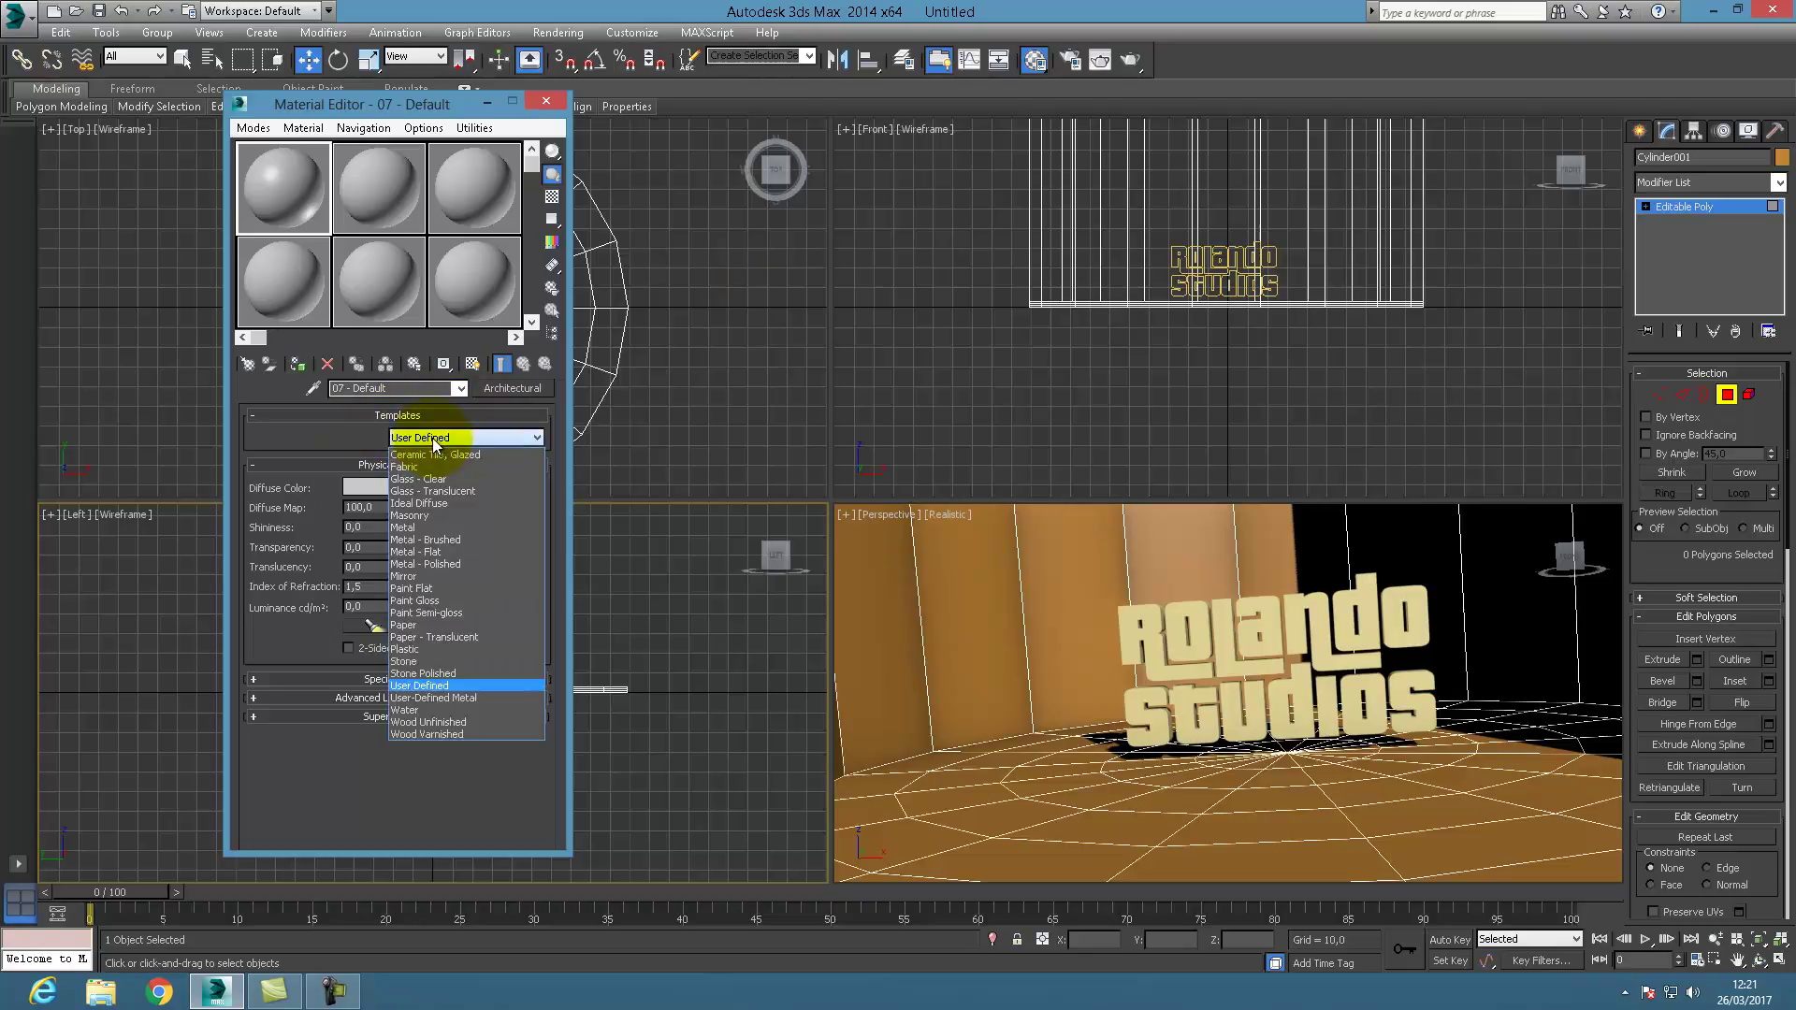
{"action": "left_click", "coordinate": [475, 456]}
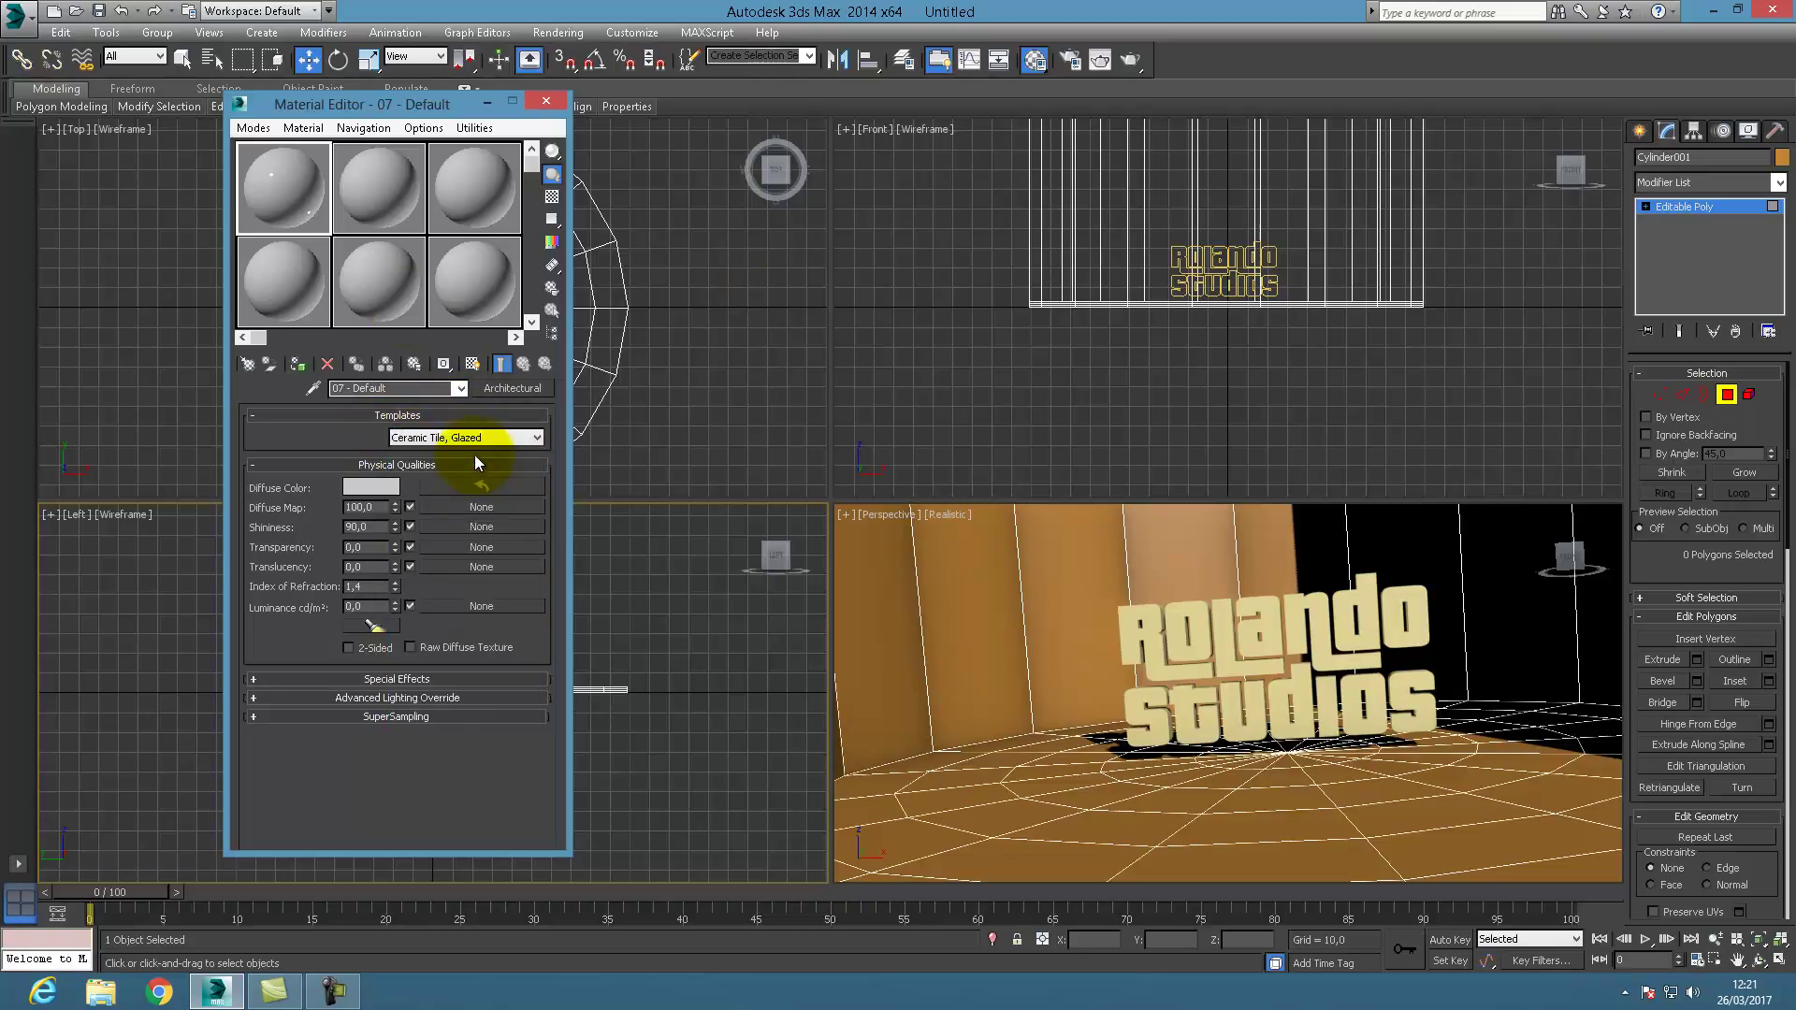
Set the first material's diffuse colour to saturated blue and assign it to the cylinder base and wall.
{"action": "left_click", "coordinate": [374, 486]}
{"action": "left_click", "coordinate": [469, 142]}
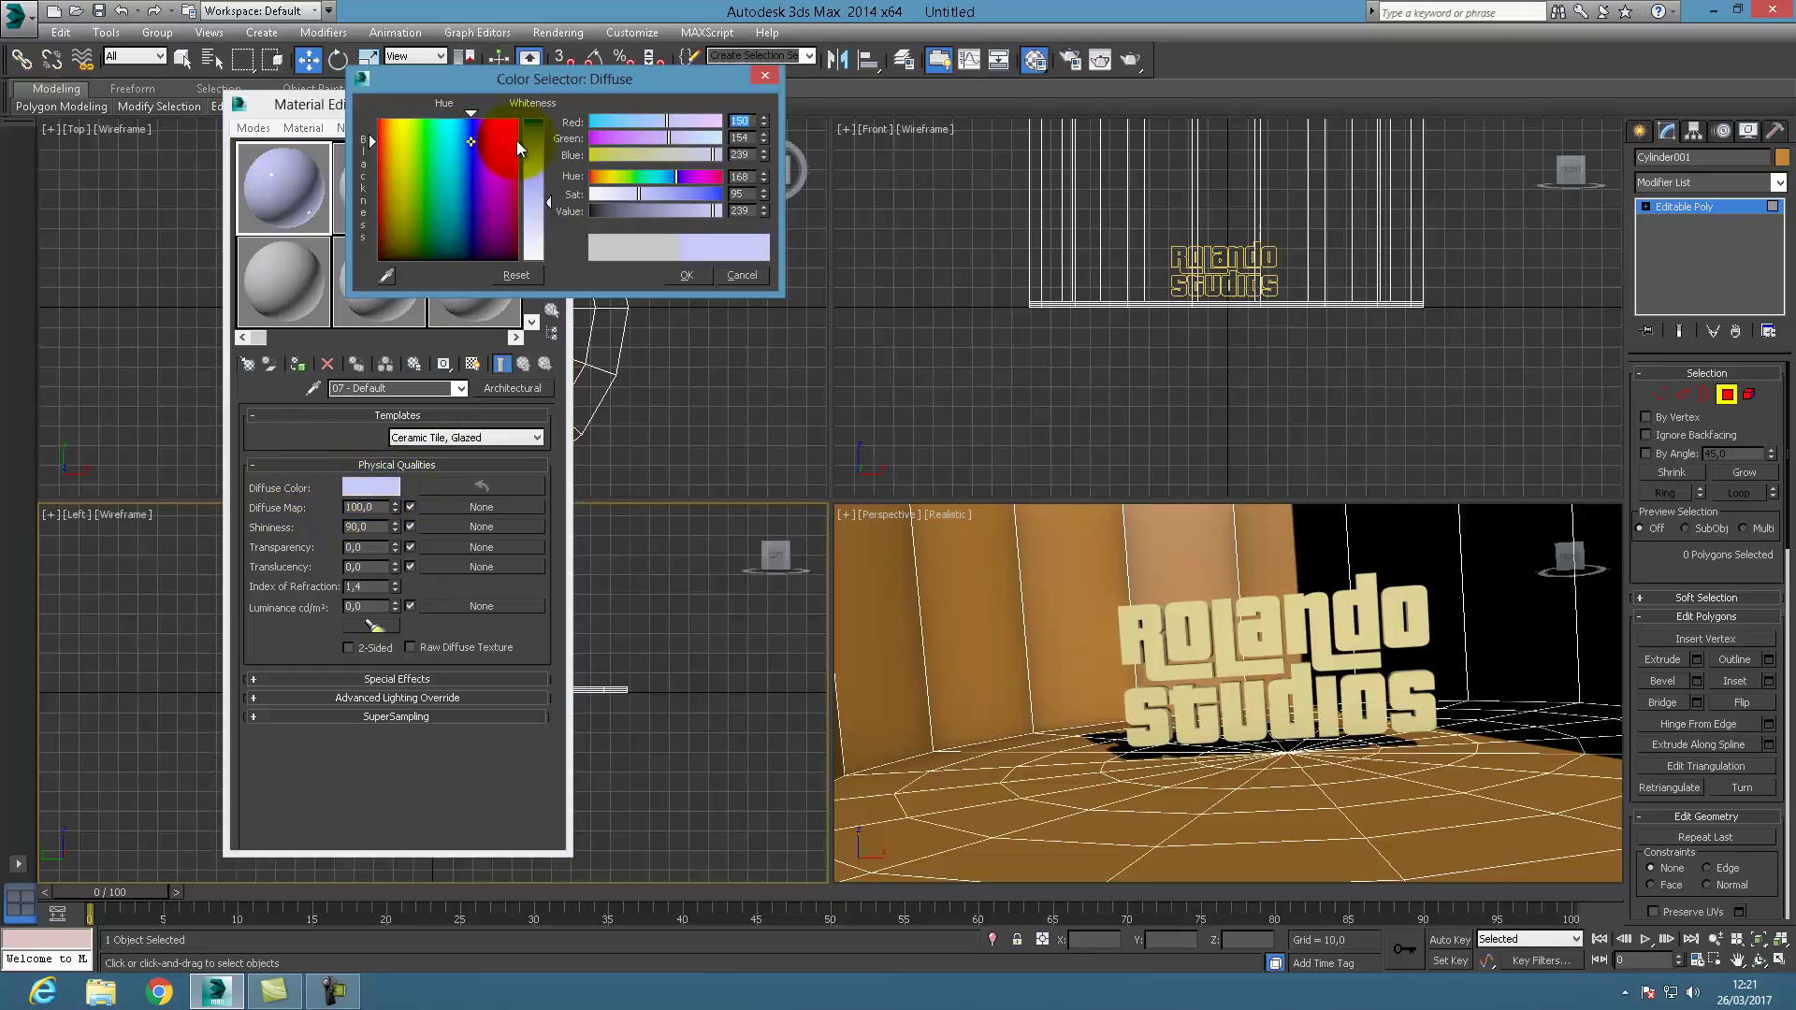
{"action": "left_click", "coordinate": [536, 116]}
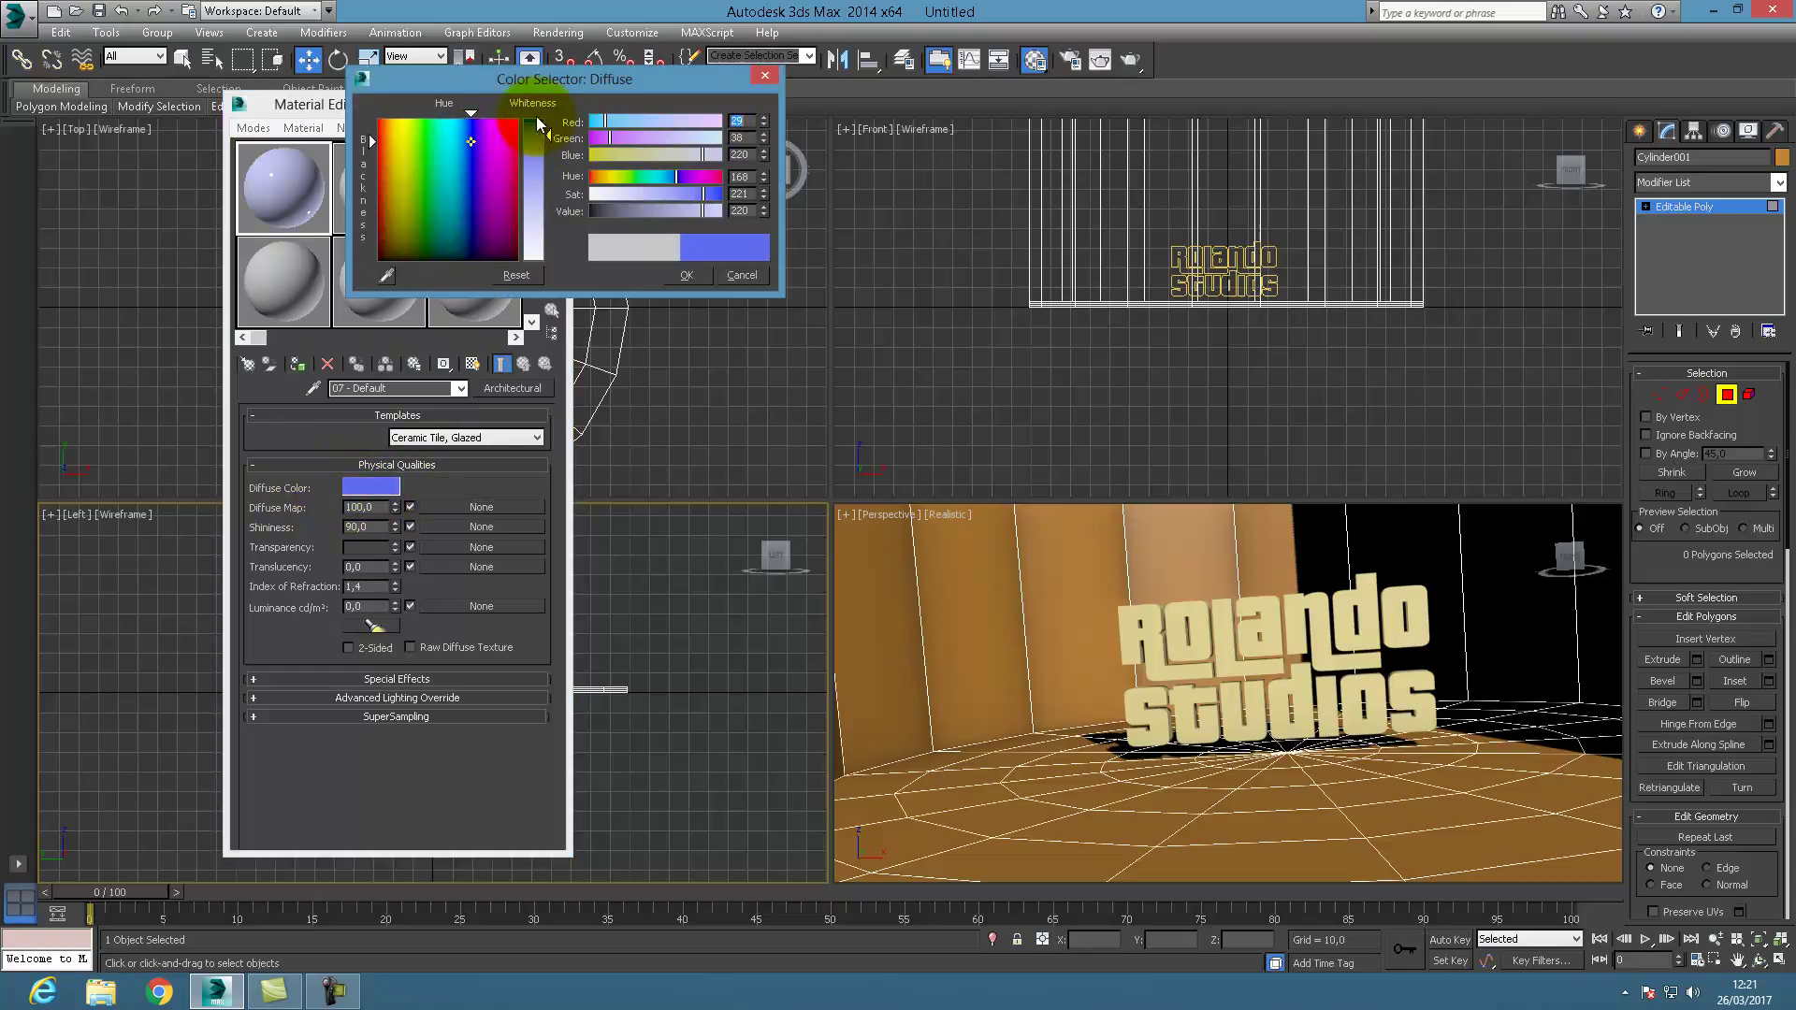
{"action": "left_click", "coordinate": [688, 275]}
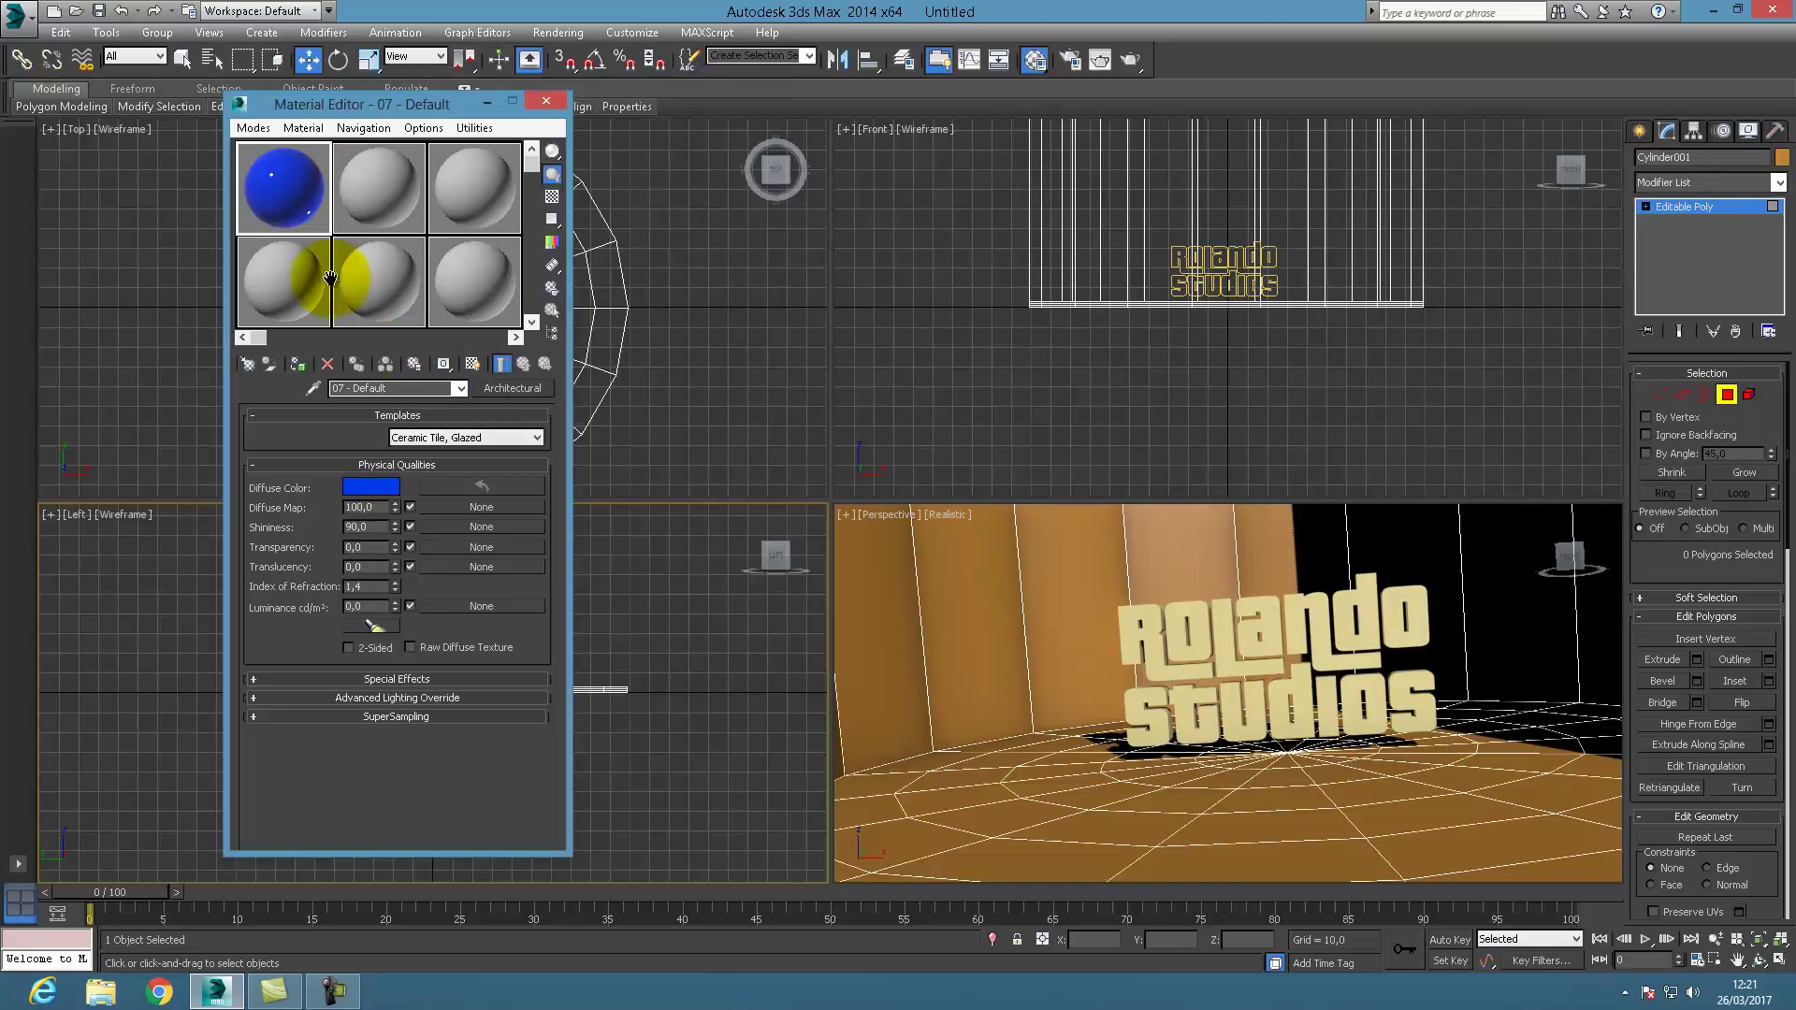
{"action": "left_click_drag", "start_coordinate": [286, 198], "coordinate": [974, 613]}
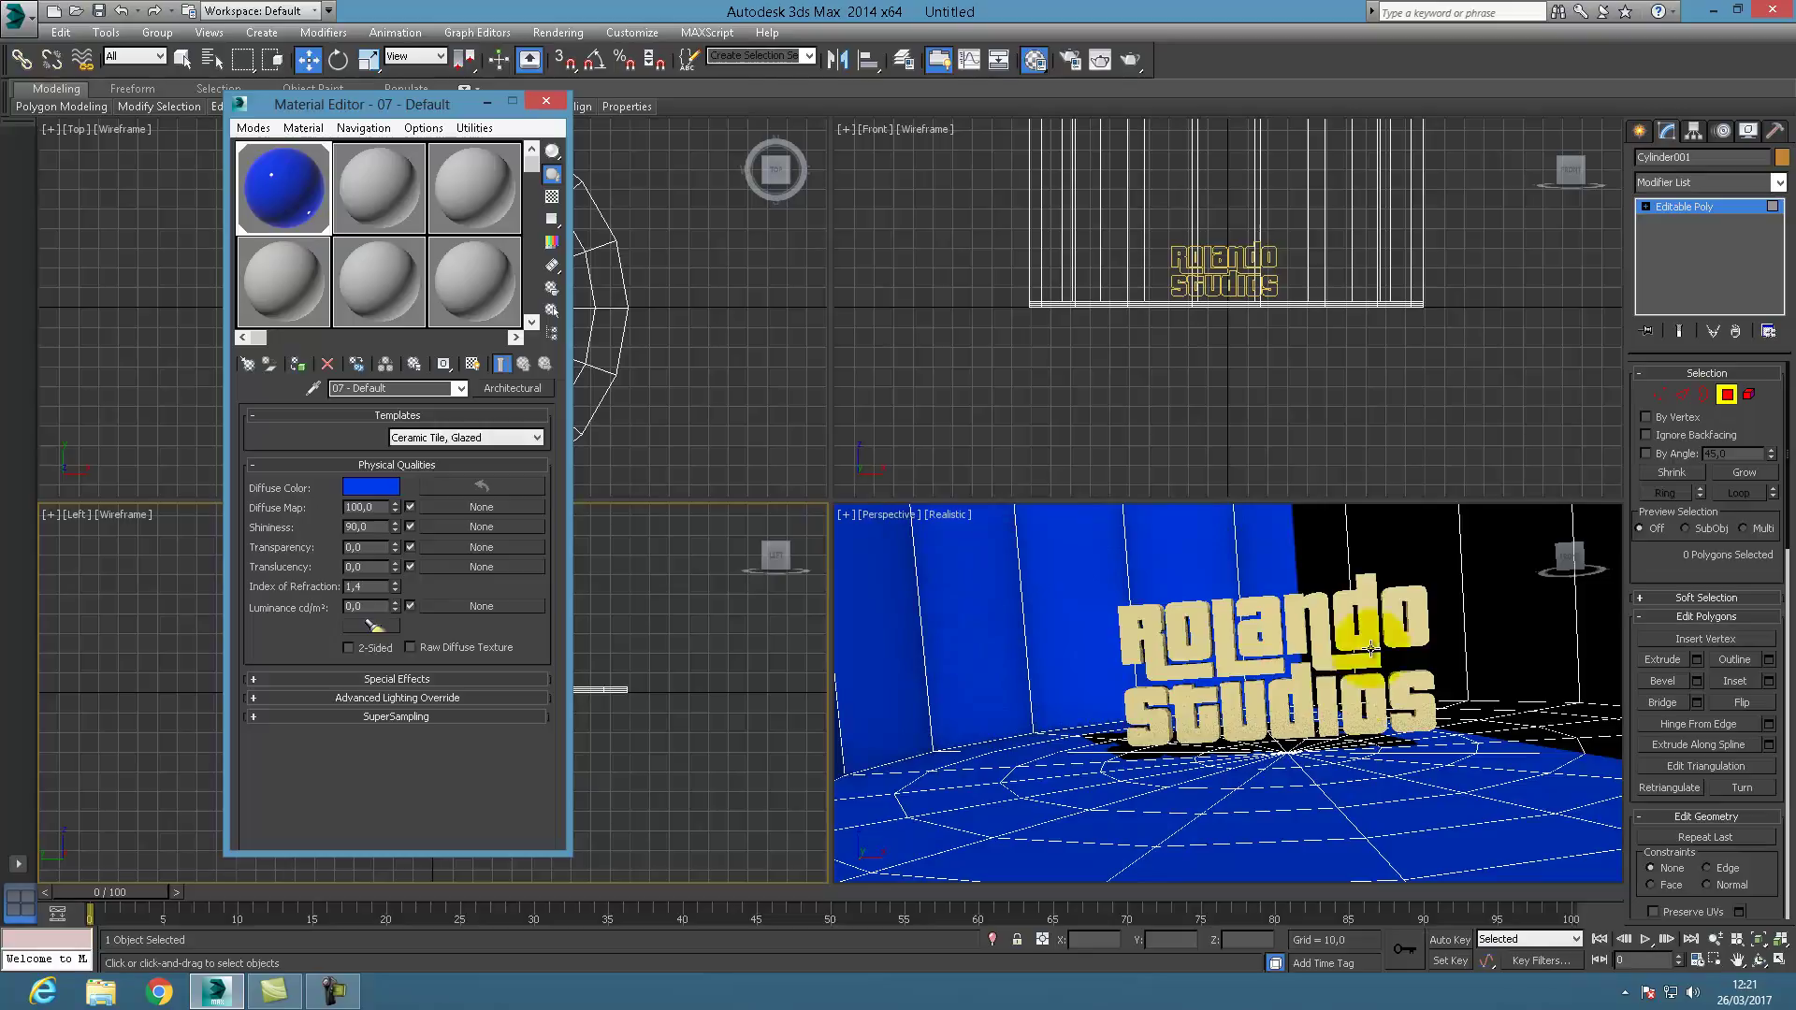
Render the left view and the perspective view to check the blue glazed material, closing each render.
{"action": "left_click", "coordinate": [1130, 60]}
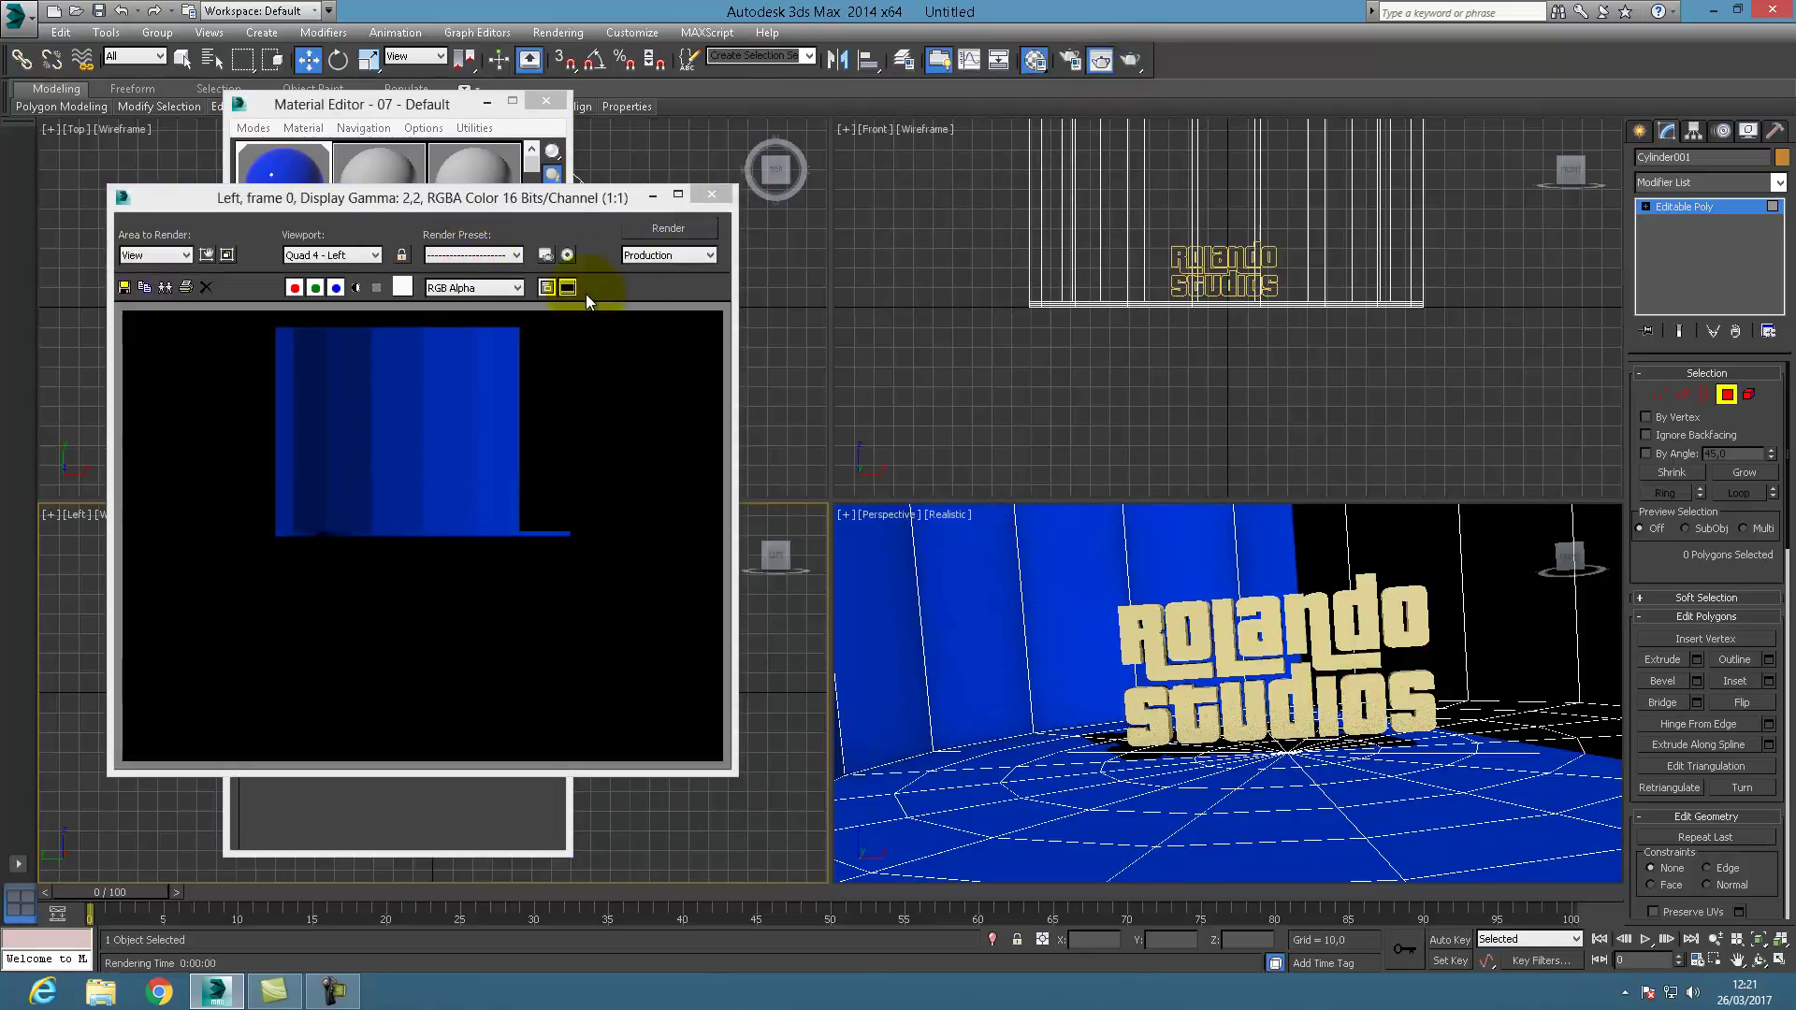
{"action": "left_click", "coordinate": [711, 195]}
{"action": "left_click", "coordinate": [924, 566]}
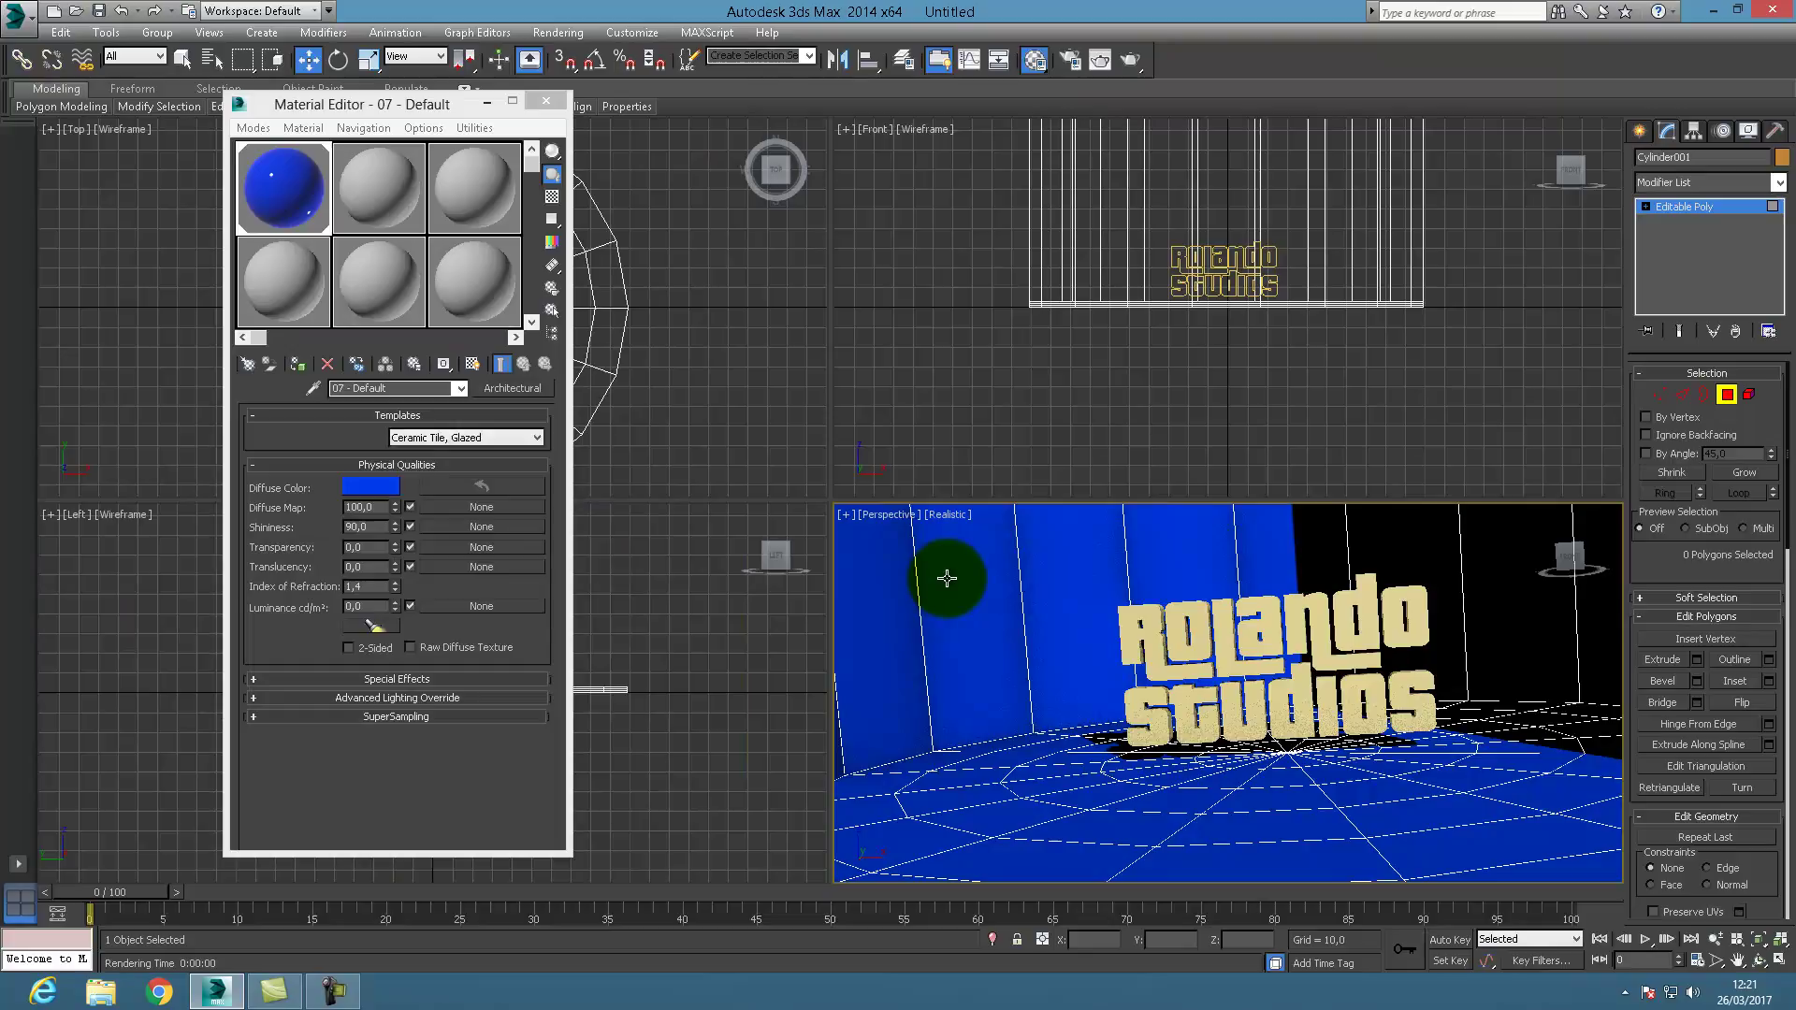
{"action": "left_click", "coordinate": [1130, 60]}
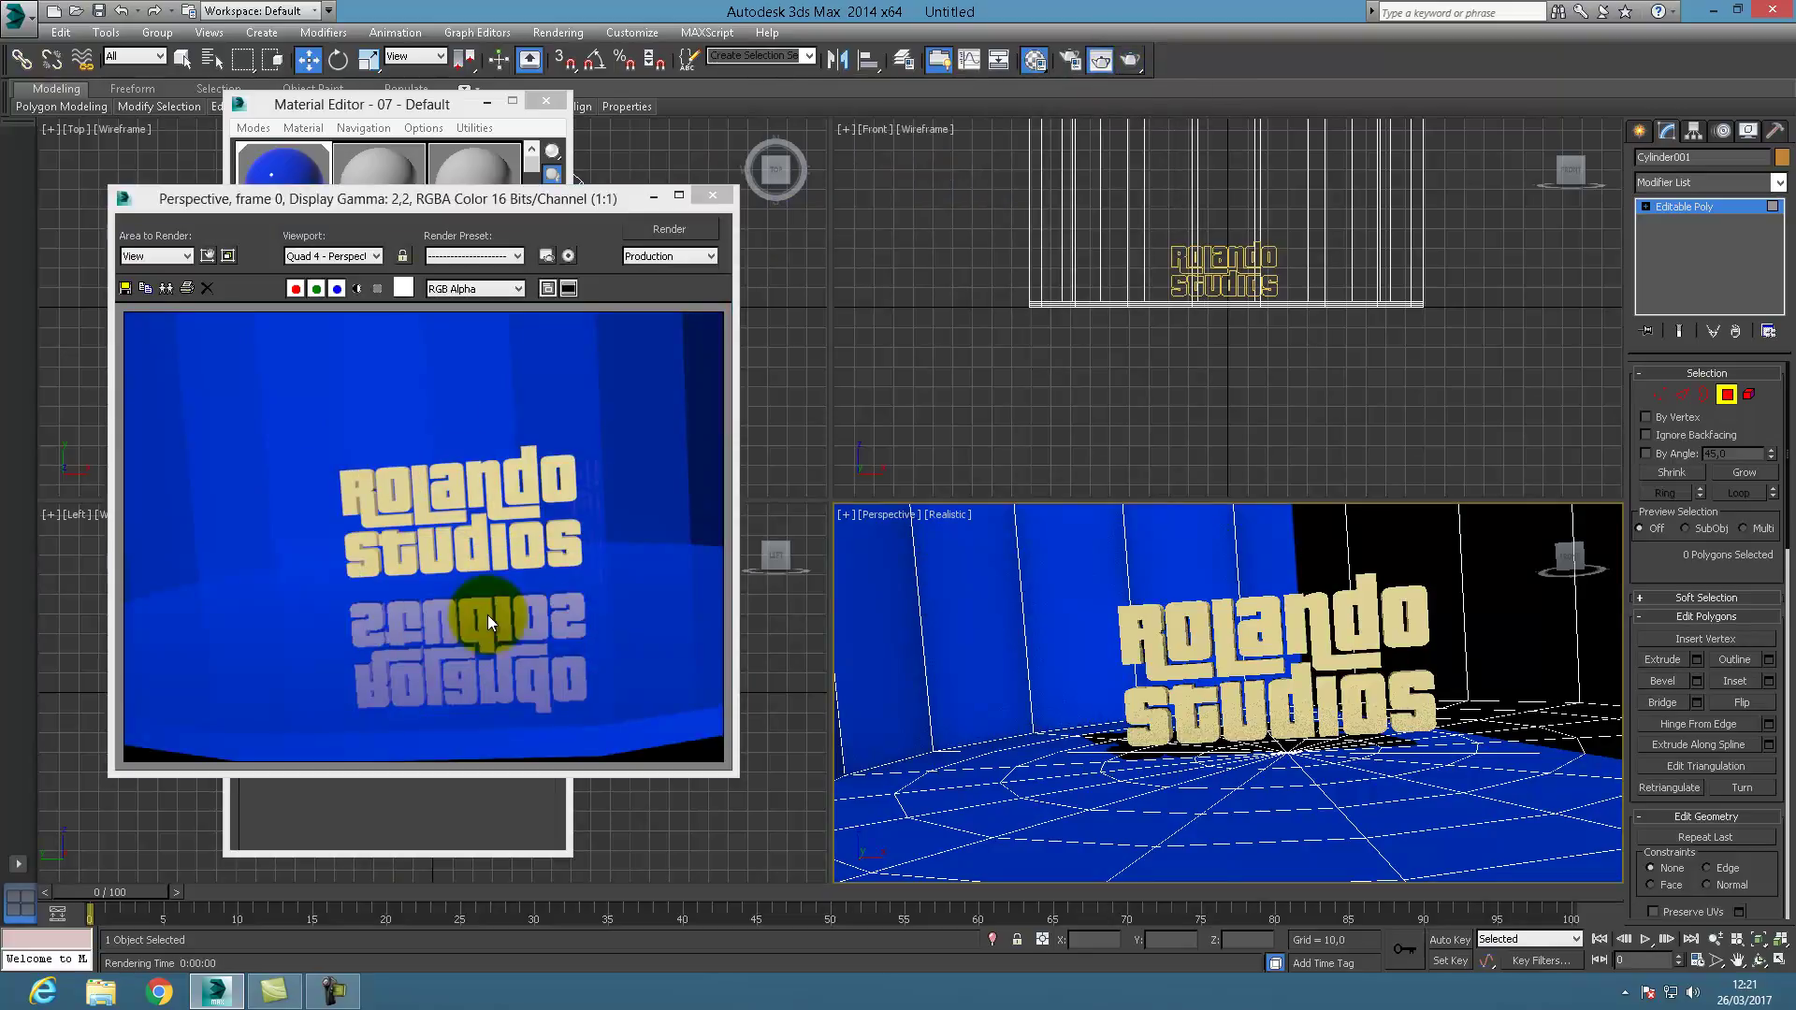
{"action": "left_click", "coordinate": [711, 194]}
Change the second sample slot's material to Architectural with the Ceramic Tile, Glazed template.
{"action": "left_click", "coordinate": [382, 185]}
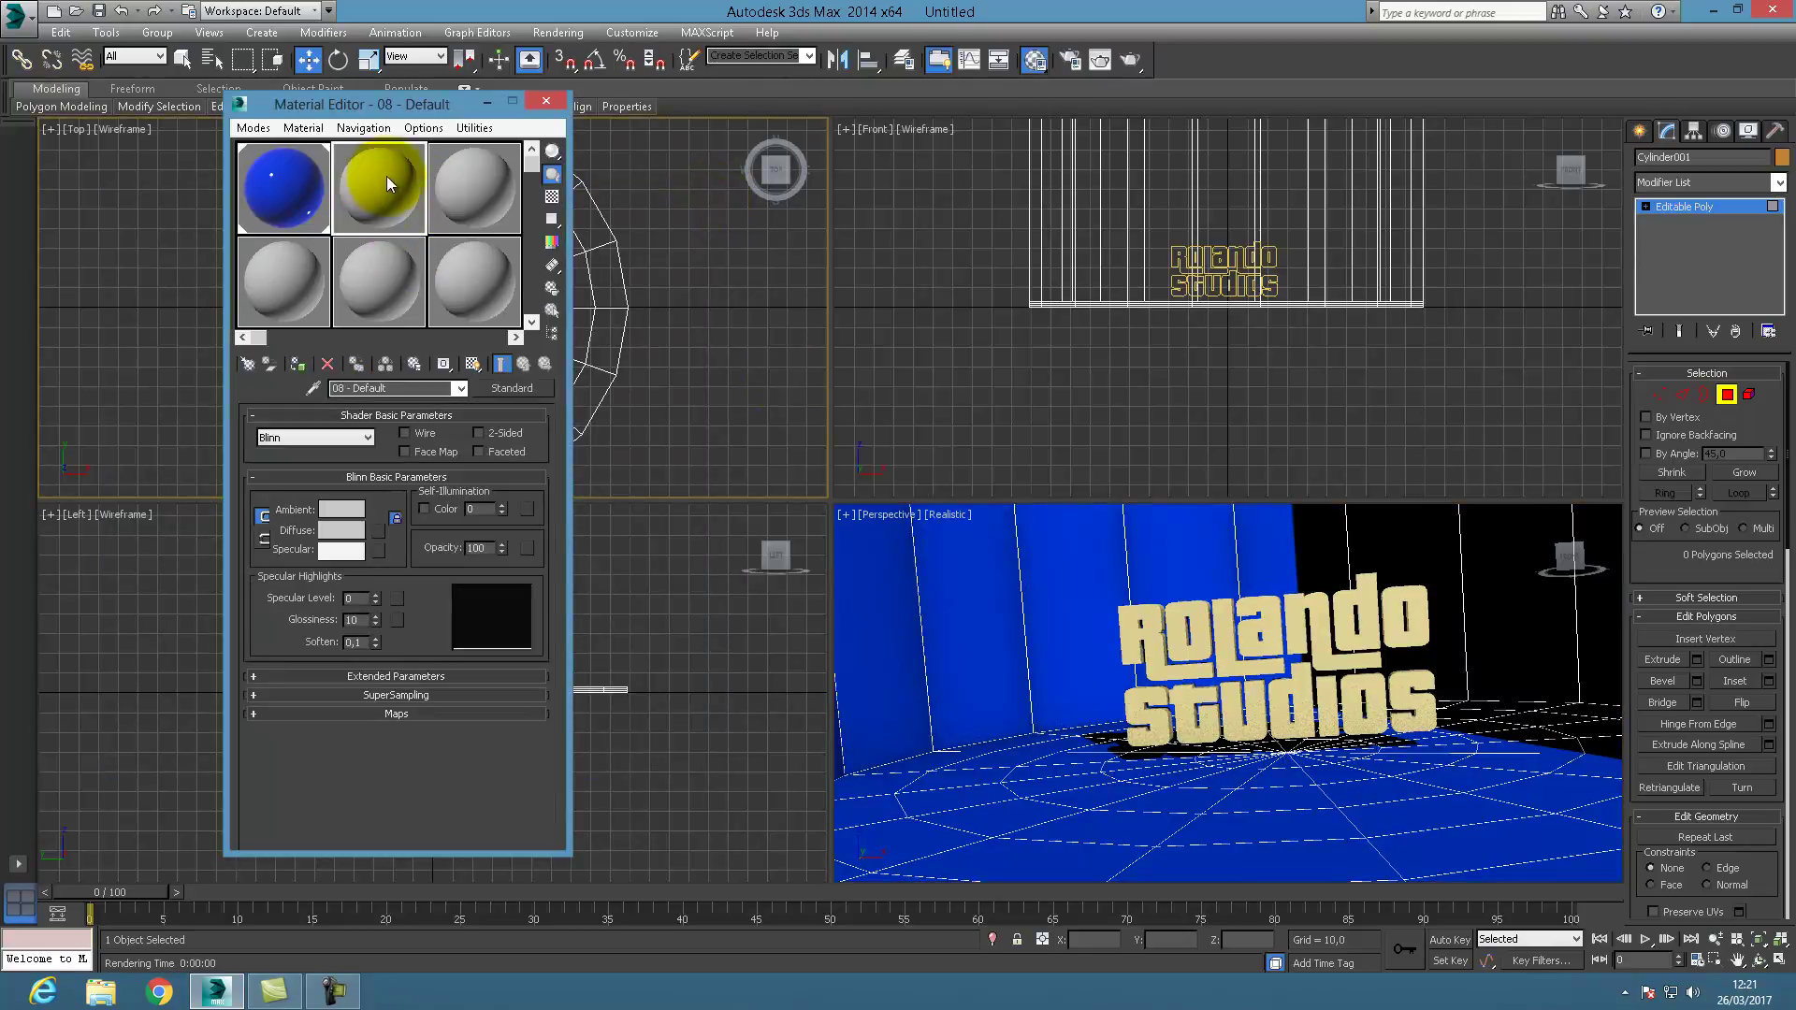
{"action": "left_click", "coordinate": [505, 392]}
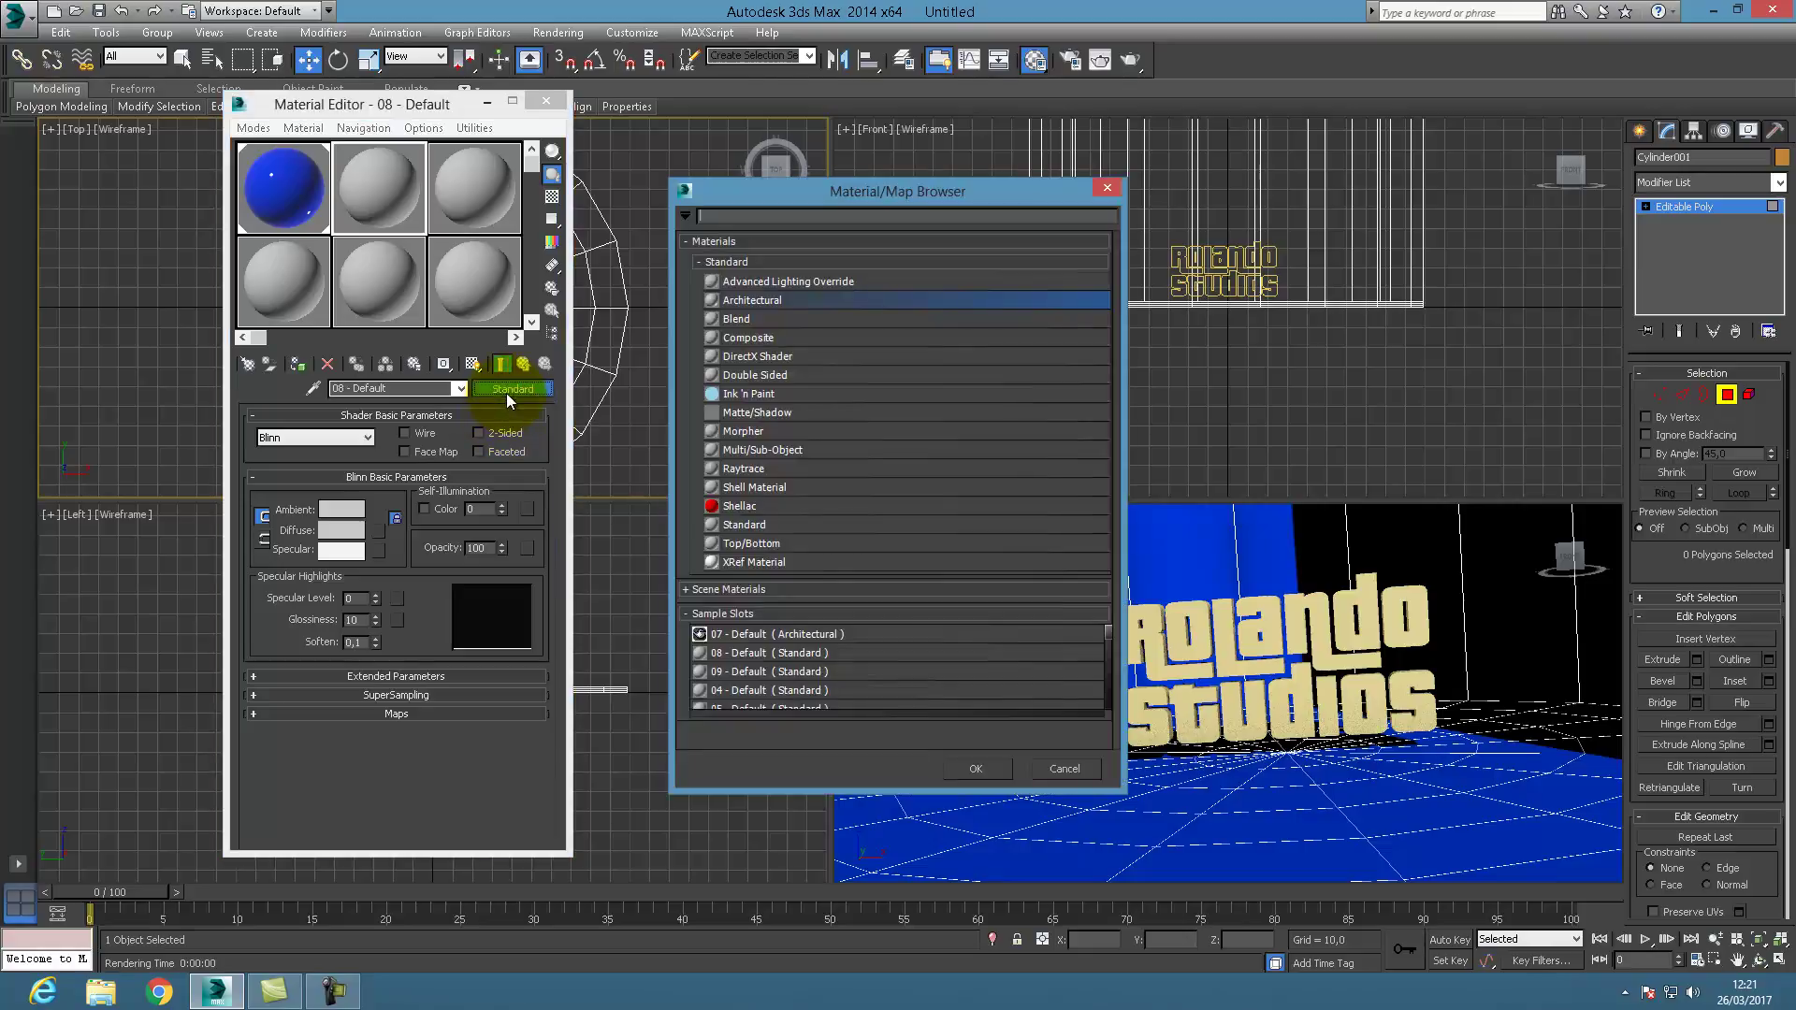
{"action": "double_click", "coordinate": [757, 300]}
{"action": "left_click", "coordinate": [473, 439]}
{"action": "left_click", "coordinate": [473, 456]}
Set the second material's diffuse colour to bright yellow and assign it to the "Rolando" text.
{"action": "left_click", "coordinate": [378, 486]}
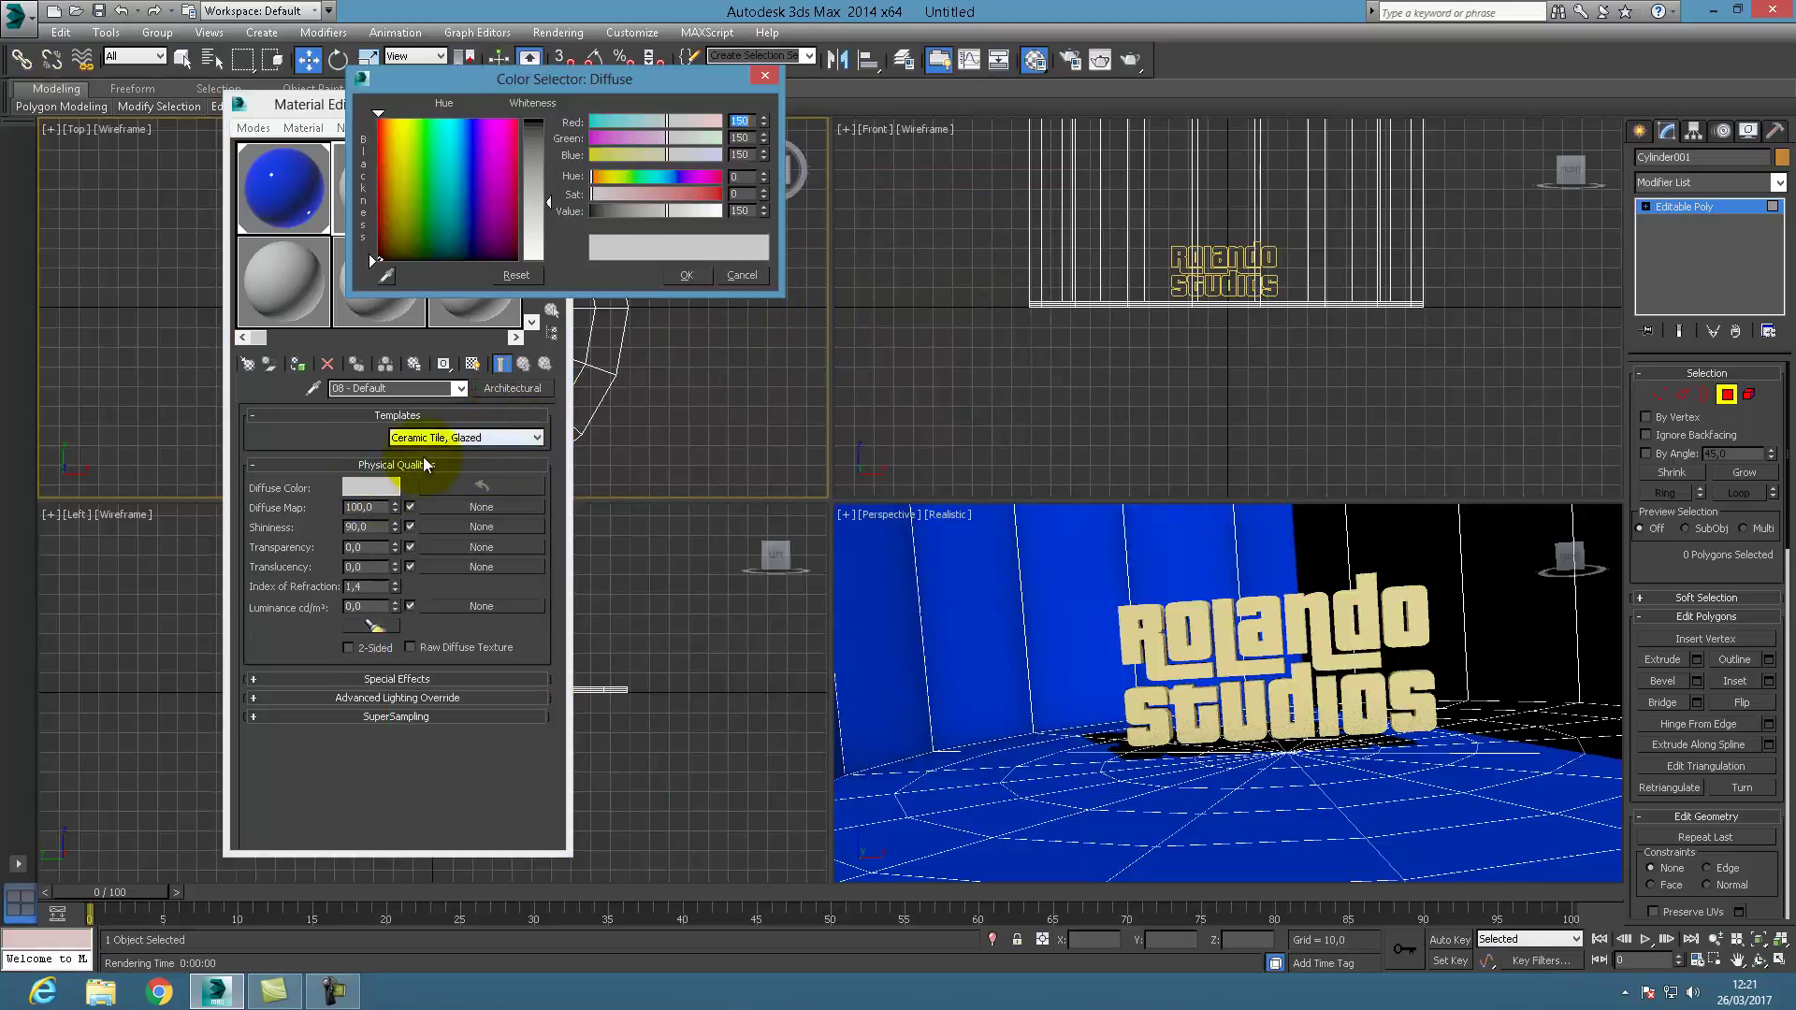
{"action": "left_click_drag", "start_coordinate": [402, 137], "coordinate": [402, 120]}
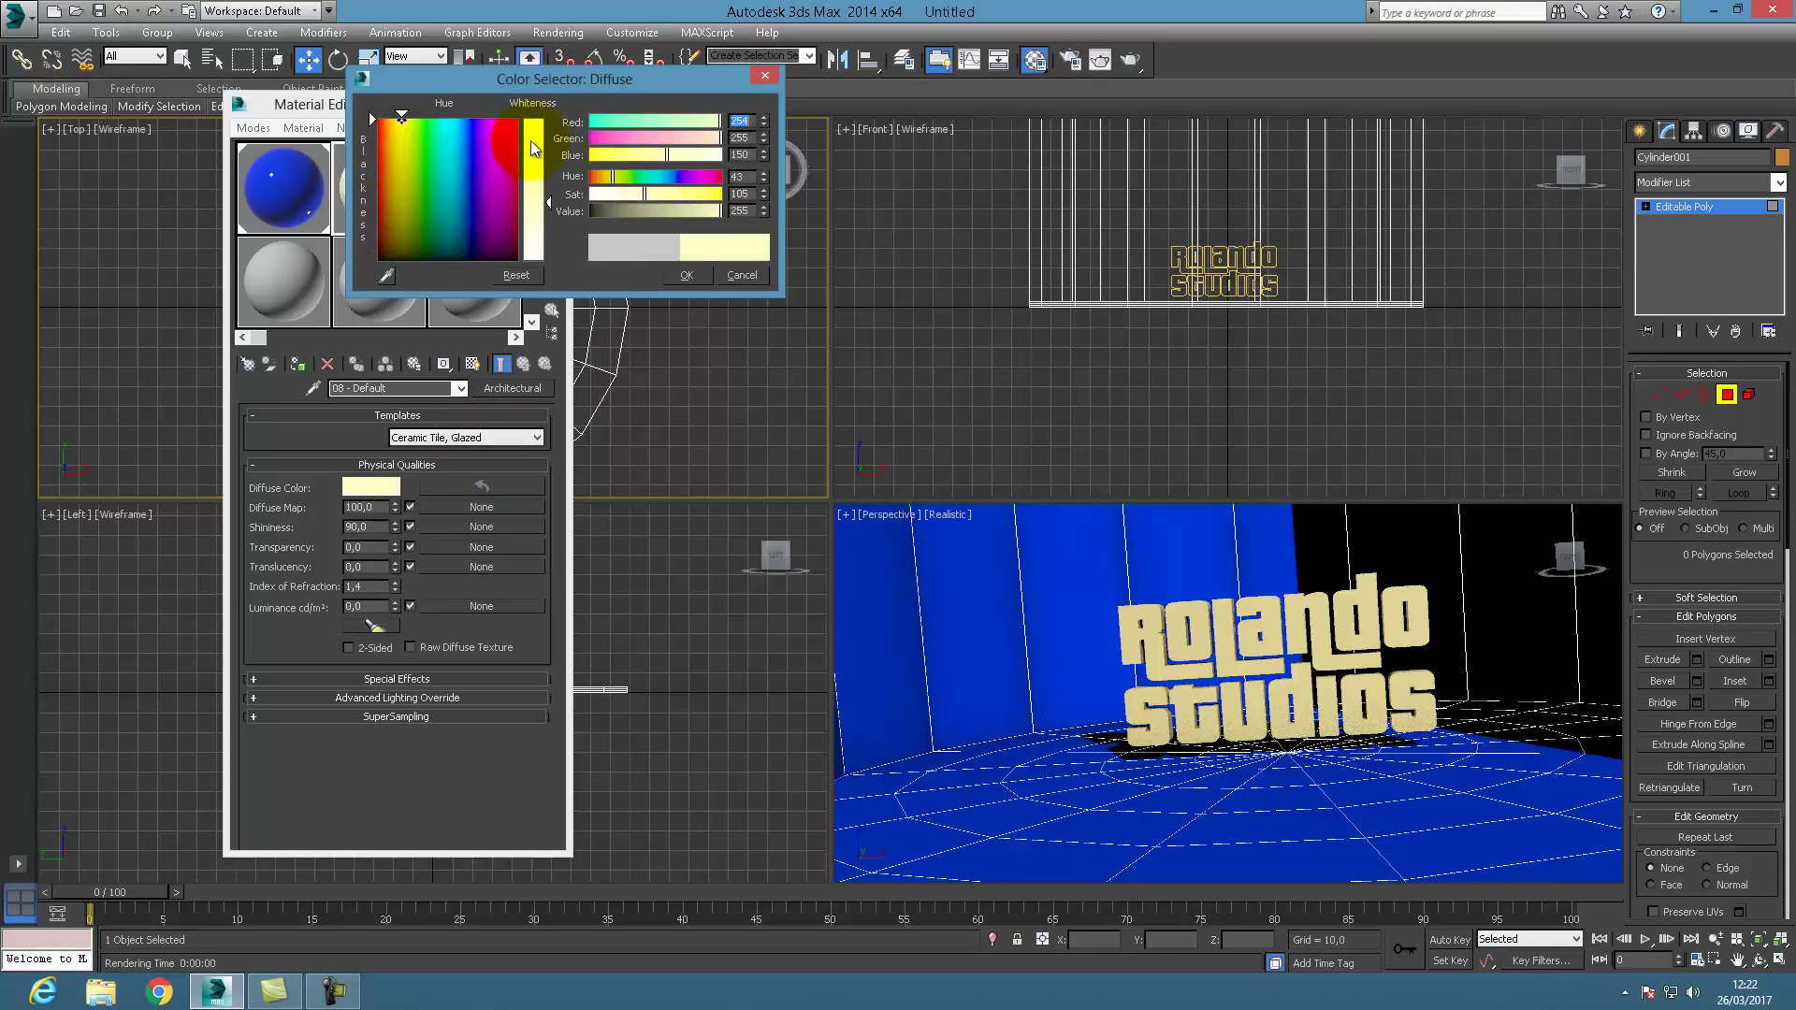
{"action": "left_click_drag", "start_coordinate": [525, 142], "coordinate": [530, 118]}
{"action": "left_click", "coordinate": [683, 275]}
{"action": "left_click_drag", "start_coordinate": [393, 225], "coordinate": [1152, 626]}
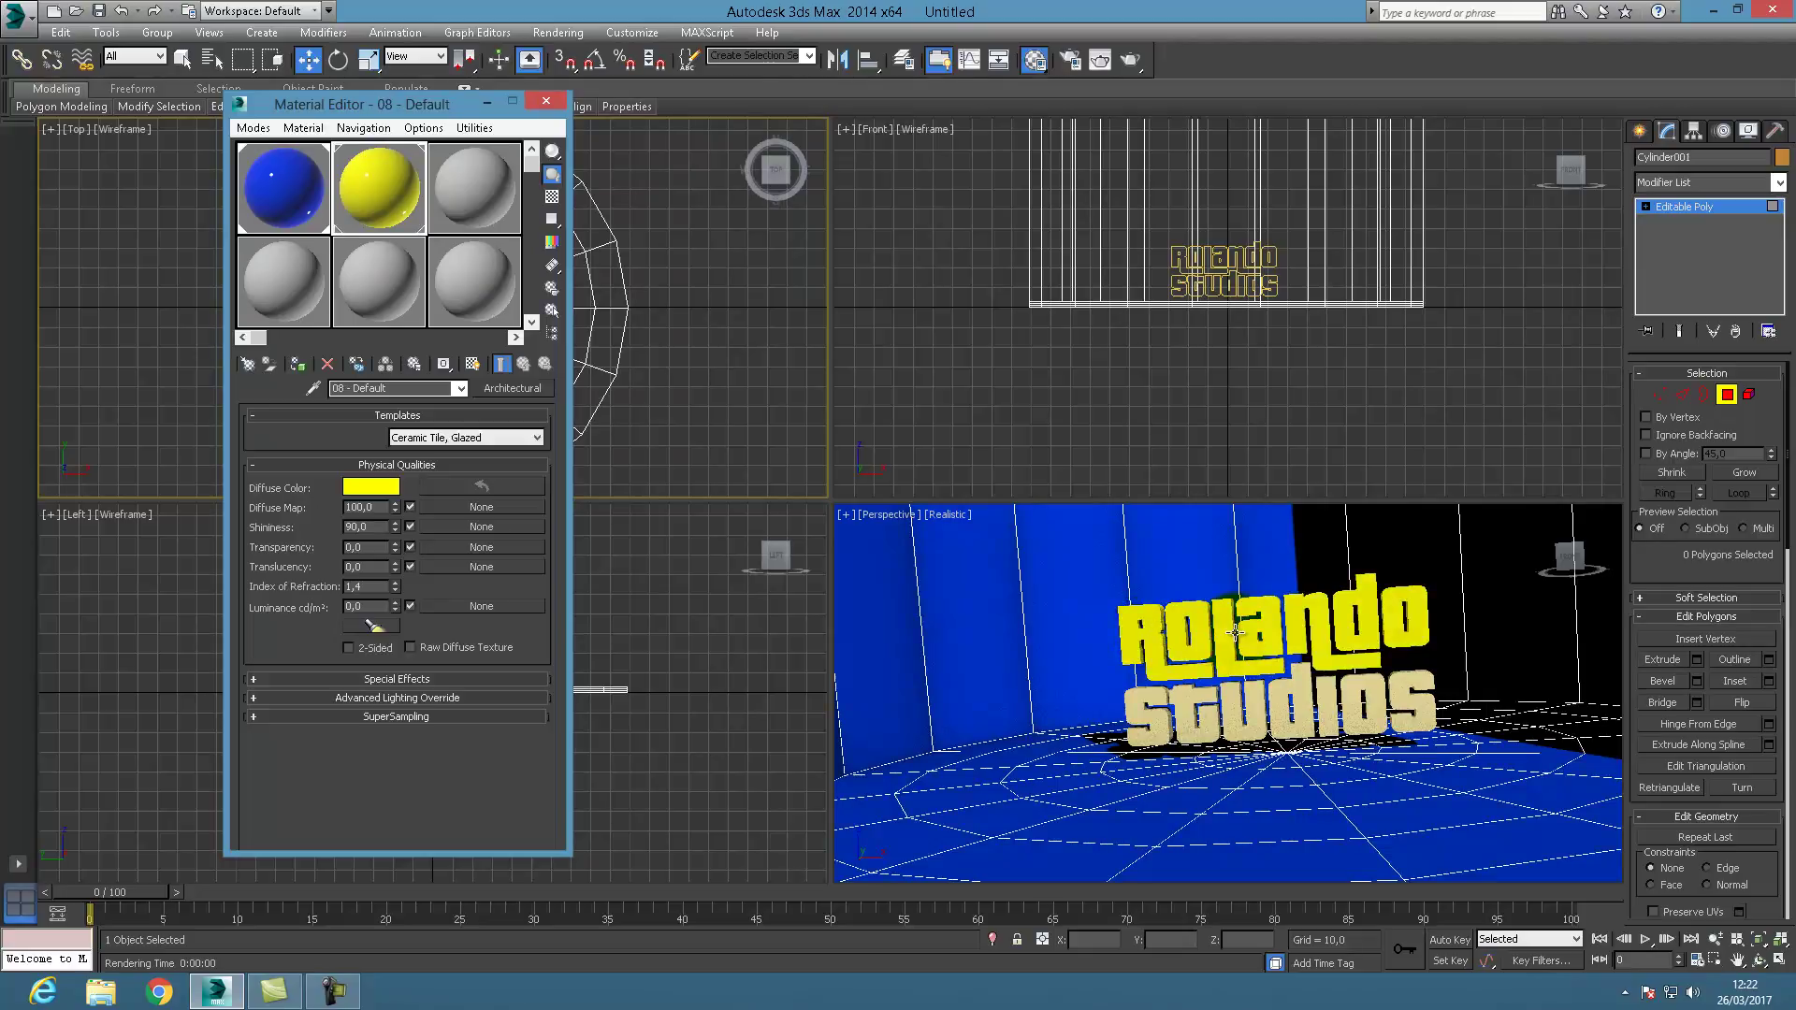
Change the third sample slot's material to Architectural with the Ceramic Tile, Glazed template.
{"action": "left_click_drag", "start_coordinate": [451, 225], "coordinate": [479, 192]}
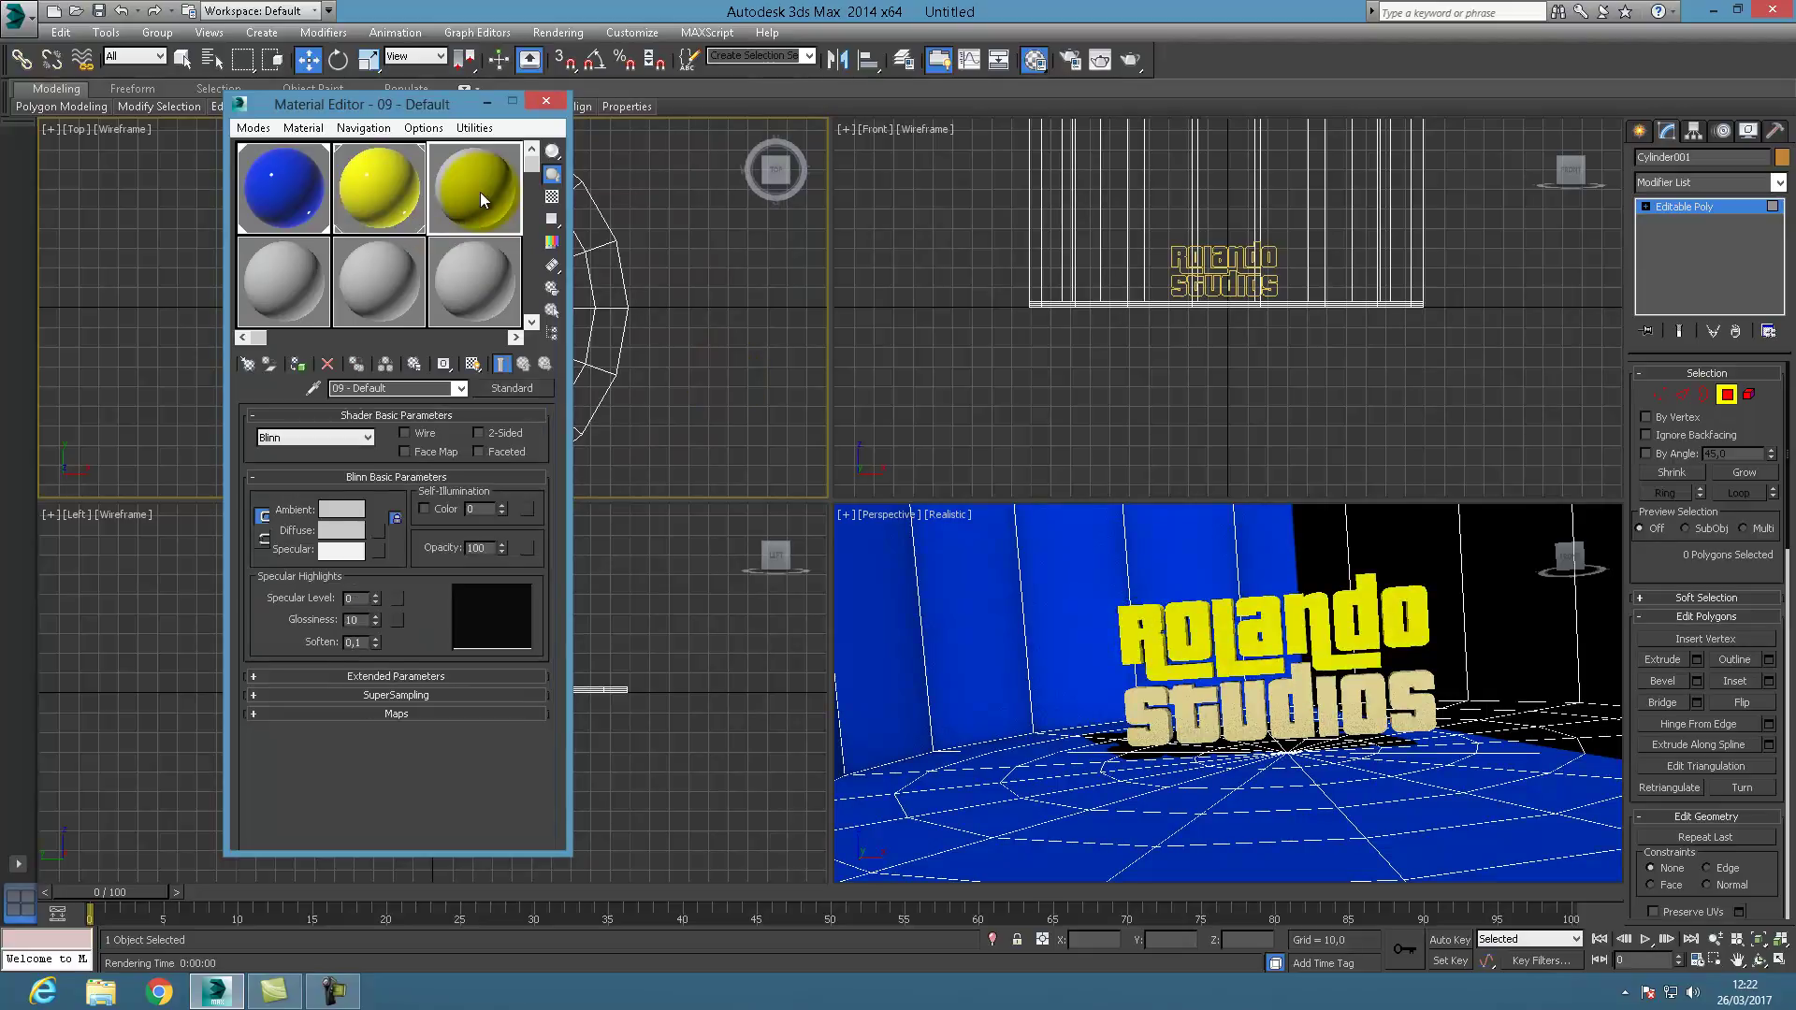
{"action": "left_click", "coordinate": [532, 389]}
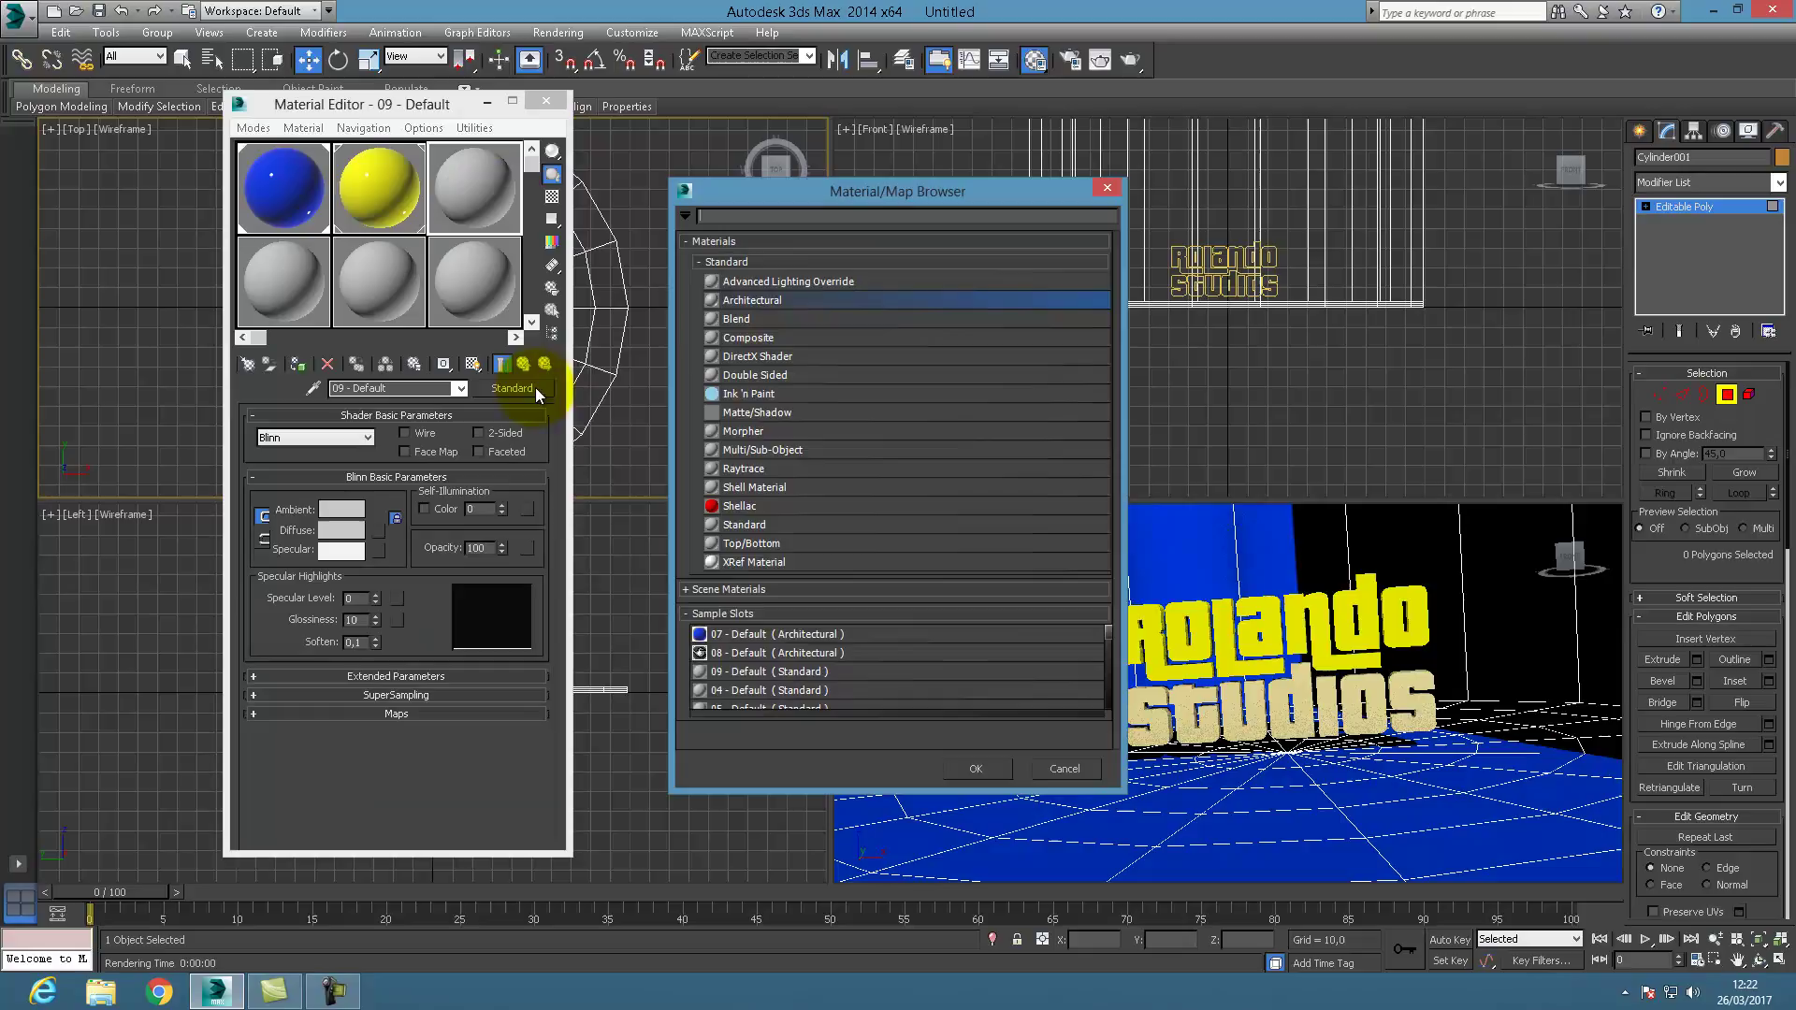
{"action": "double_click", "coordinate": [776, 300]}
{"action": "left_click", "coordinate": [463, 441]}
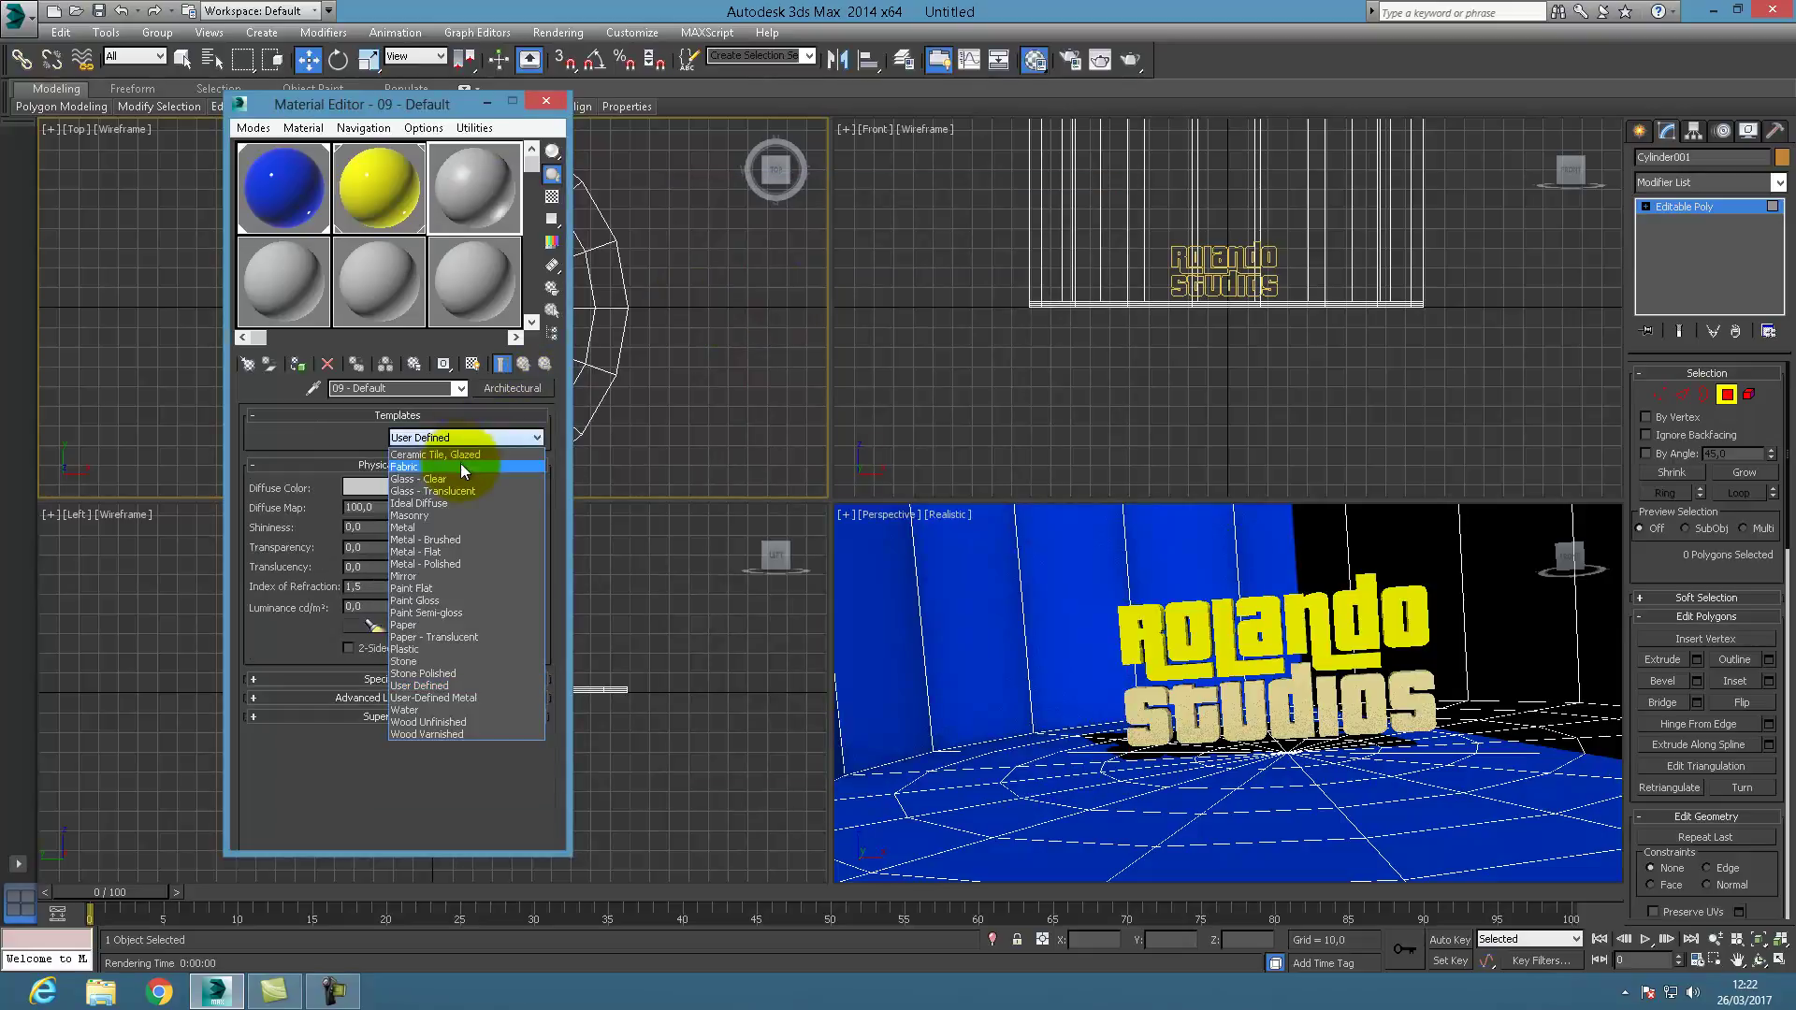
{"action": "left_click", "coordinate": [462, 452]}
Set the third material's diffuse colour to pure red and assign it to the "Studios" text.
{"action": "left_click", "coordinate": [376, 486]}
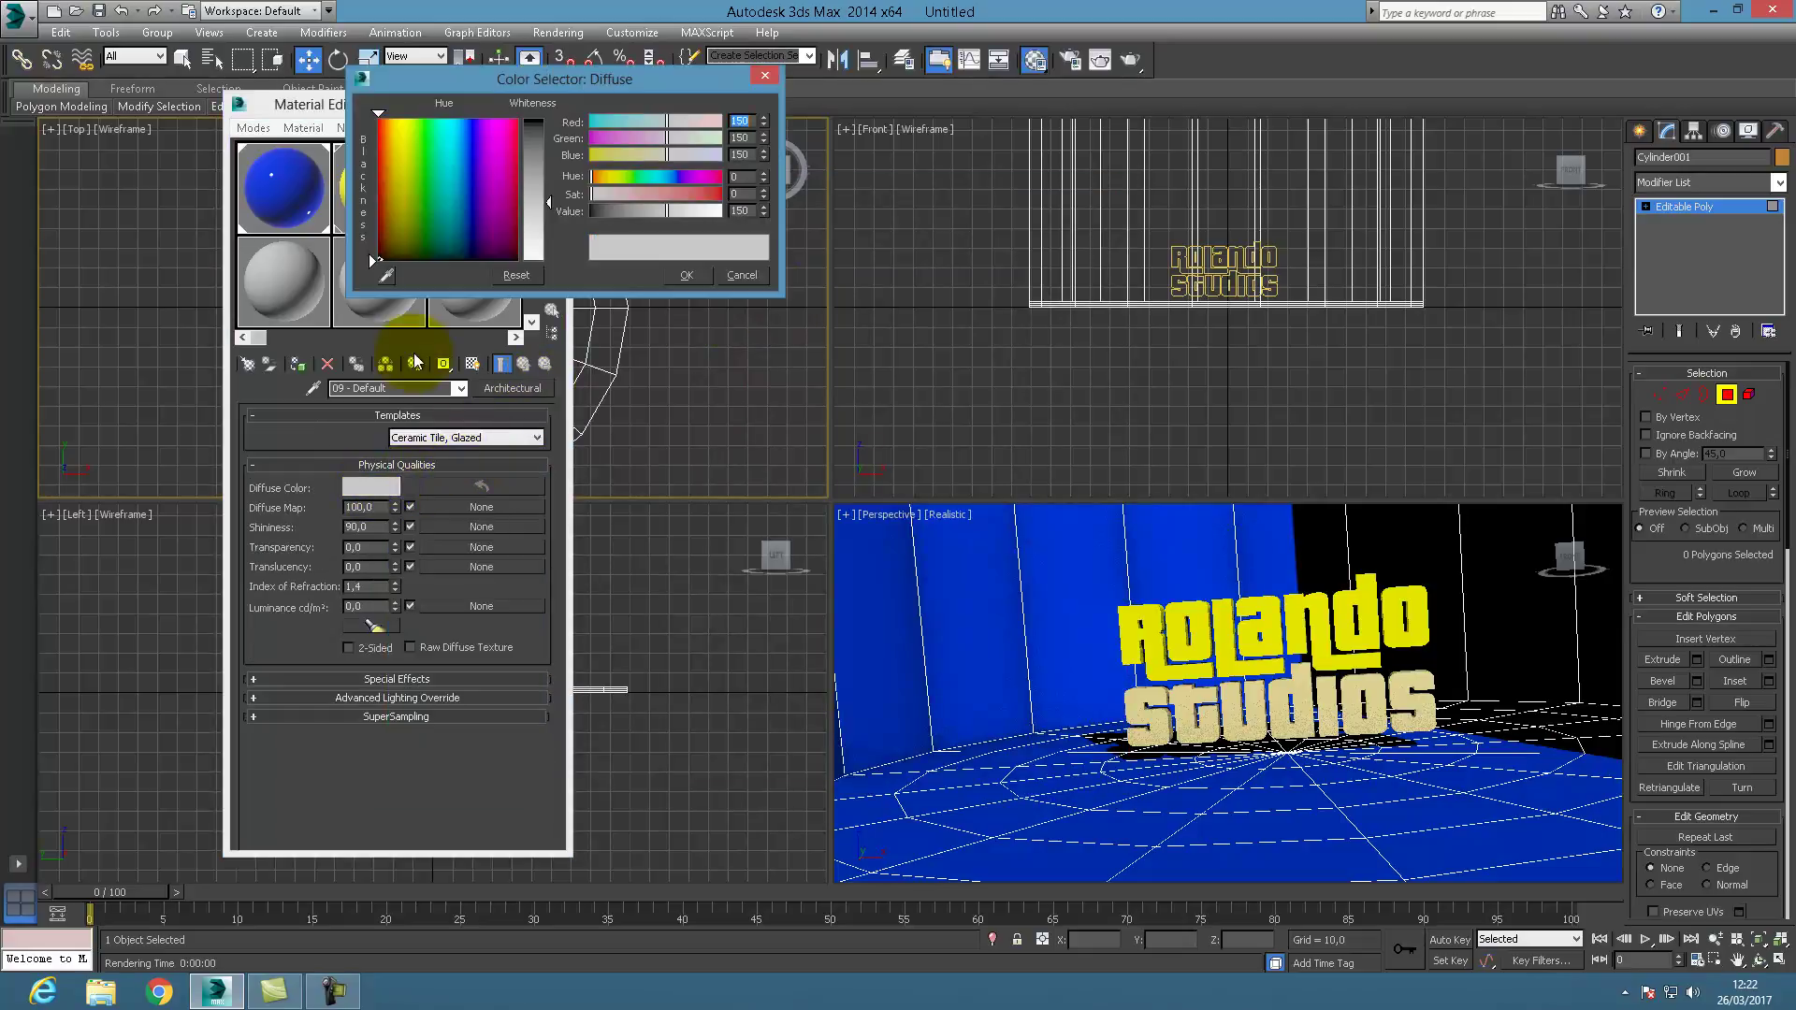
{"action": "left_click_drag", "start_coordinate": [501, 161], "coordinate": [518, 120]}
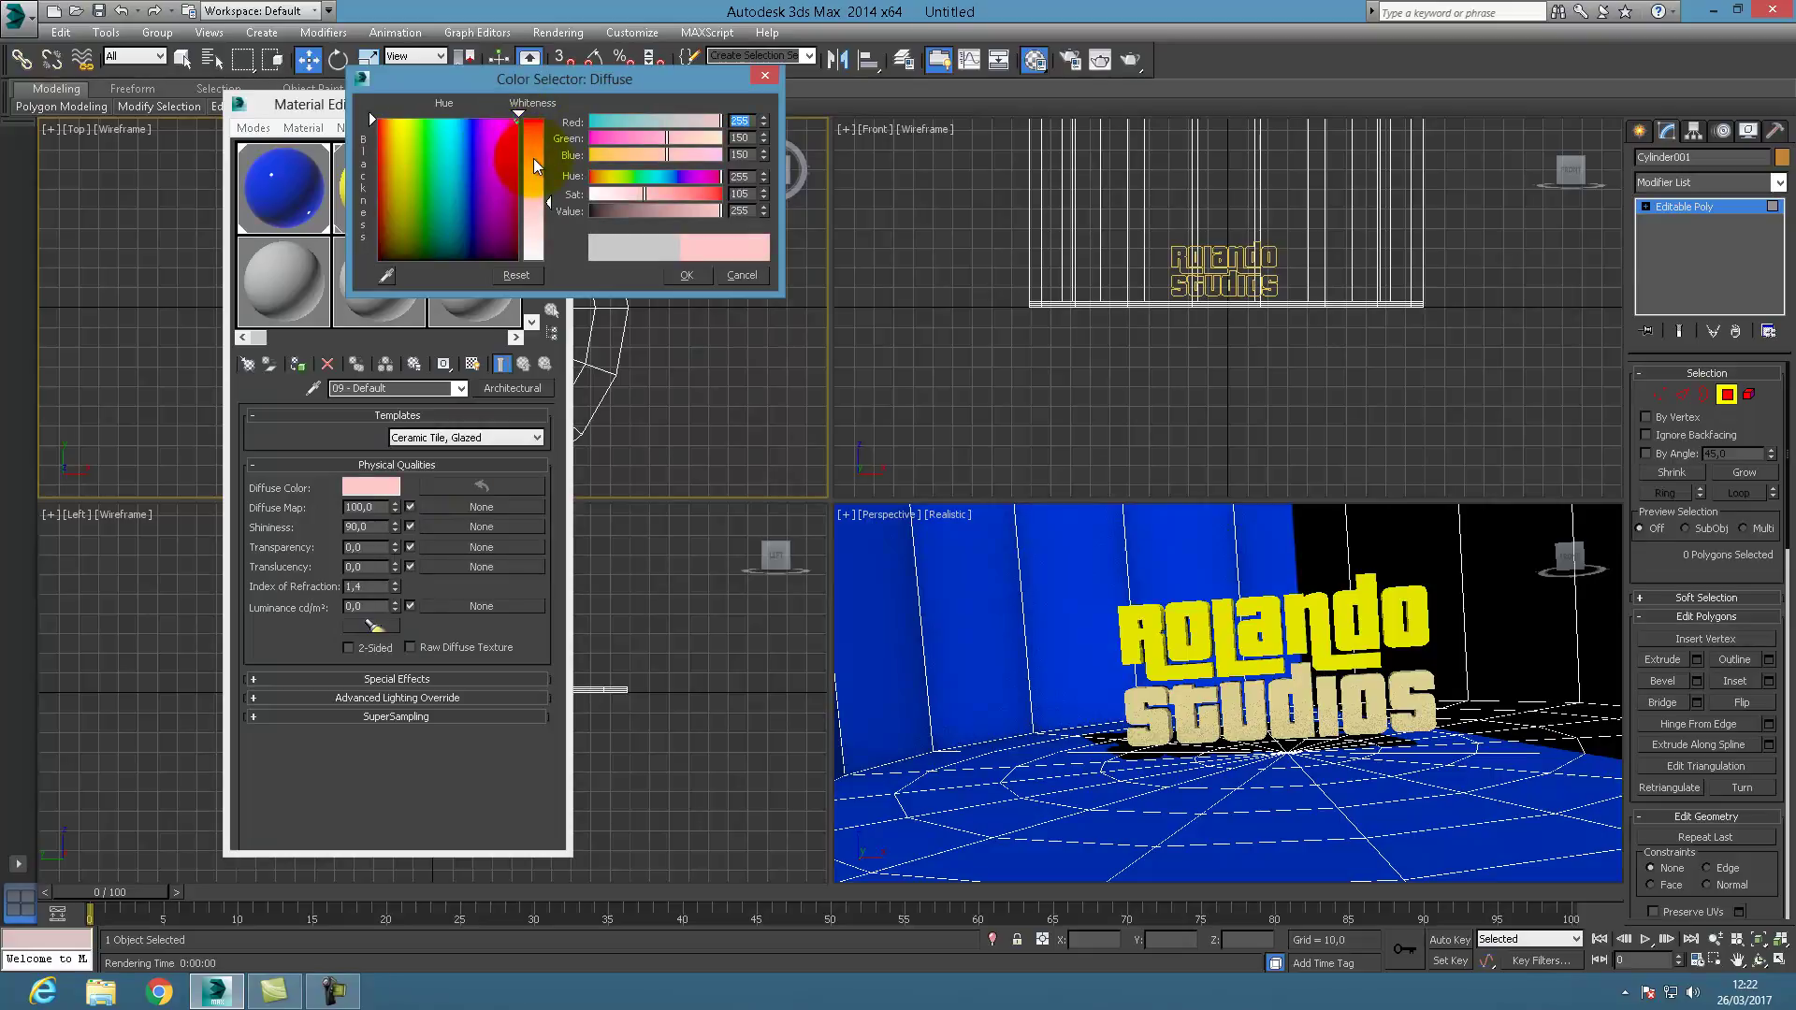
{"action": "left_click_drag", "start_coordinate": [551, 201], "coordinate": [557, 120]}
{"action": "left_click", "coordinate": [686, 275]}
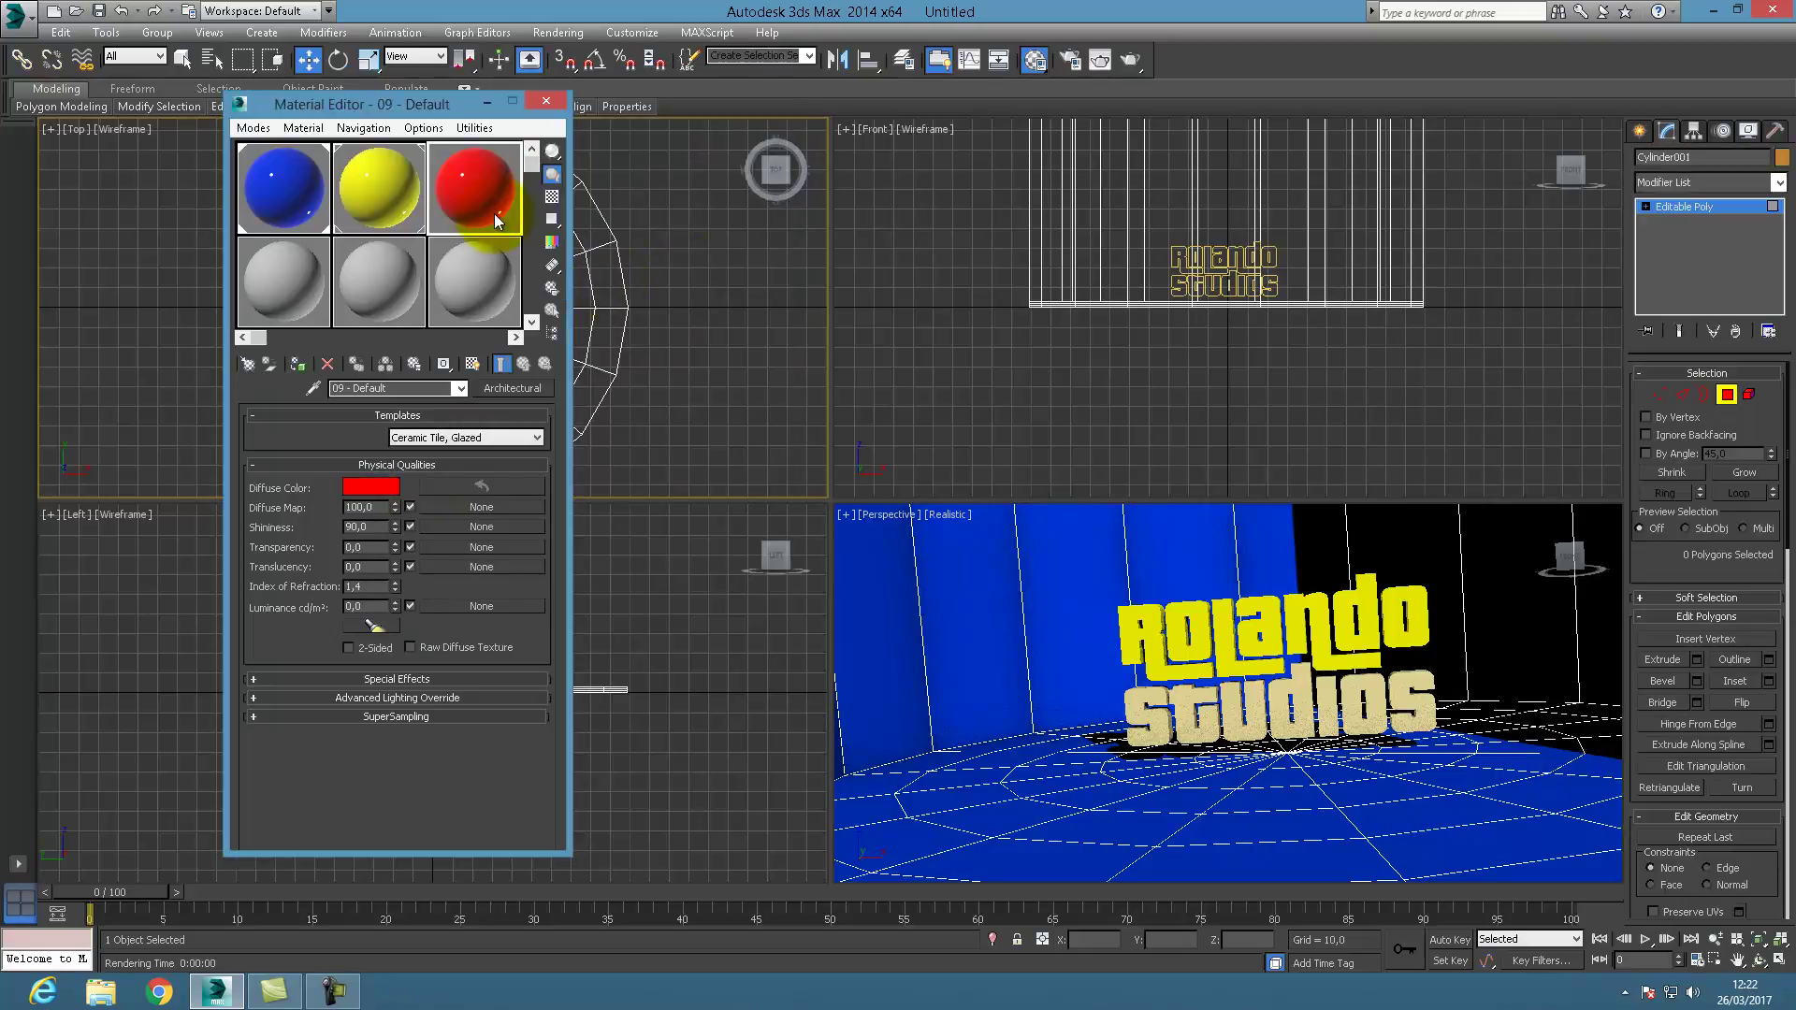
{"action": "left_click_drag", "start_coordinate": [475, 195], "coordinate": [1136, 707]}
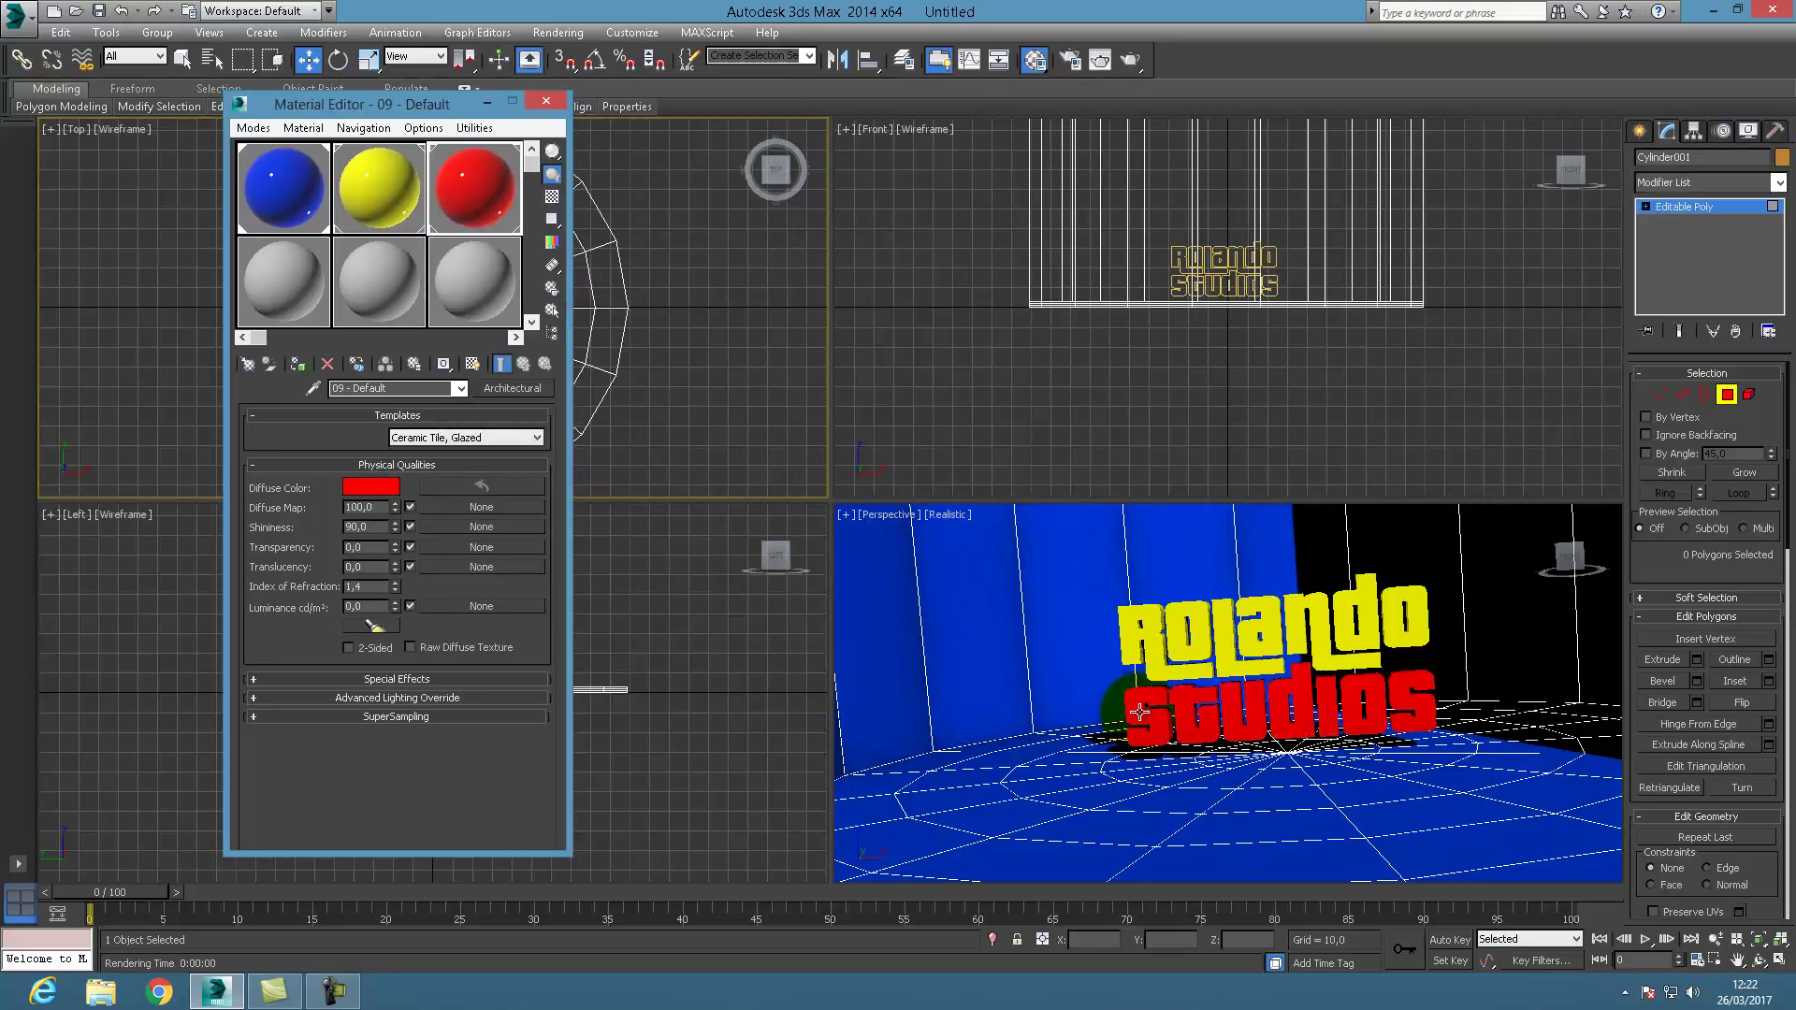
Render the top view and the perspective view to check the yellow and red text materials.
{"action": "left_click", "coordinate": [1130, 61]}
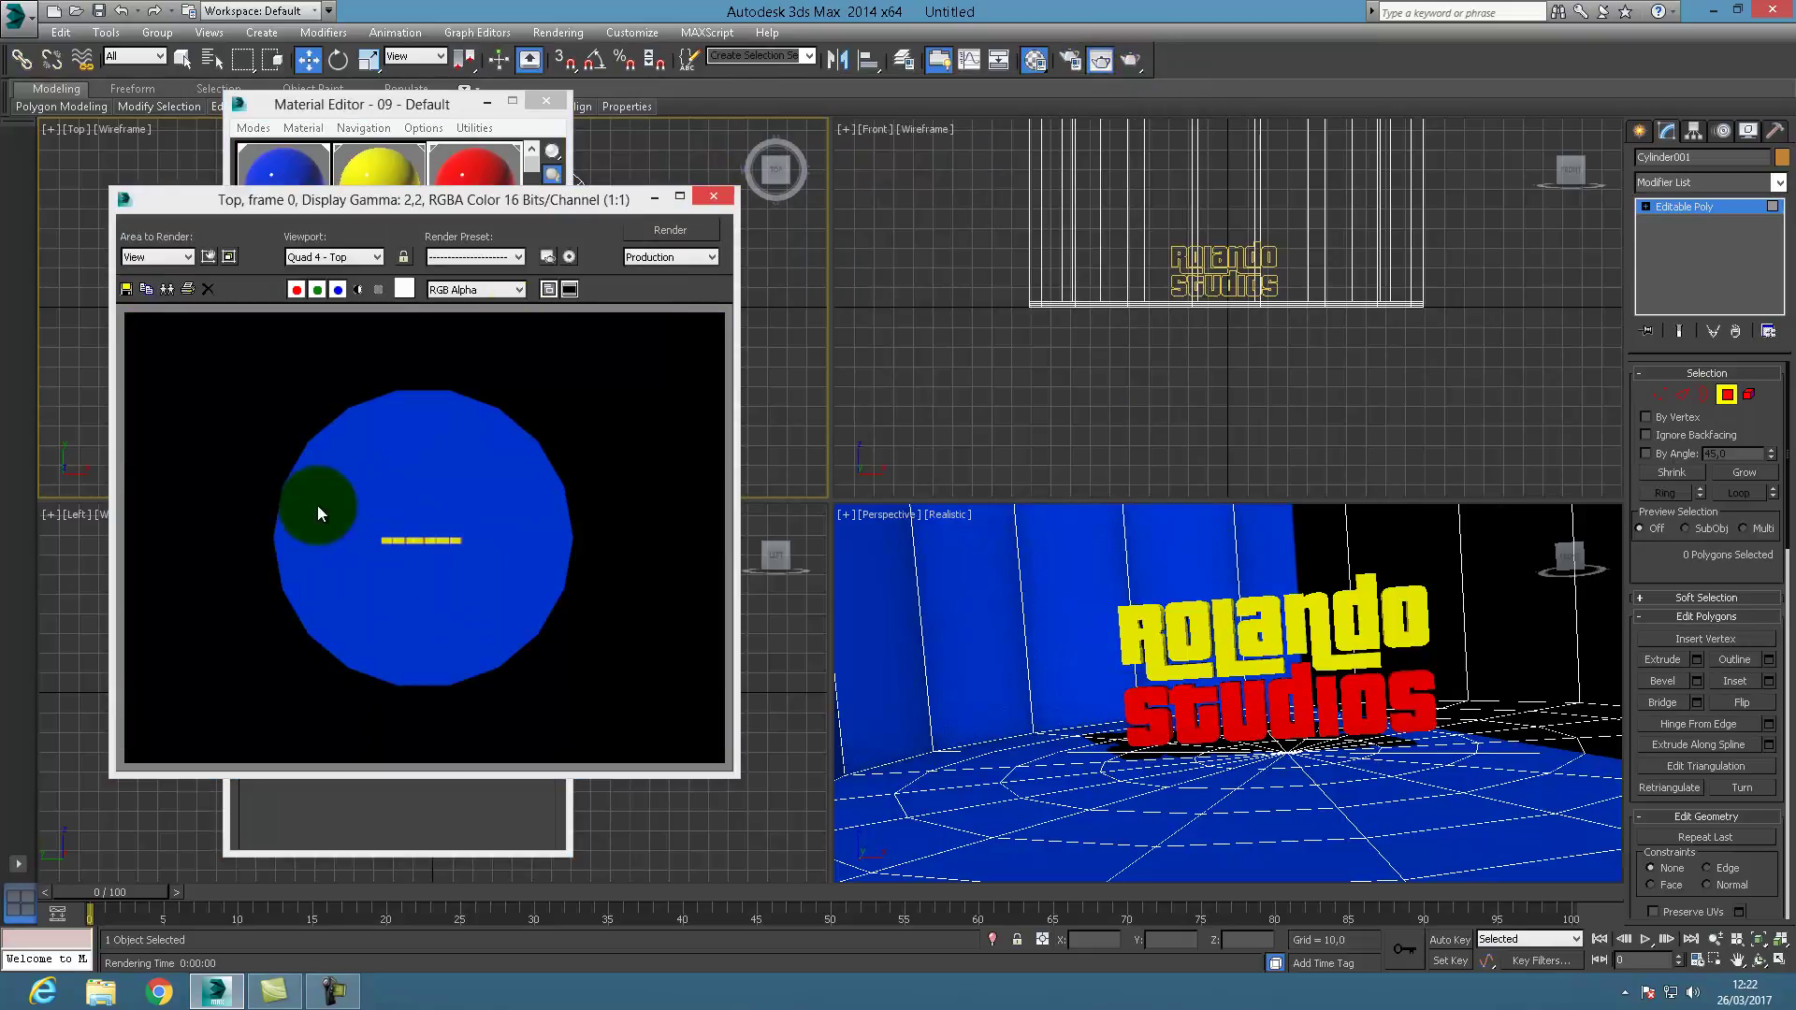
{"action": "left_click", "coordinate": [715, 197]}
{"action": "right_click", "coordinate": [1001, 545]}
{"action": "left_click", "coordinate": [1130, 61]}
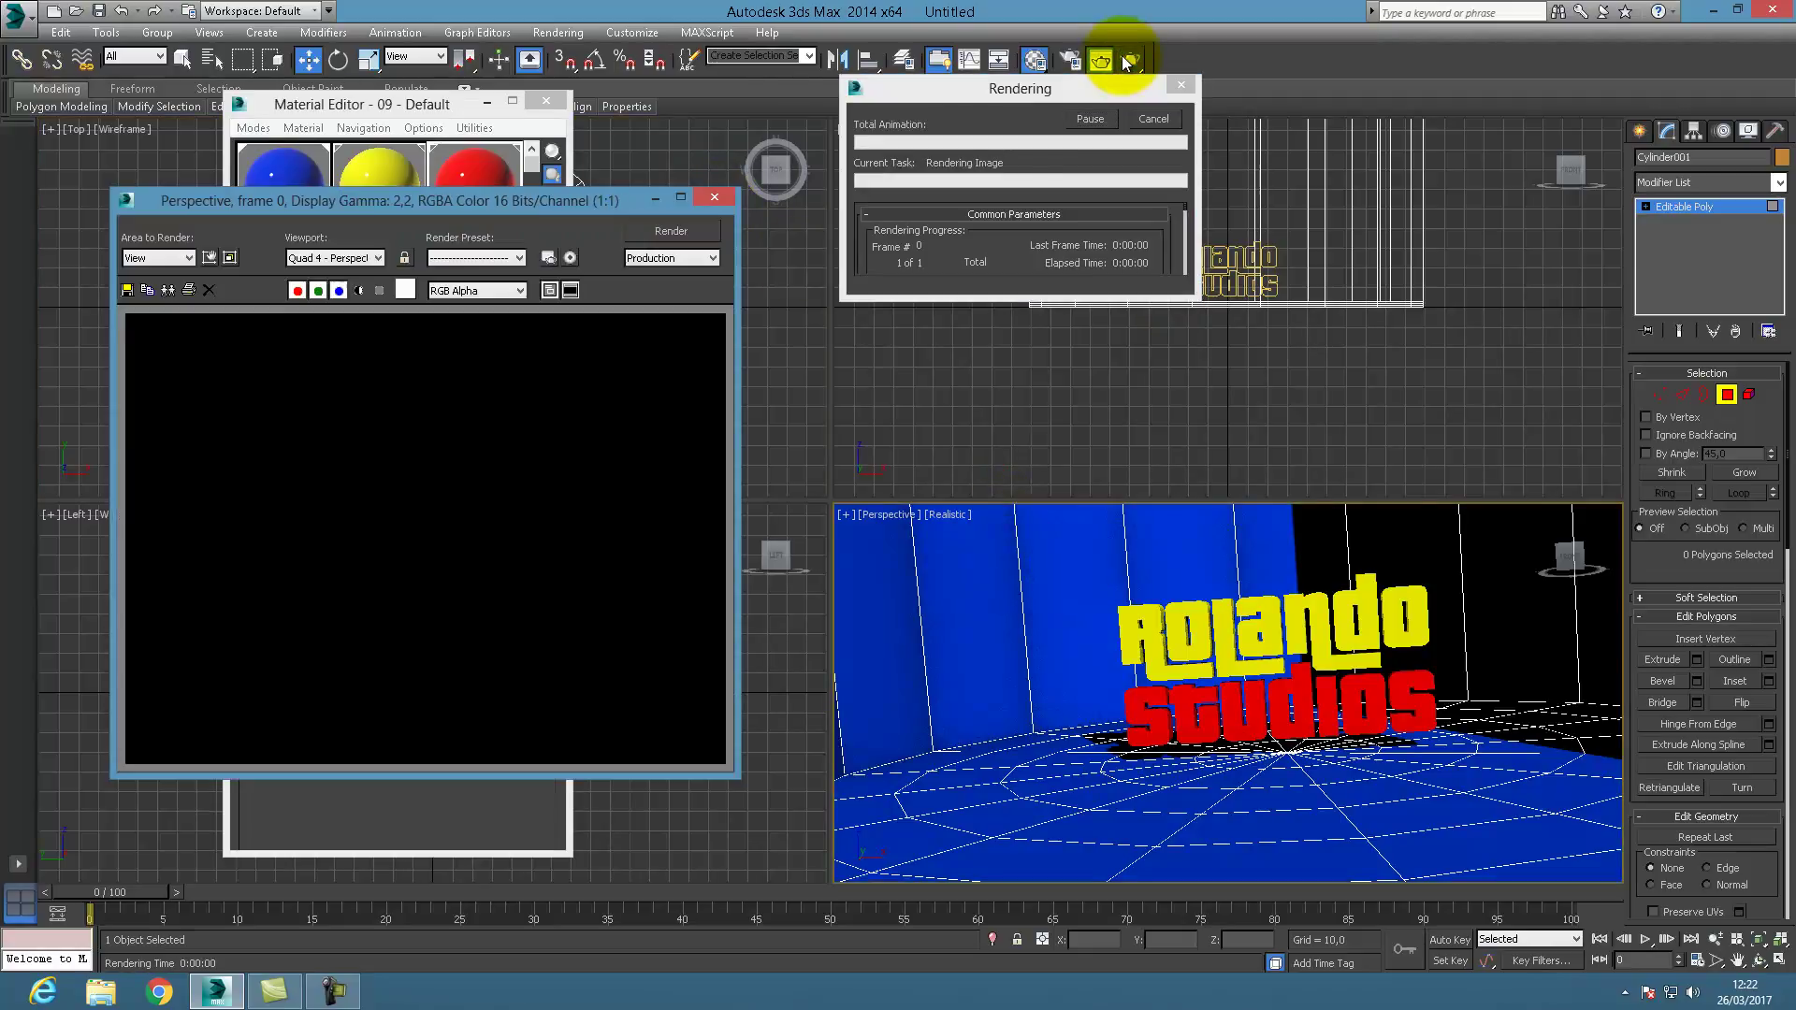
{"action": "left_click", "coordinate": [707, 201]}
Frame the text larger and more frontally in the perspective view and render it.
{"action": "left_click", "coordinate": [1719, 941]}
{"action": "left_click_drag", "start_coordinate": [1439, 690], "coordinate": [1528, 699]}
{"action": "left_click", "coordinate": [1758, 961]}
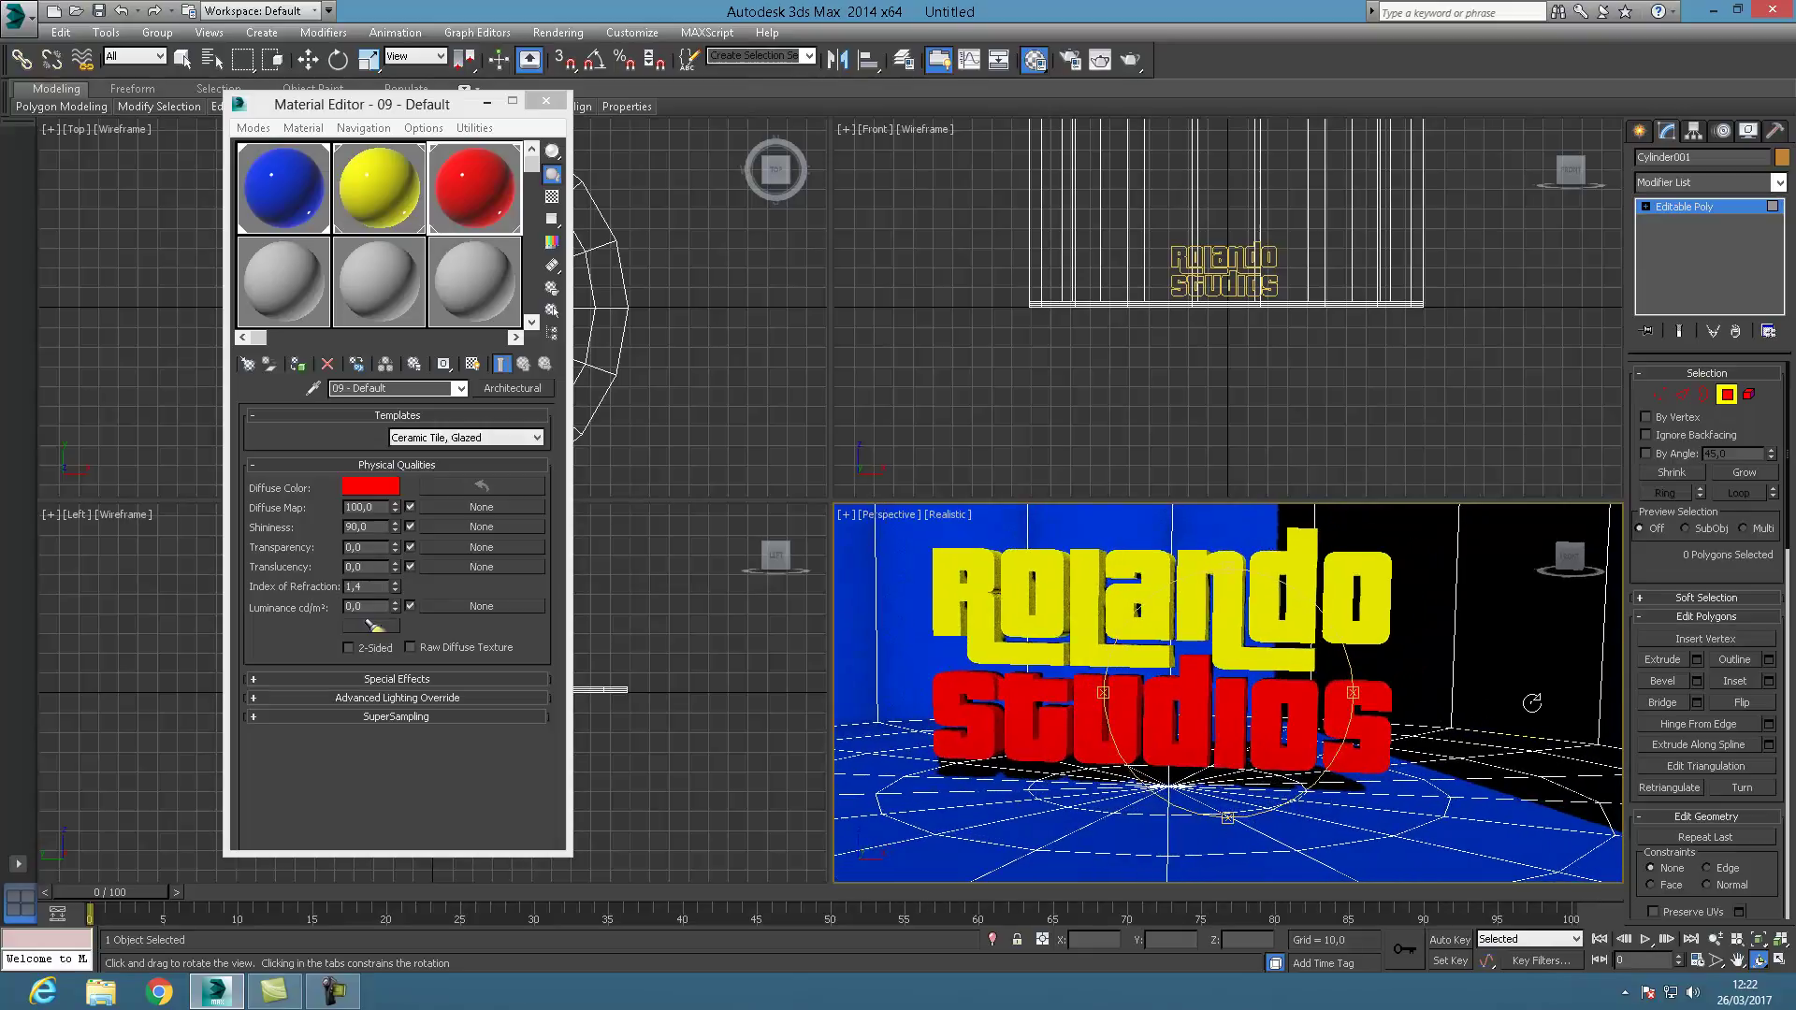
{"action": "left_click", "coordinate": [1736, 961]}
{"action": "left_click_drag", "start_coordinate": [1264, 650], "coordinate": [1297, 686]}
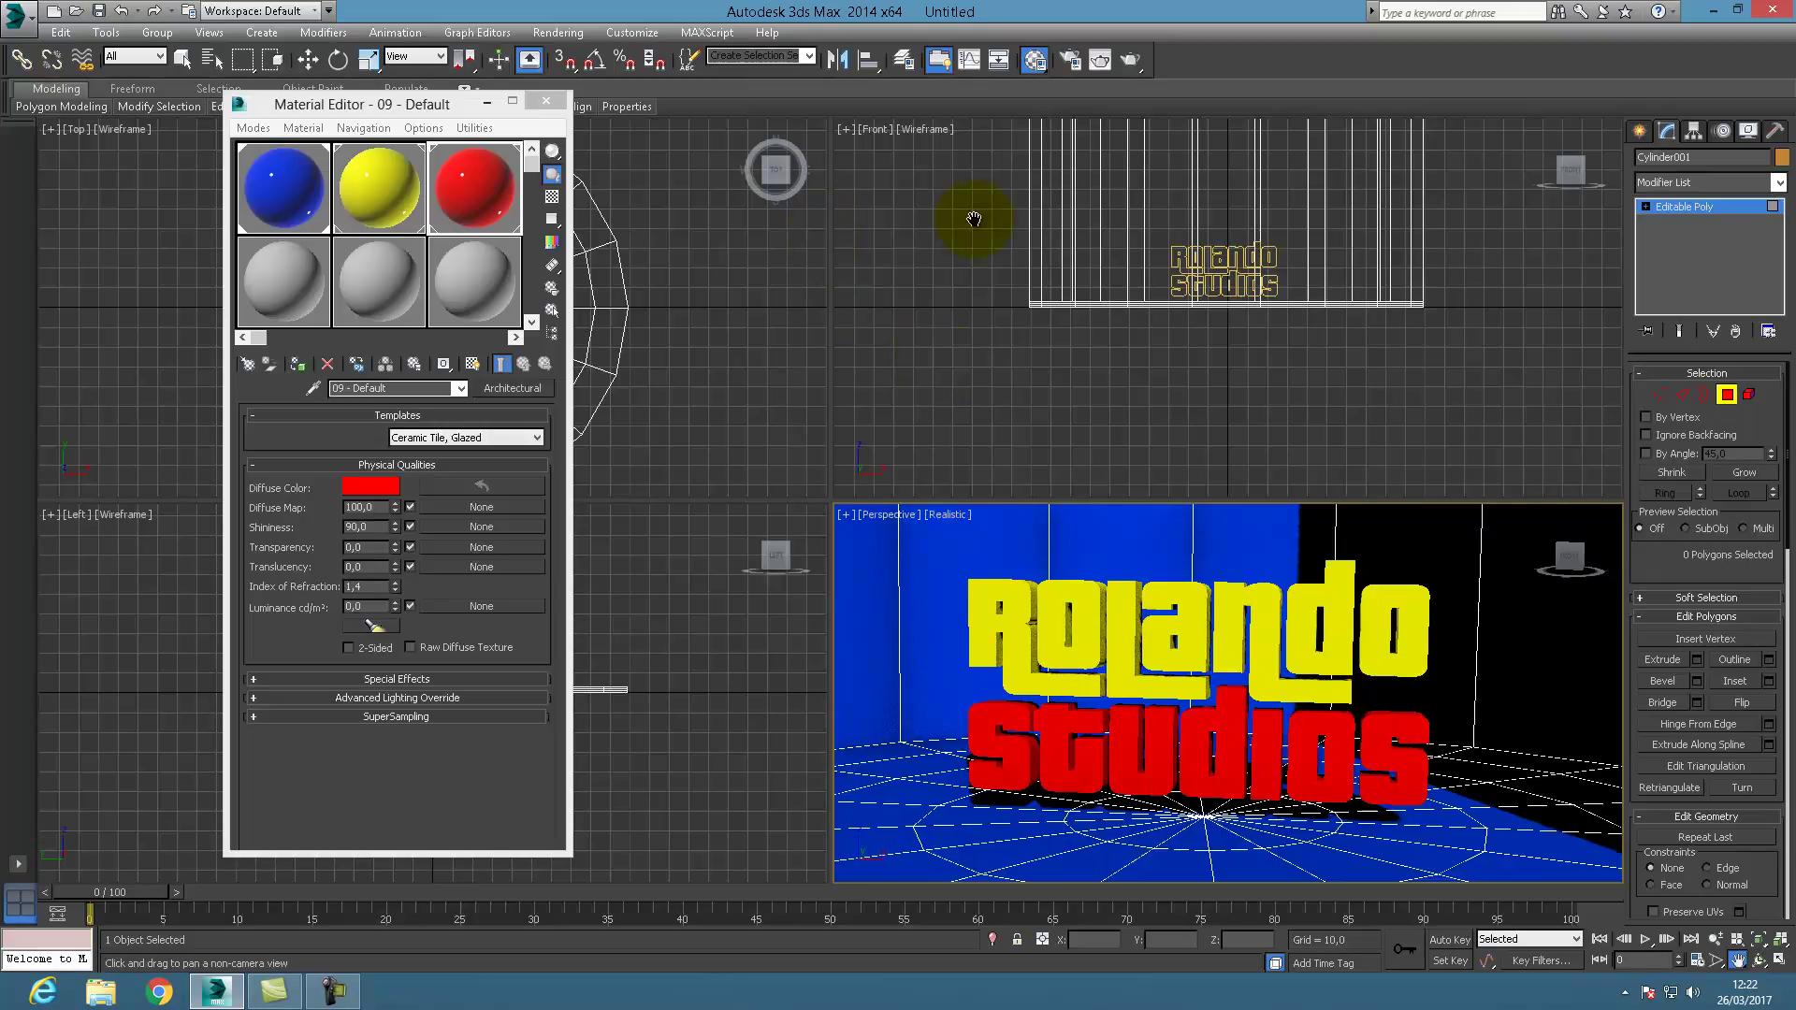
{"action": "left_click", "coordinate": [1129, 61]}
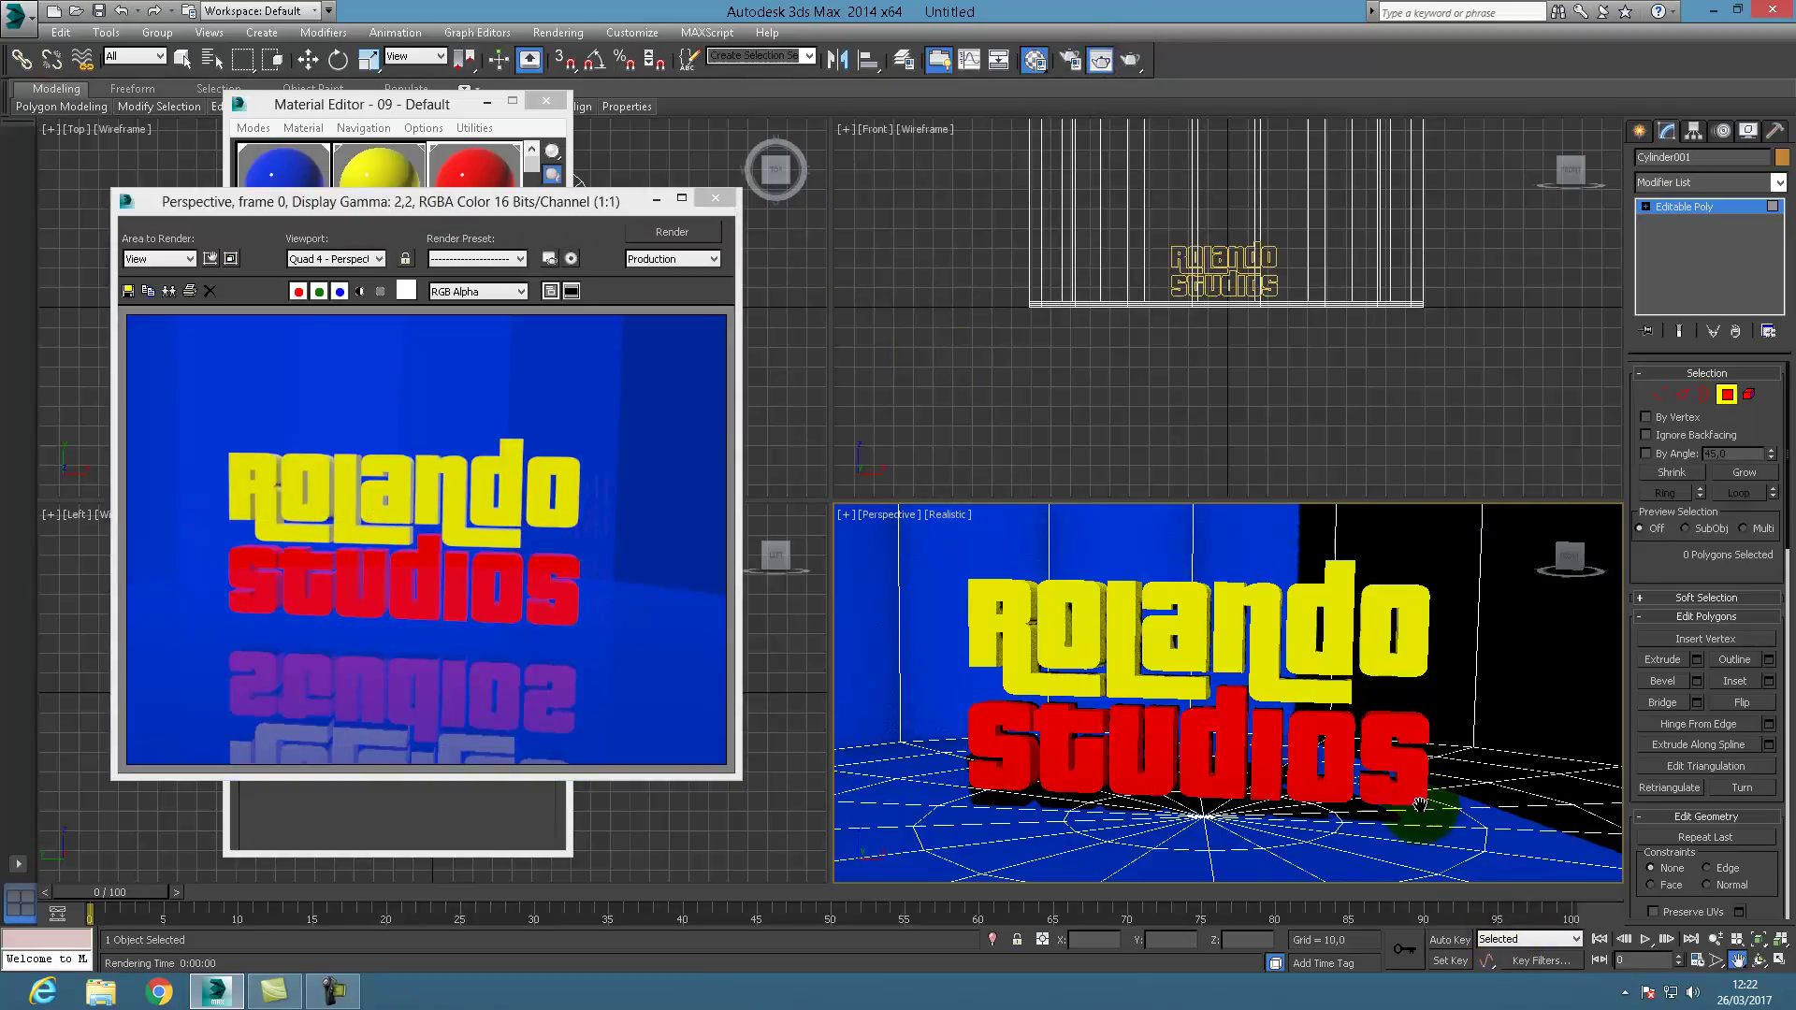
Render the perspective view again with the text seen at an angle that shows its depth.
{"action": "left_click", "coordinate": [1758, 960]}
{"action": "left_click_drag", "start_coordinate": [1220, 714], "coordinate": [1295, 717]}
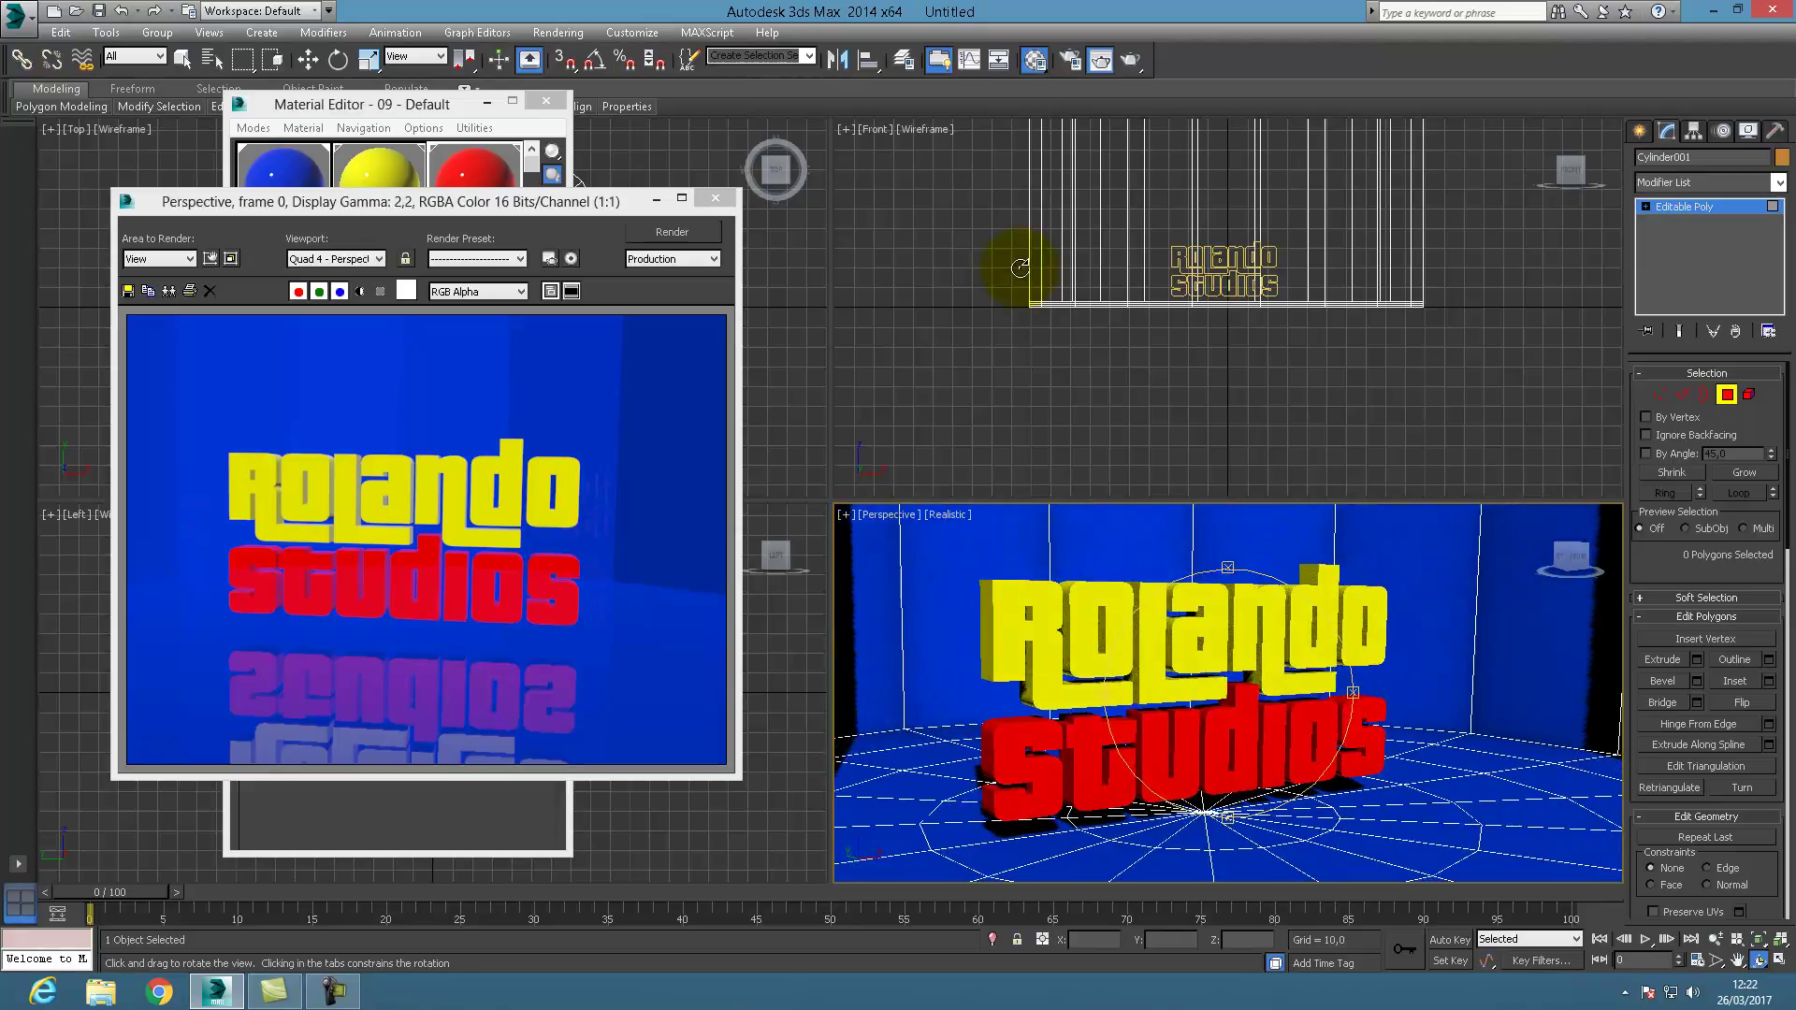
{"action": "left_click", "coordinate": [1130, 61]}
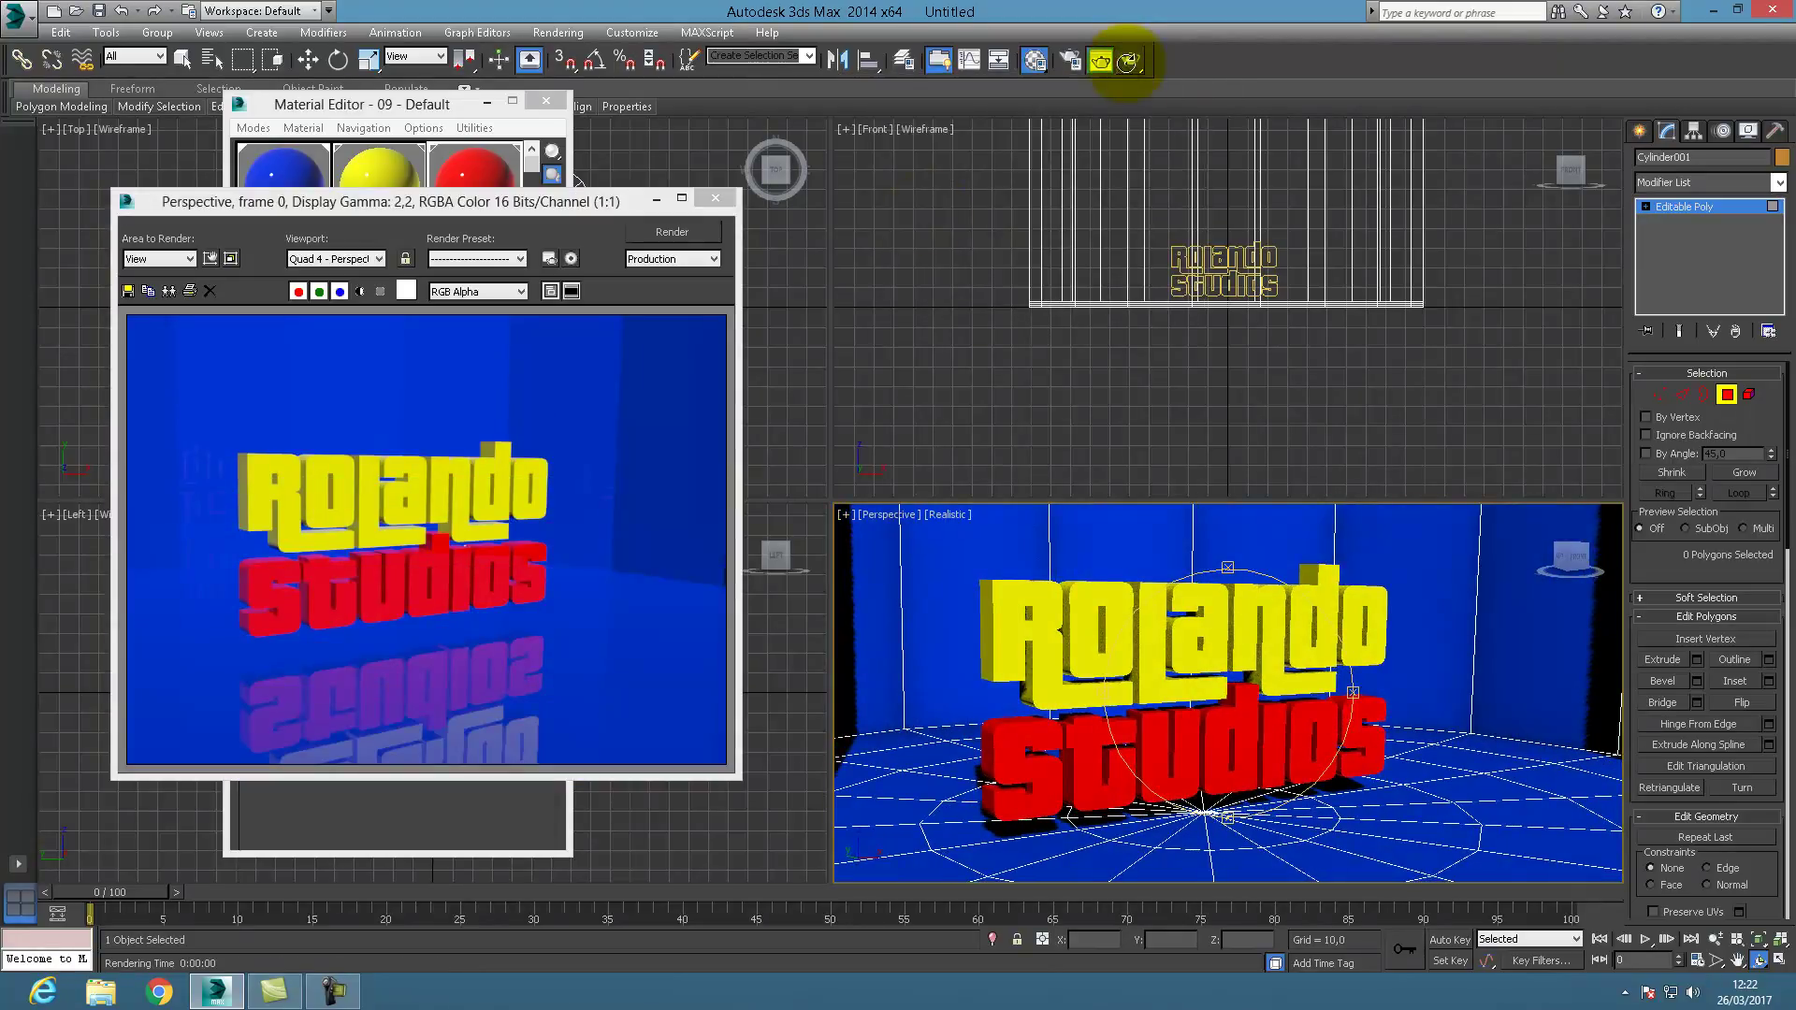